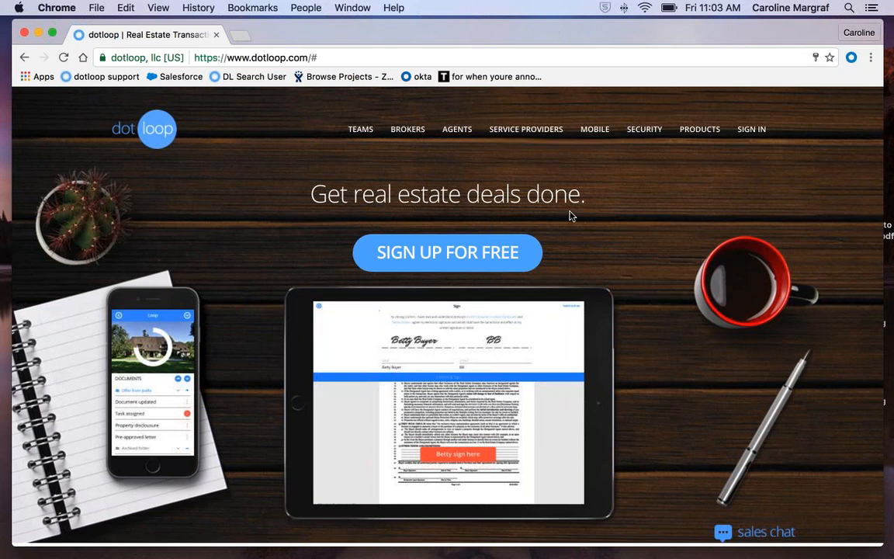
- Open and close the free sign-up form, then bring up the account sign-in form
{"action": "left_click", "coordinate": [416, 257]}
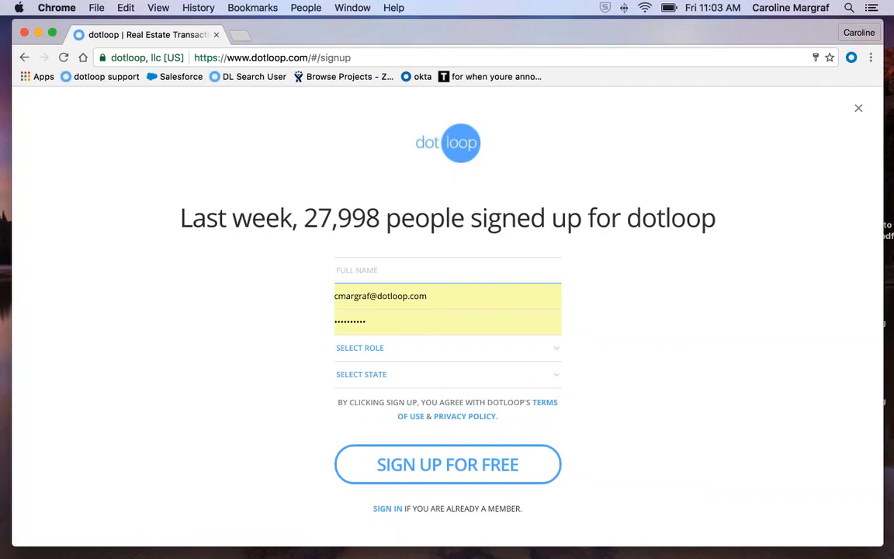
{"action": "left_click", "coordinate": [859, 108]}
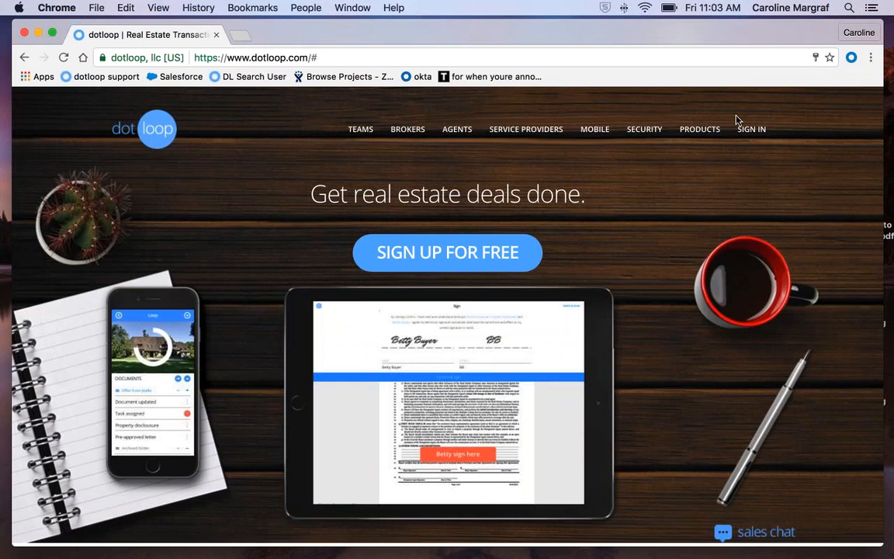
{"action": "left_click", "coordinate": [752, 131]}
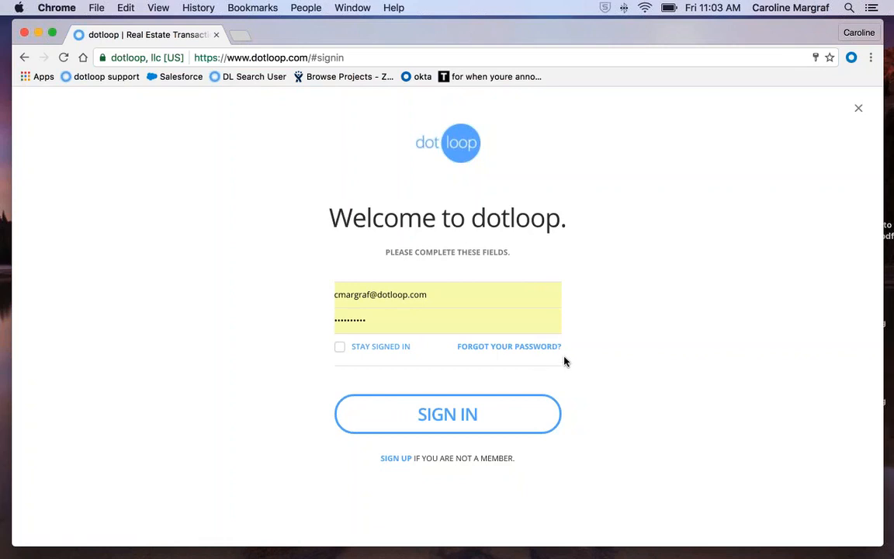
- Visit the password reset form's verification code field, then return to the sign-in form
{"action": "left_click", "coordinate": [482, 347]}
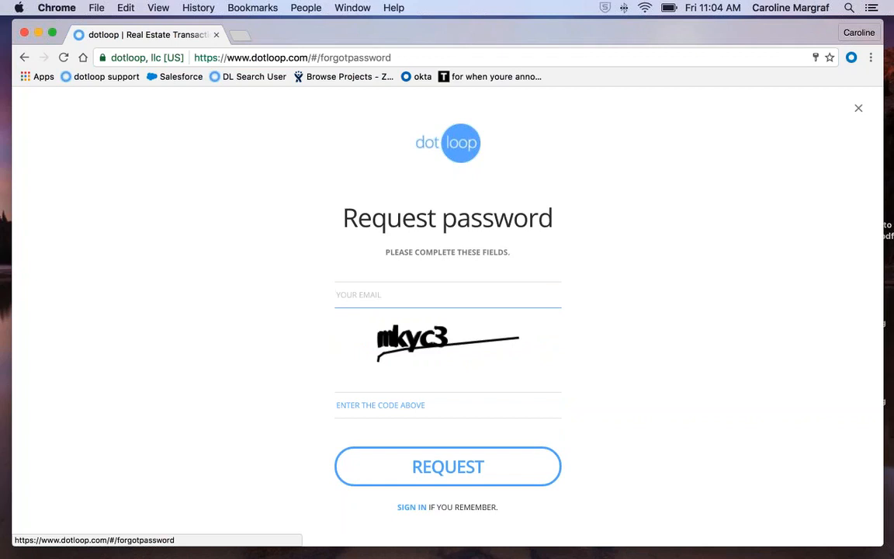
{"action": "left_click", "coordinate": [390, 409]}
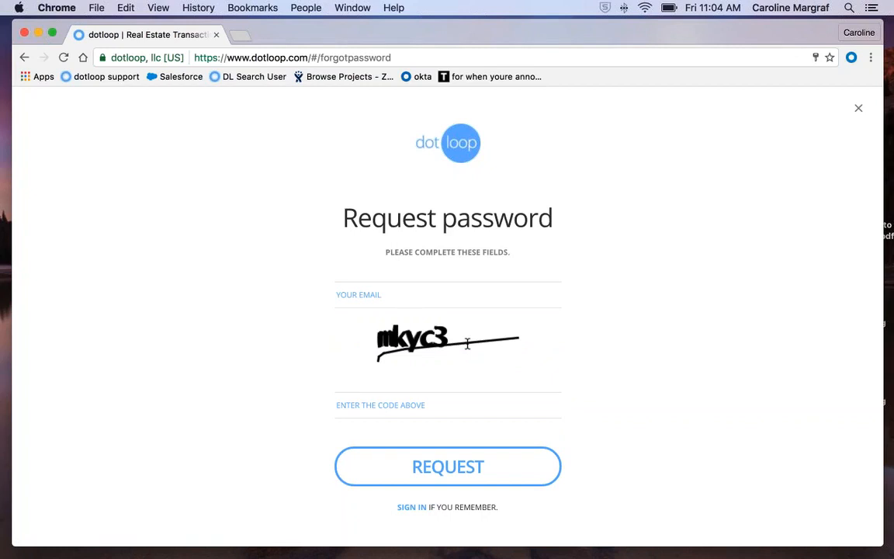
{"action": "left_click", "coordinate": [412, 507]}
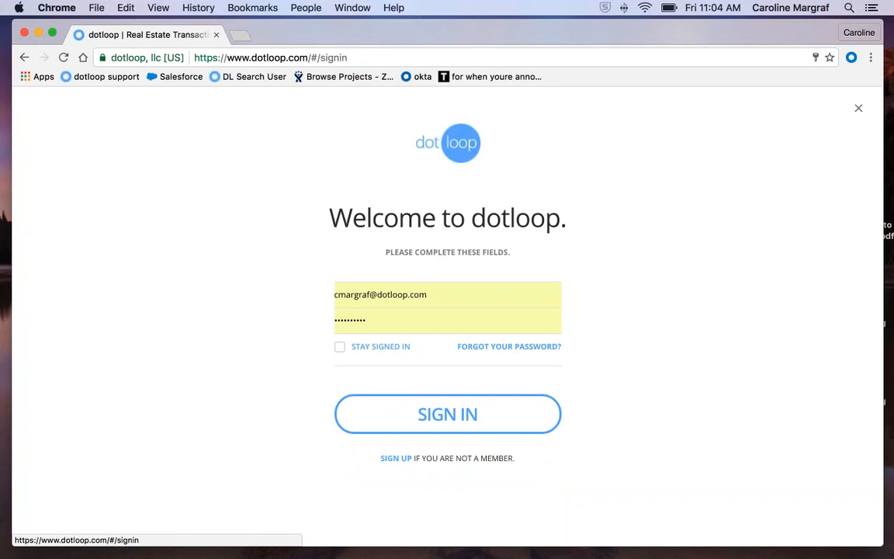
- Sign in to dotloop and scroll the Loops page to the sample loop
{"action": "left_click", "coordinate": [447, 413]}
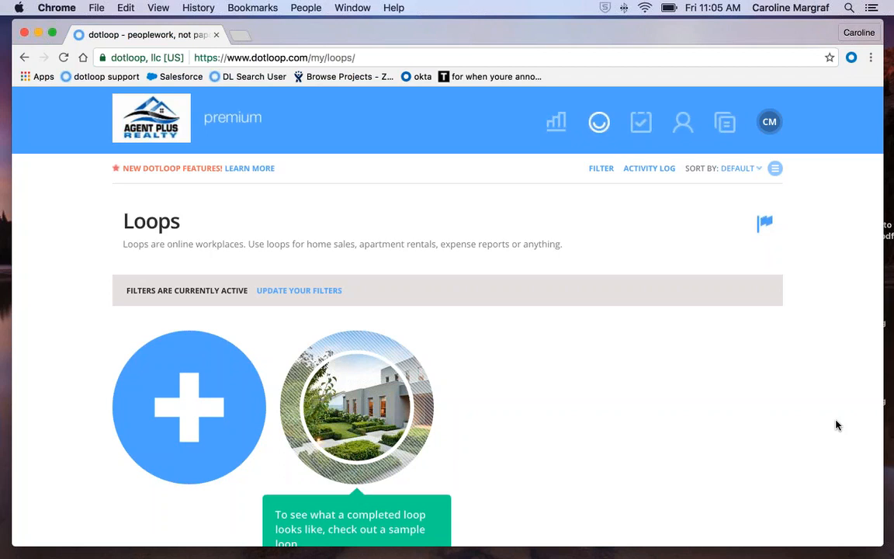
{"action": "scroll", "coordinate": [837, 425], "scroll_direction": "down", "scroll_amount": 1}
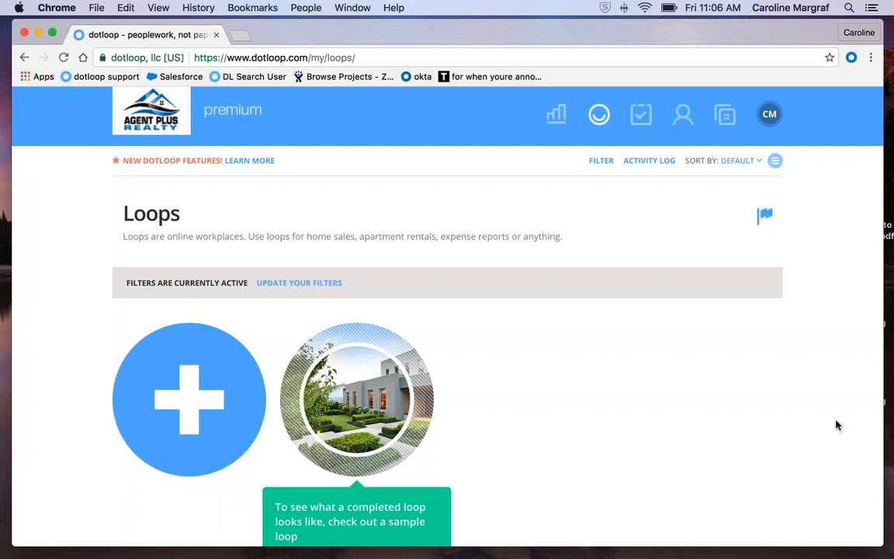
{"action": "scroll", "coordinate": [838, 419], "scroll_direction": "up", "scroll_amount": 1}
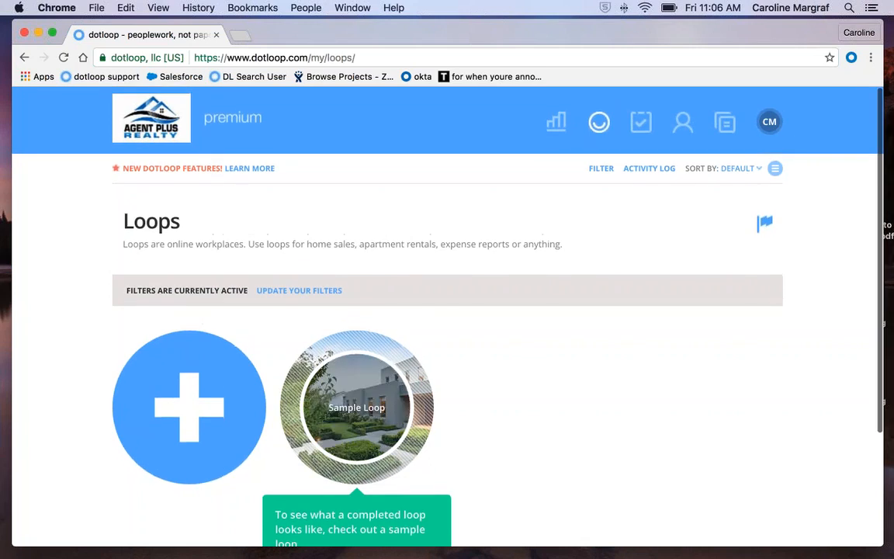
{"action": "left_click", "coordinate": [191, 427]}
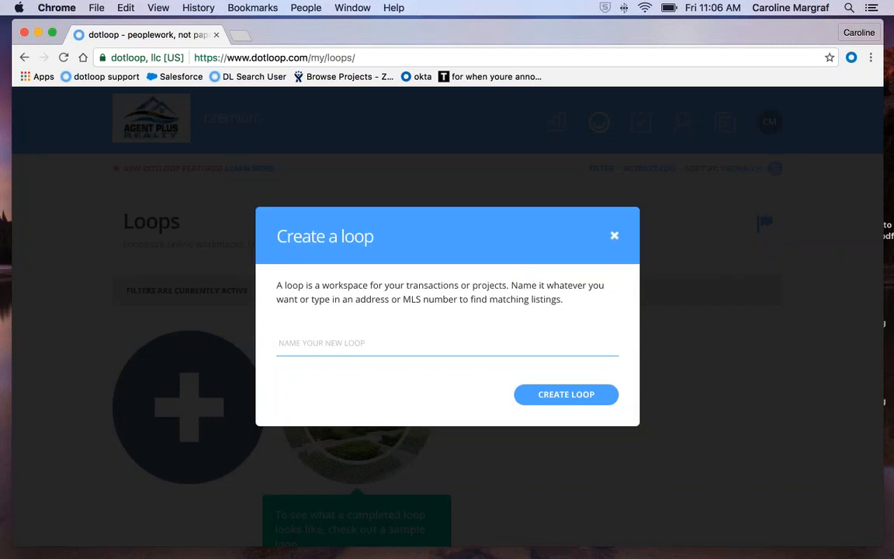
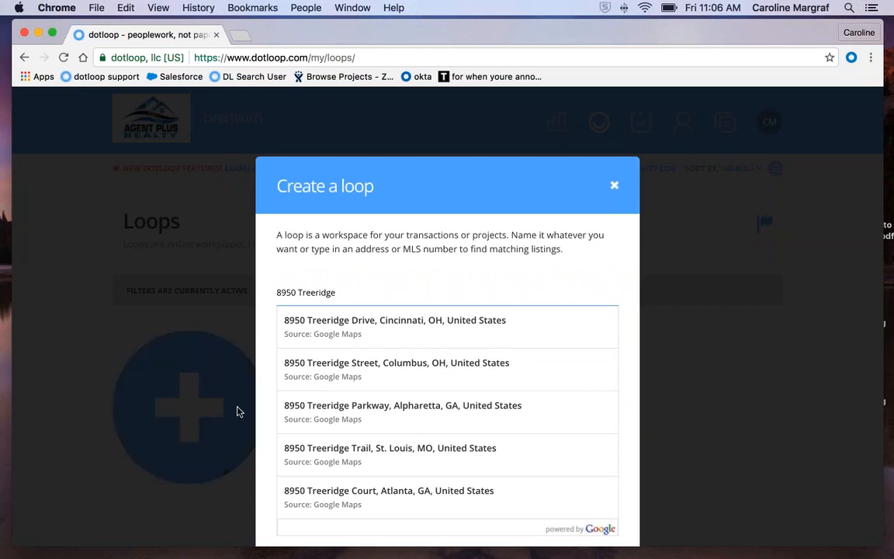
{"action": "left_click", "coordinate": [352, 342]}
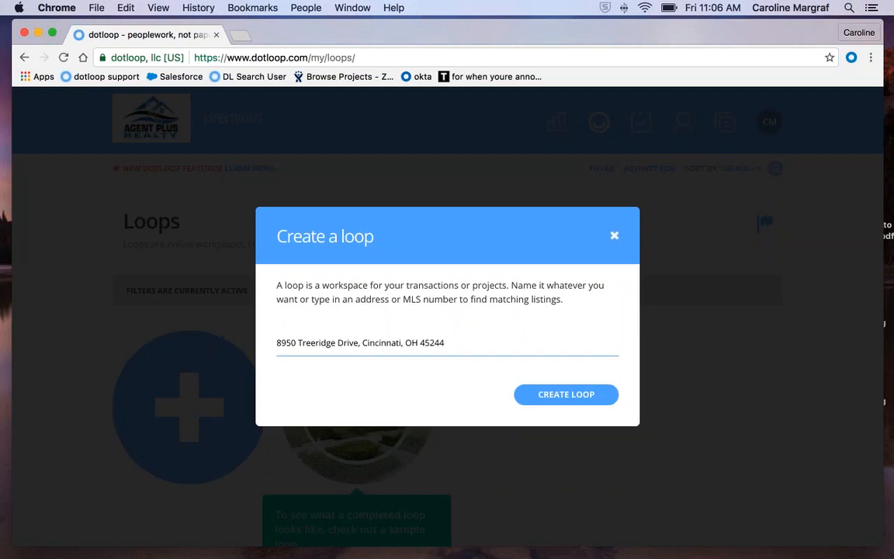
{"action": "left_click", "coordinate": [564, 400]}
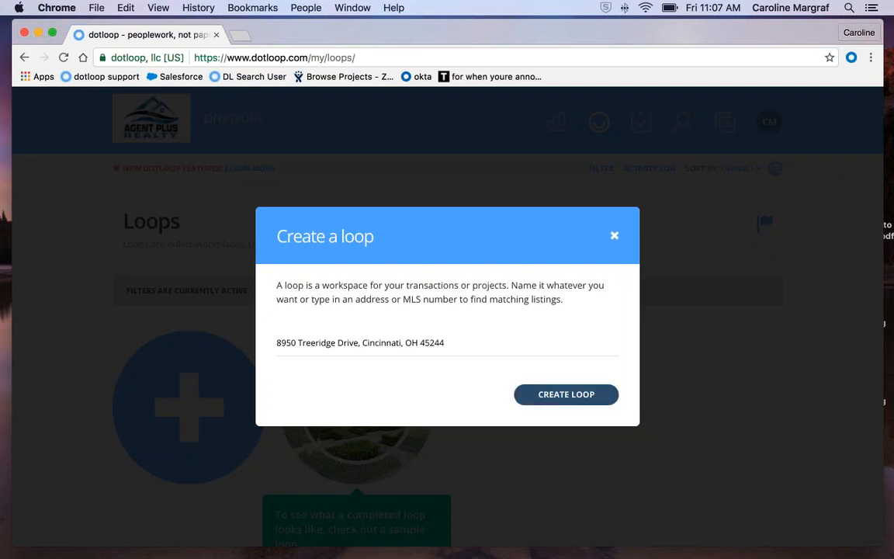
{"action": "left_click", "coordinate": [566, 394]}
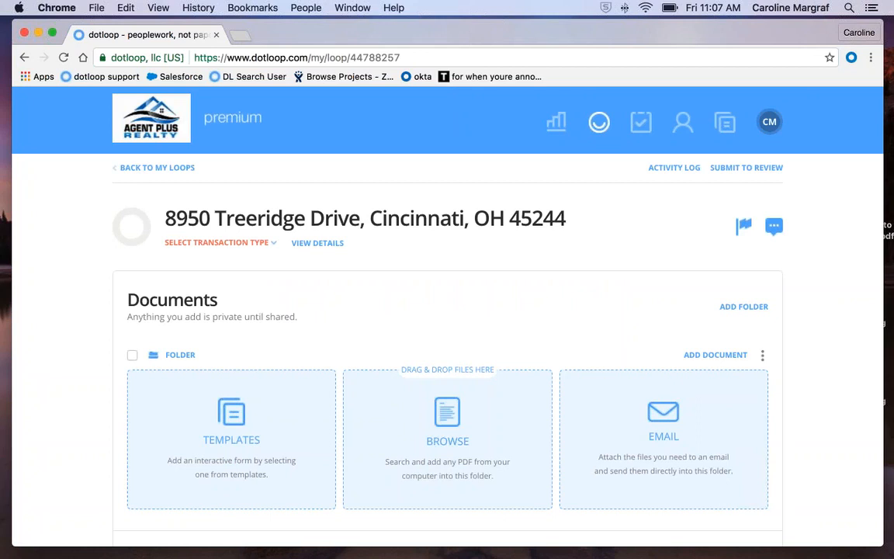
{"action": "scroll", "coordinate": [847, 360], "scroll_direction": "down", "scroll_amount": 3}
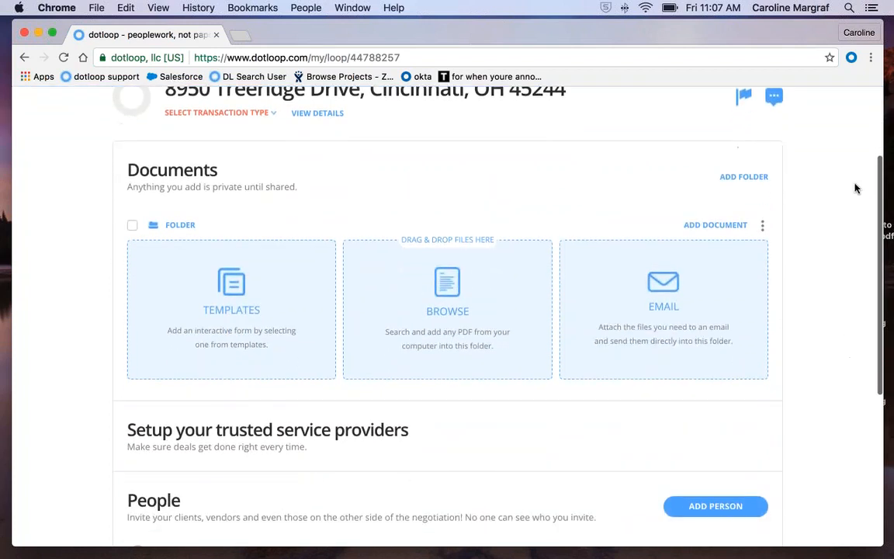
{"action": "left_click", "coordinate": [889, 73]}
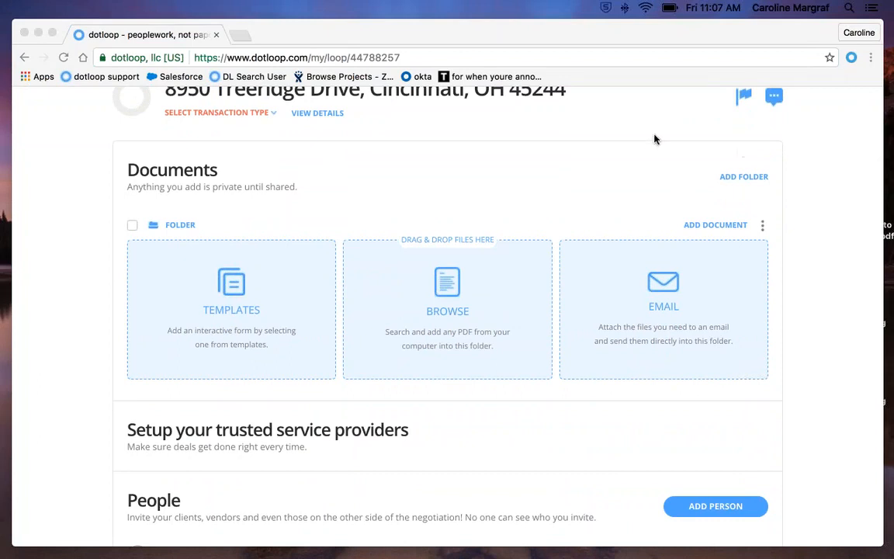
{"action": "scroll", "coordinate": [533, 440], "scroll_direction": "down", "scroll_amount": 3}
{"action": "scroll", "coordinate": [533, 440], "scroll_direction": "down", "scroll_amount": 3}
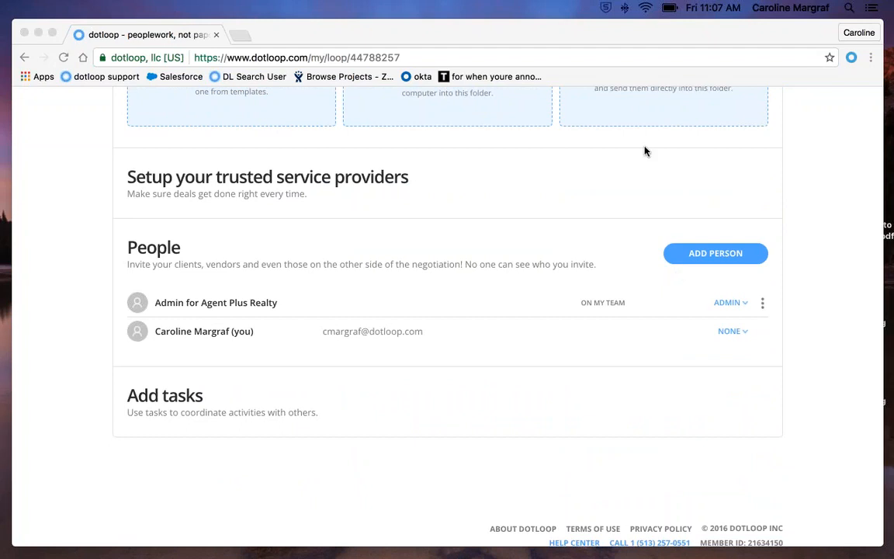
{"action": "left_click", "coordinate": [433, 343]}
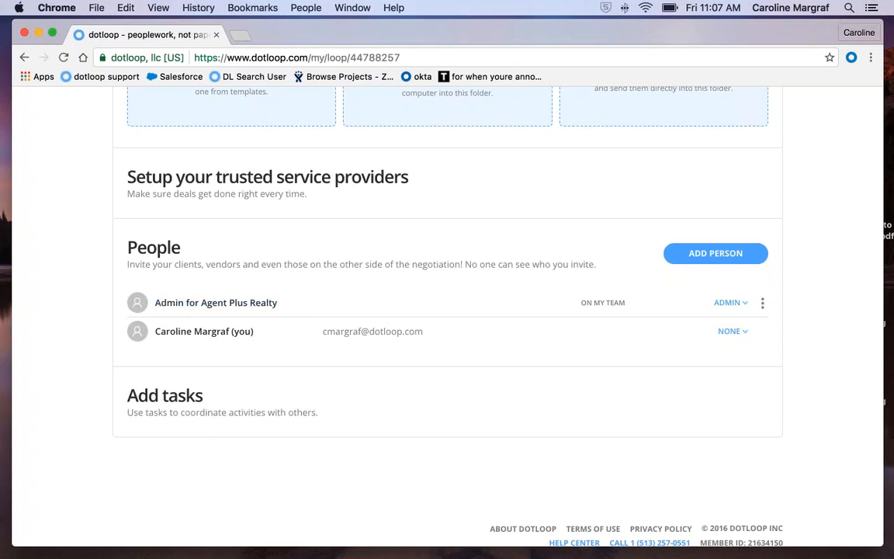
{"action": "scroll", "coordinate": [447, 311], "scroll_direction": "down", "scroll_amount": 1}
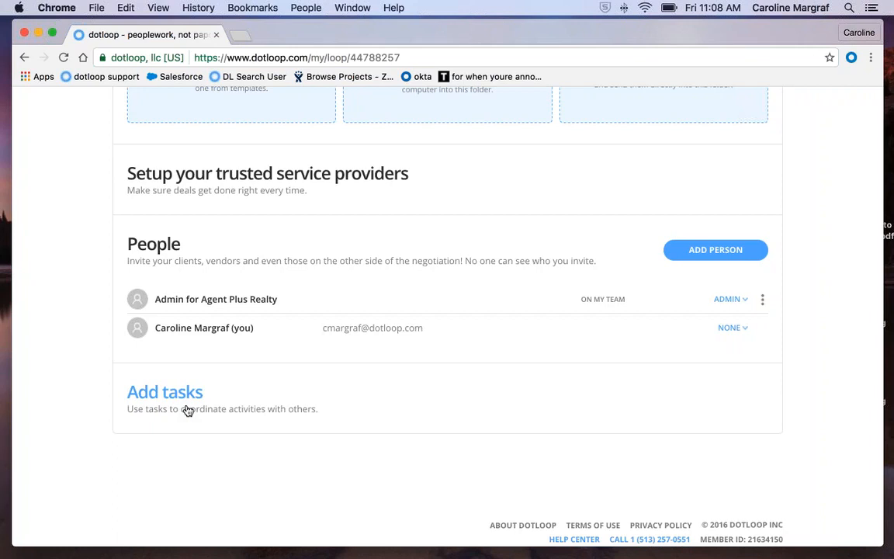
{"action": "scroll", "coordinate": [475, 383], "scroll_direction": "up", "scroll_amount": 10}
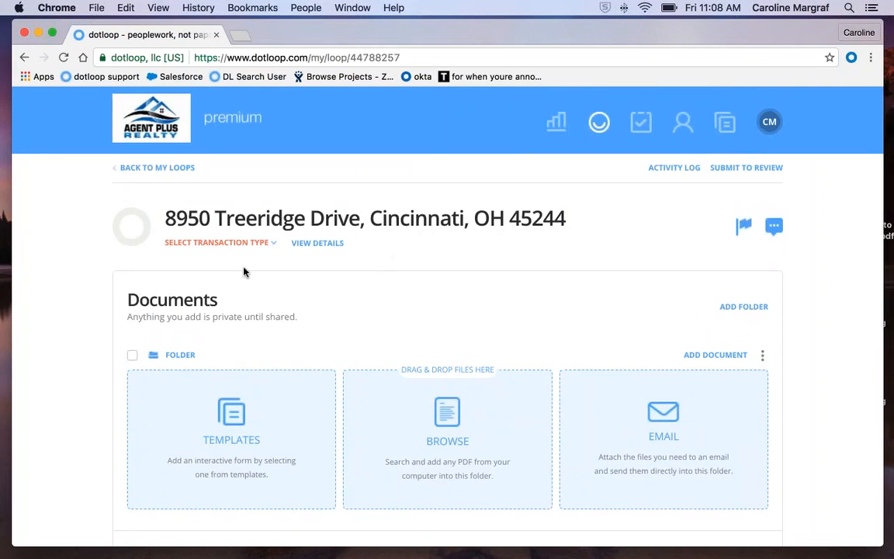
- Choose Listing for Sale as the Treeridge Drive loop's transaction type
{"action": "left_click", "coordinate": [205, 245]}
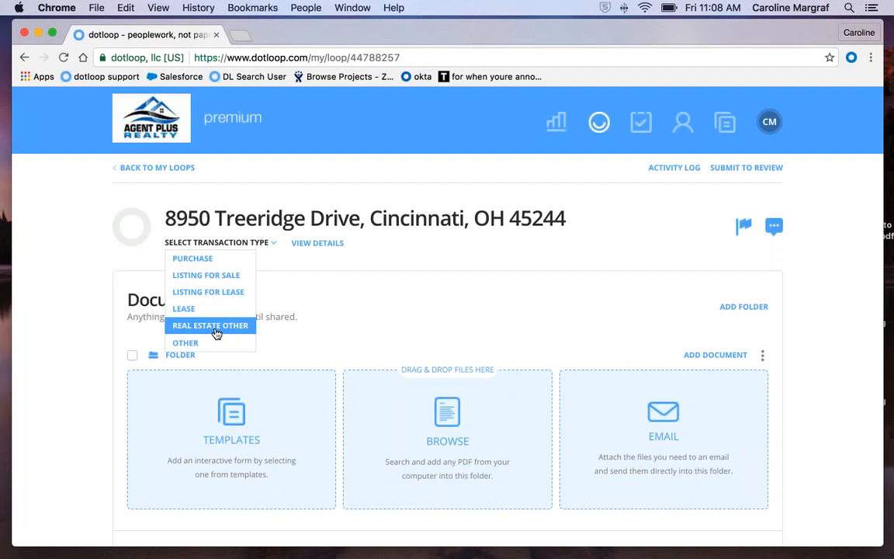
{"action": "left_click", "coordinate": [202, 278]}
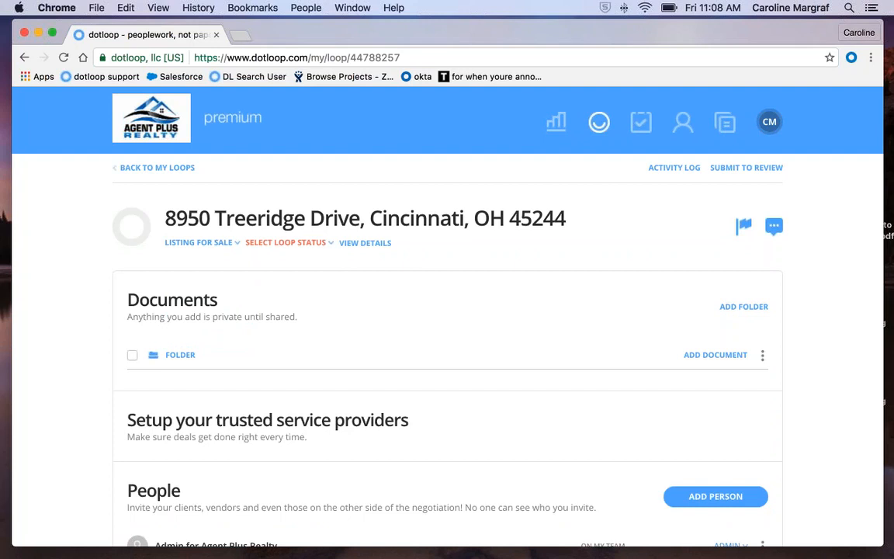
{"action": "left_click", "coordinate": [298, 244]}
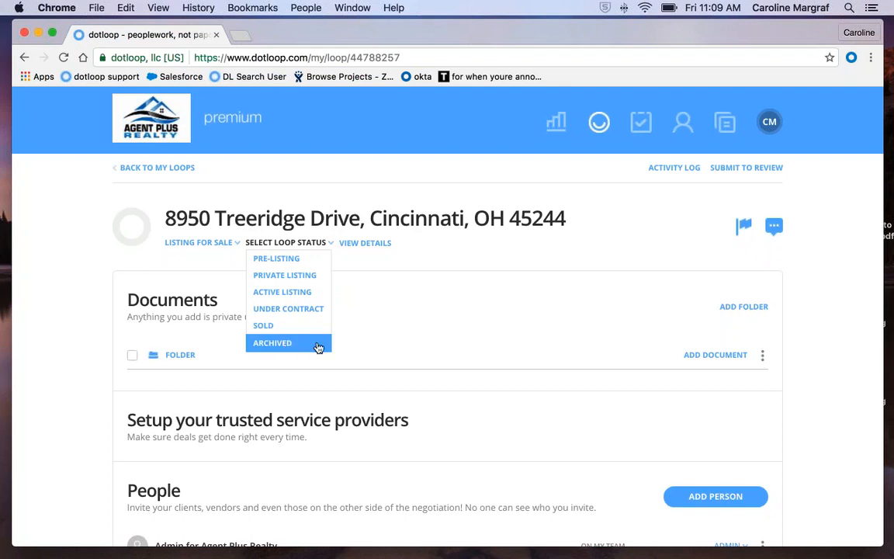
- Set the Treeridge Drive loop's status to Active Listing
{"action": "left_click", "coordinate": [291, 292]}
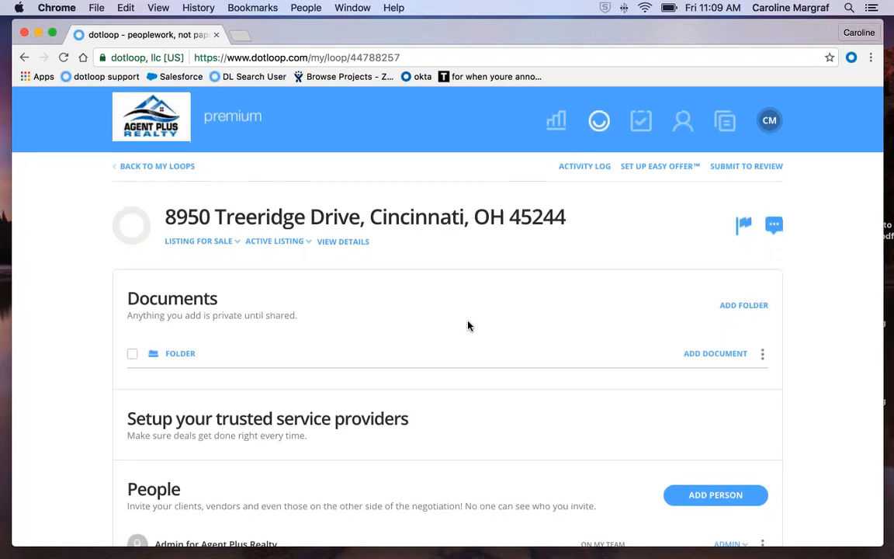
{"action": "scroll", "coordinate": [468, 326], "scroll_direction": "down", "scroll_amount": 1}
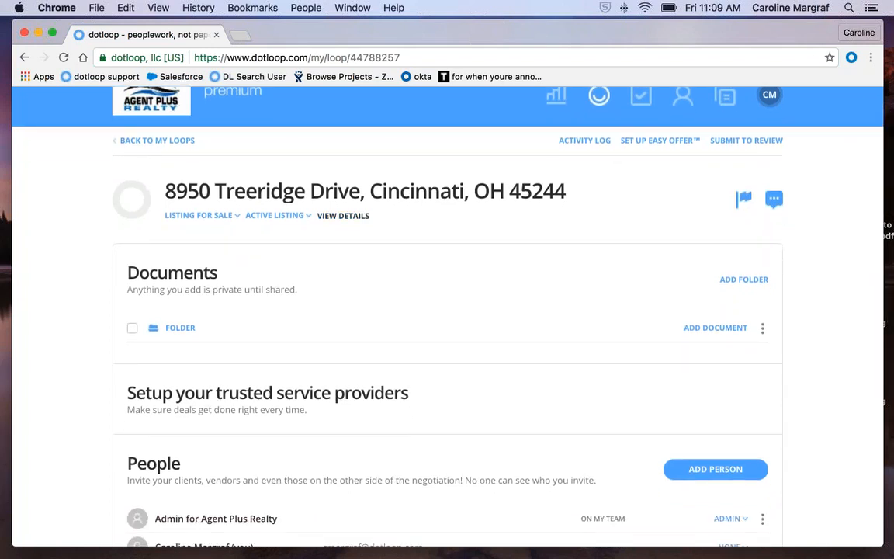
- In the loop details, change your own role from None to LISTING AGENT
{"action": "left_click", "coordinate": [330, 217]}
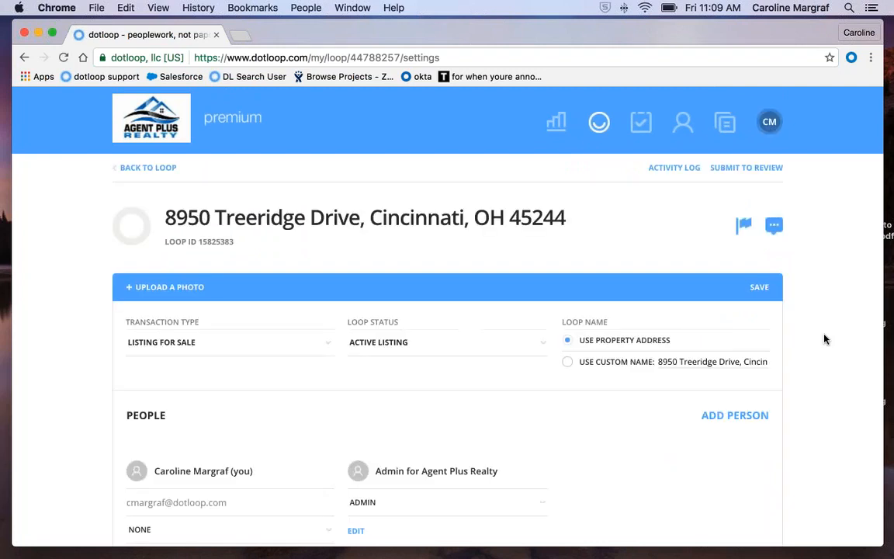
{"action": "scroll", "coordinate": [830, 401], "scroll_direction": "down", "scroll_amount": 5}
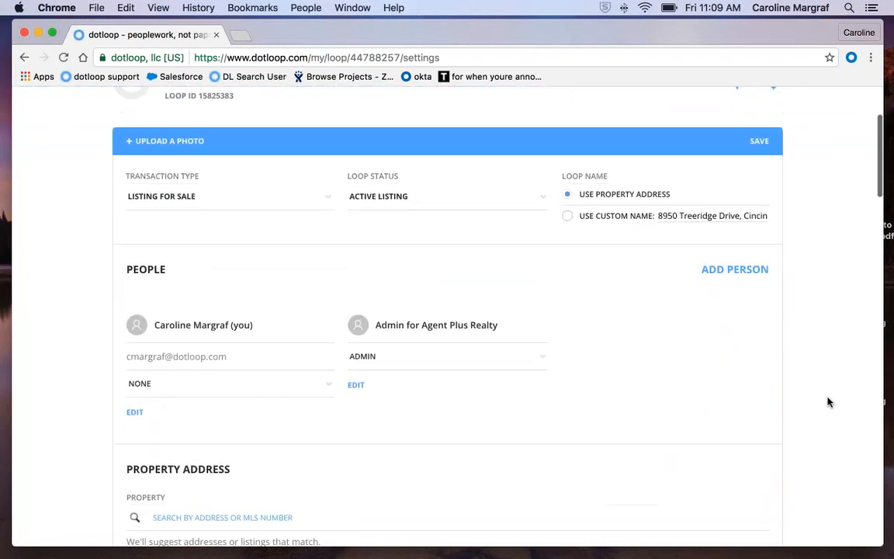
{"action": "scroll", "coordinate": [703, 425], "scroll_direction": "down", "scroll_amount": 1}
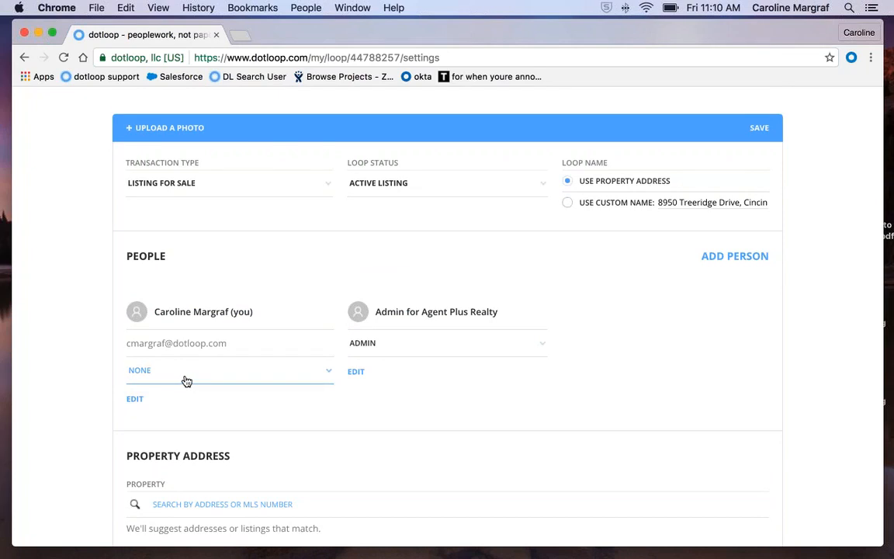
{"action": "scroll", "coordinate": [184, 379], "scroll_direction": "down", "scroll_amount": 2}
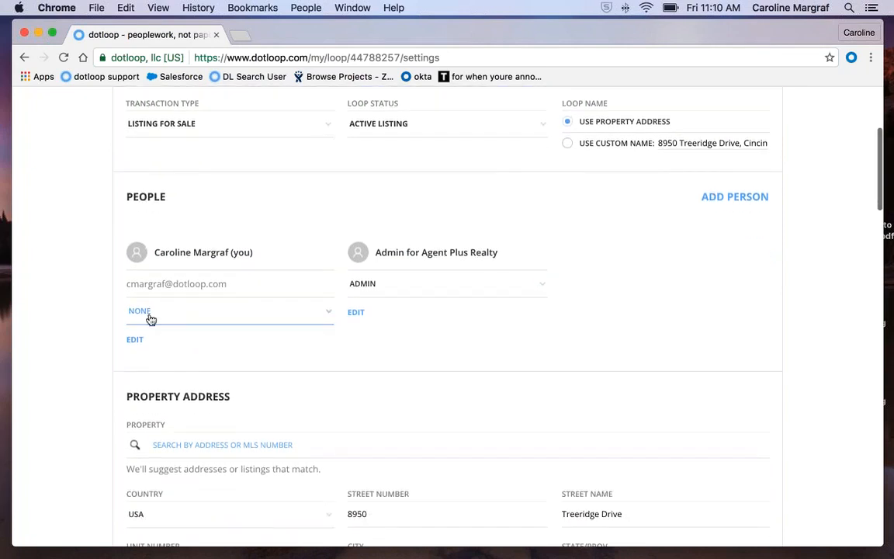
{"action": "left_click", "coordinate": [150, 319]}
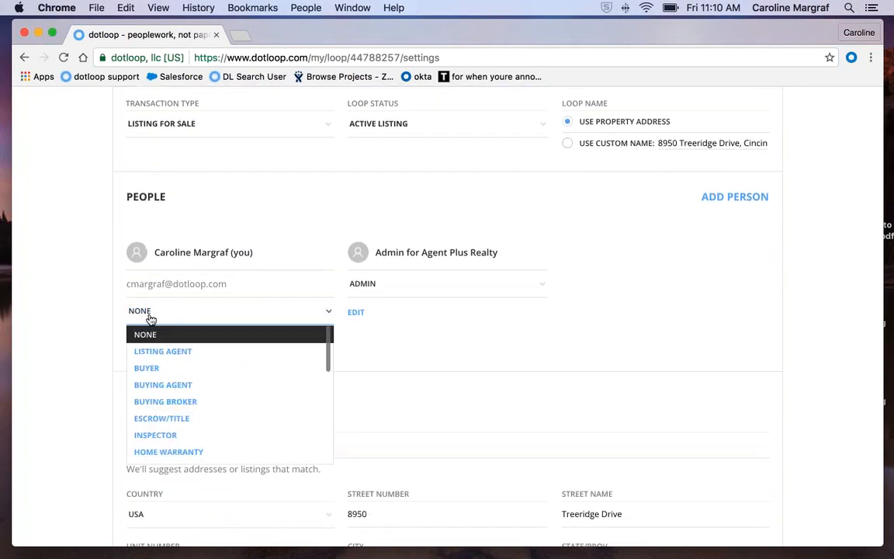
{"action": "left_click", "coordinate": [179, 354]}
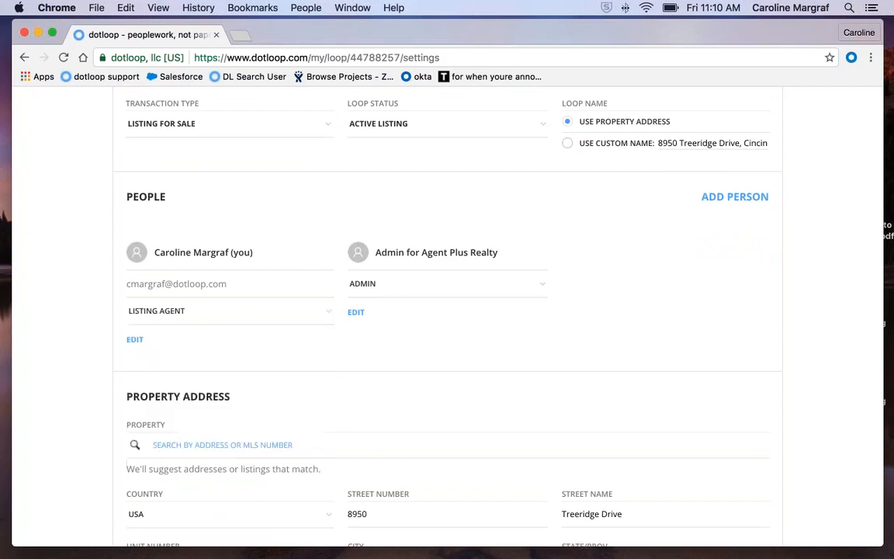
- Save the listing agent's contact details, including street address and cell phone
{"action": "left_click", "coordinate": [131, 342]}
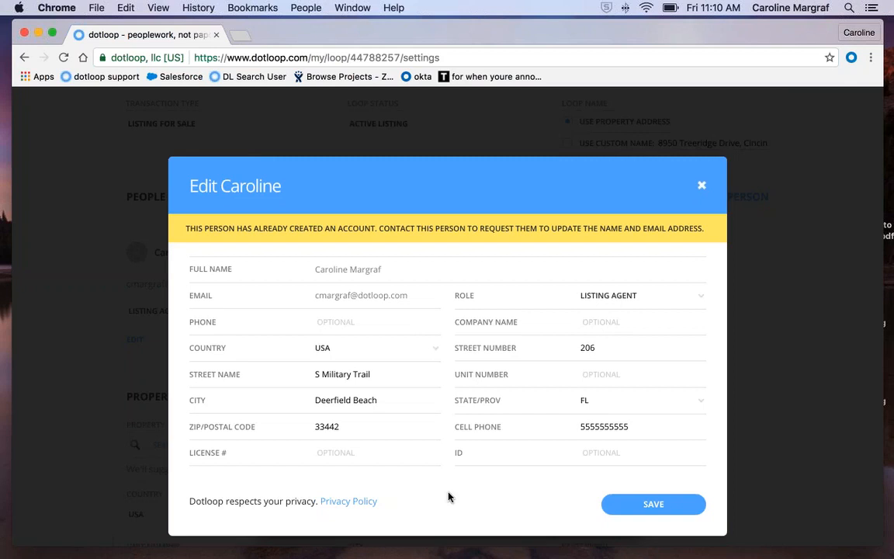
{"action": "left_click", "coordinate": [654, 504]}
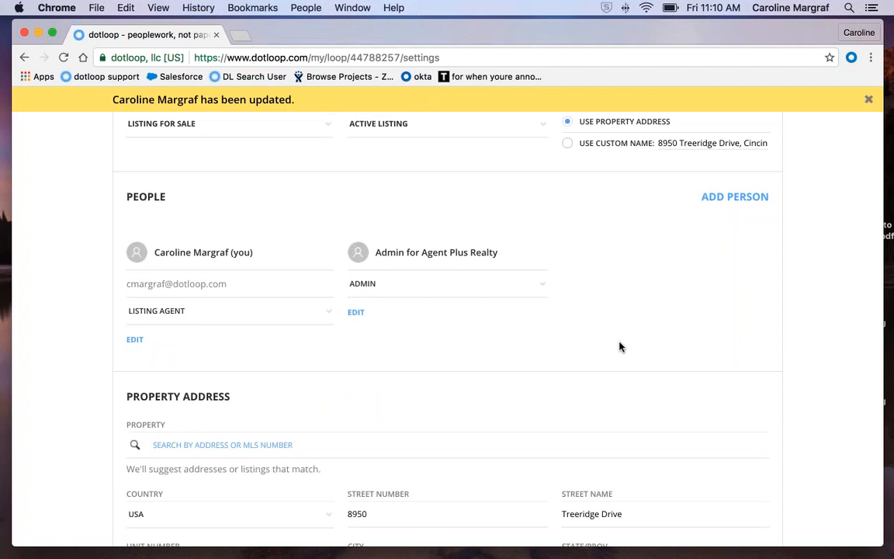
- Add a person with the seller's full name and e-mail, assigned the SELLER role
{"action": "left_click", "coordinate": [733, 198]}
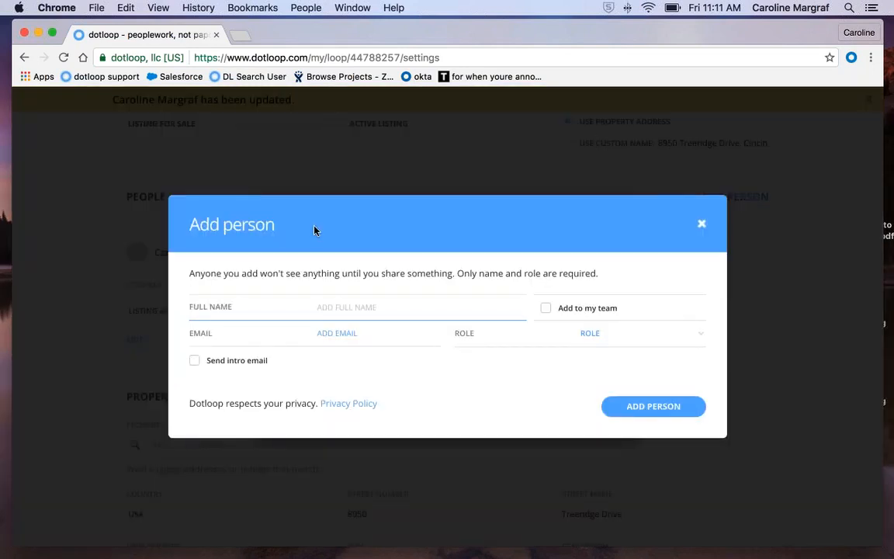
{"action": "type", "text": "Carol Seller"}
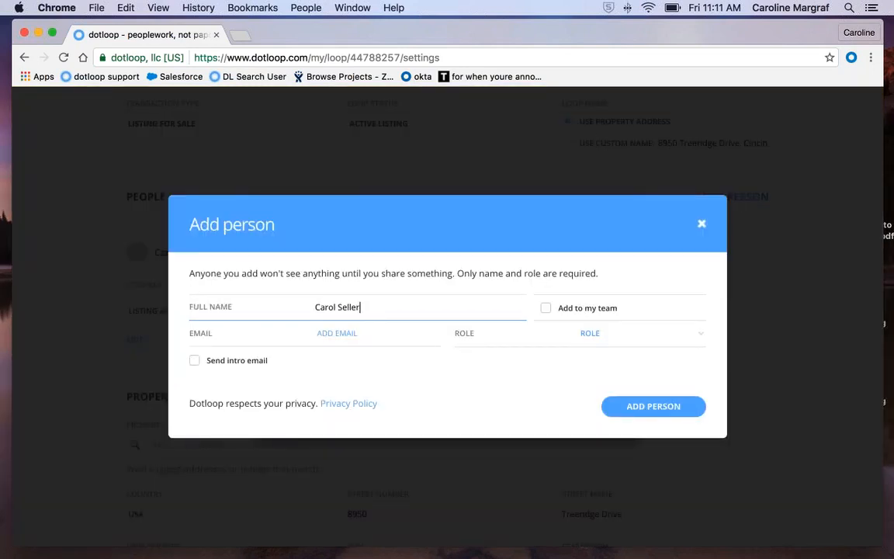
{"action": "key", "text": "Tab"}
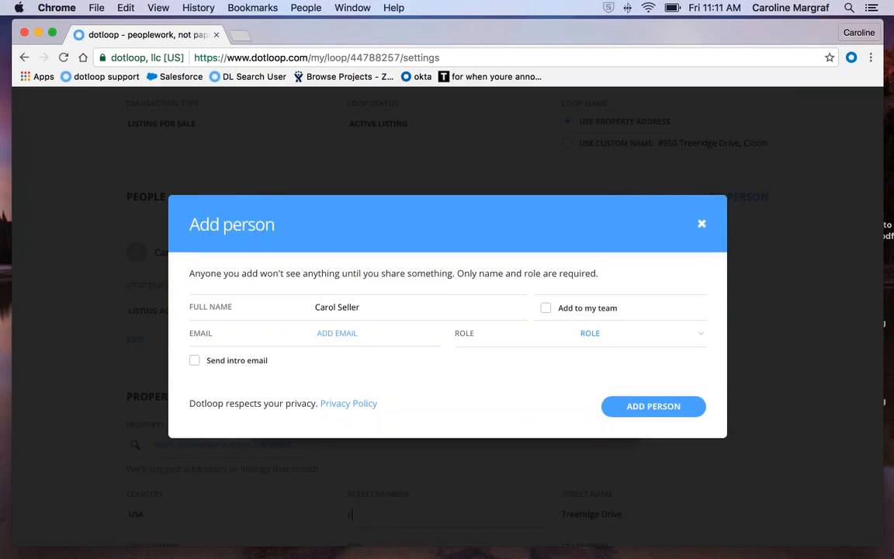
{"action": "left_click", "coordinate": [347, 338]}
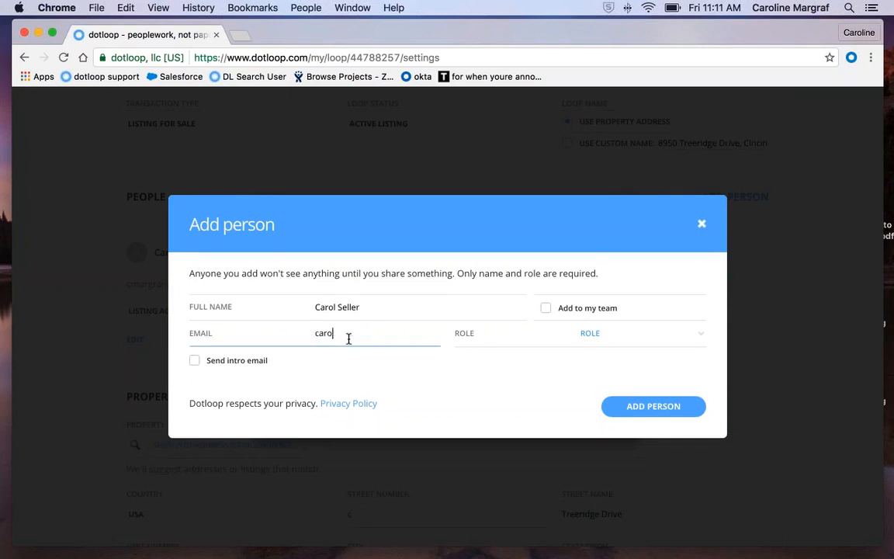
{"action": "left_click", "coordinate": [447, 386]}
{"action": "left_click", "coordinate": [589, 335]}
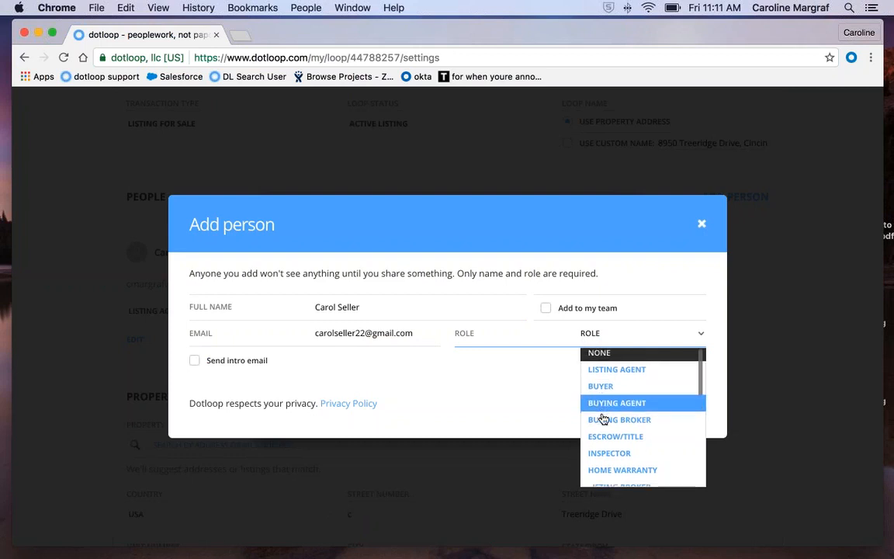
{"action": "scroll", "coordinate": [602, 418], "scroll_direction": "down", "scroll_amount": 3}
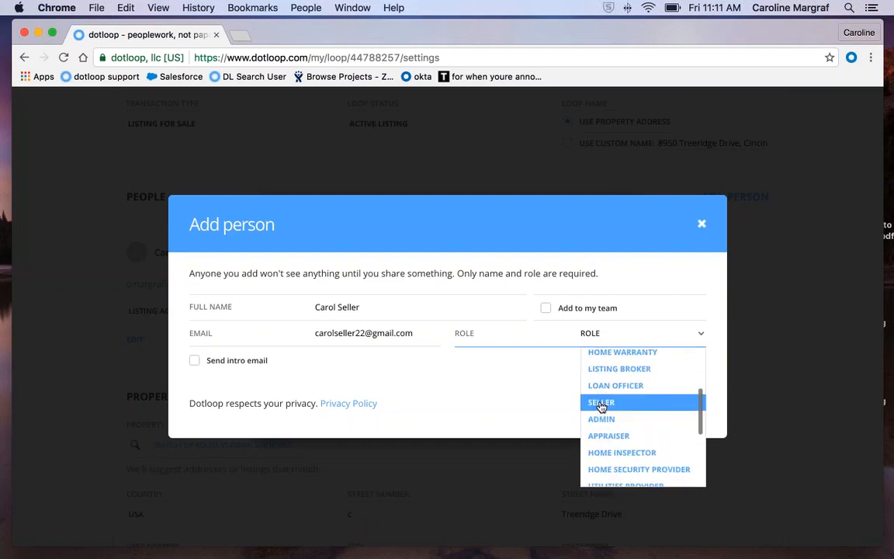
{"action": "left_click", "coordinate": [602, 404]}
{"action": "scroll", "coordinate": [450, 491], "scroll_direction": "down", "scroll_amount": 1}
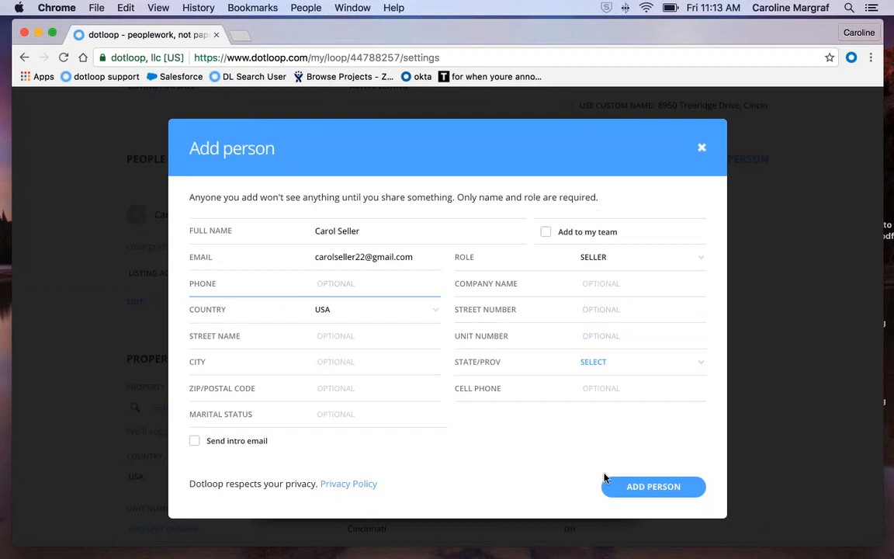
{"action": "left_click", "coordinate": [653, 486]}
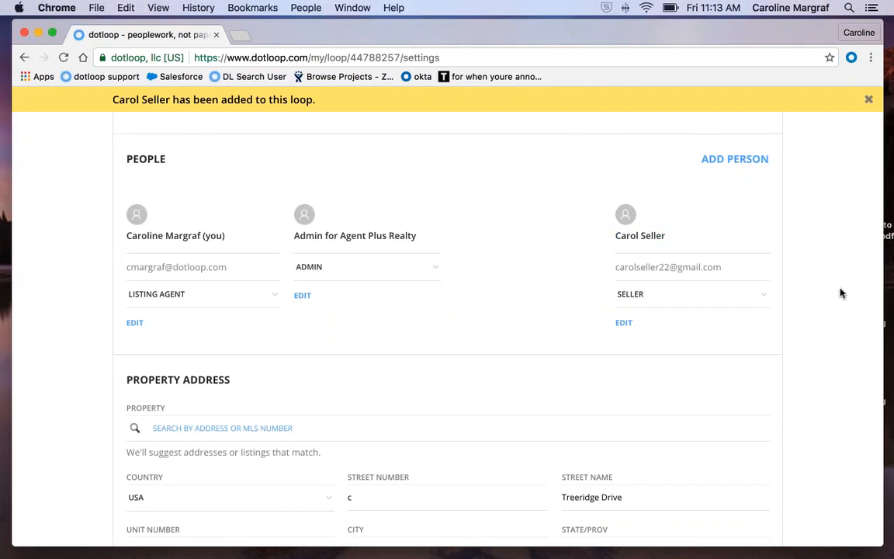
{"action": "scroll", "coordinate": [842, 293], "scroll_direction": "down", "scroll_amount": 5}
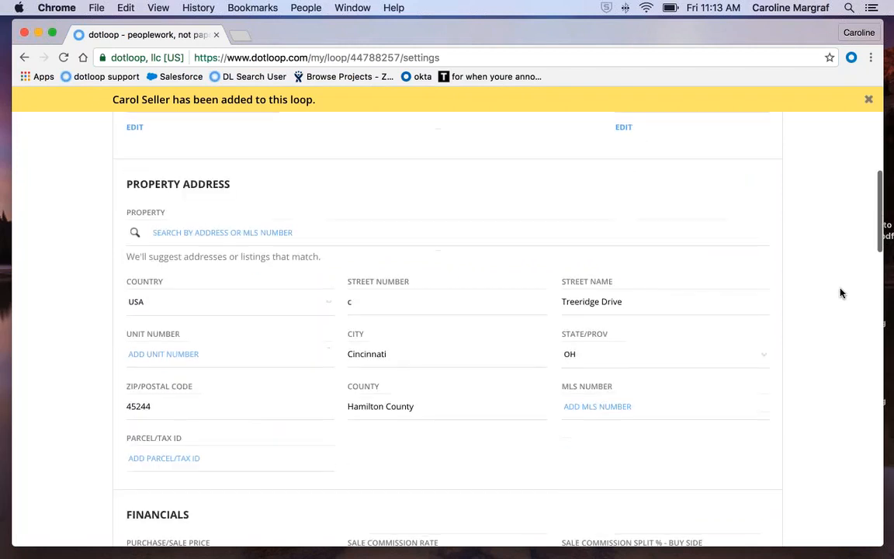
{"action": "left_click", "coordinate": [447, 303]}
{"action": "left_click", "coordinate": [444, 287]}
{"action": "scroll", "coordinate": [443, 287], "scroll_direction": "up", "scroll_amount": 8}
{"action": "scroll", "coordinate": [444, 287], "scroll_direction": "down", "scroll_amount": 10}
{"action": "scroll", "coordinate": [443, 287], "scroll_direction": "up", "scroll_amount": 5}
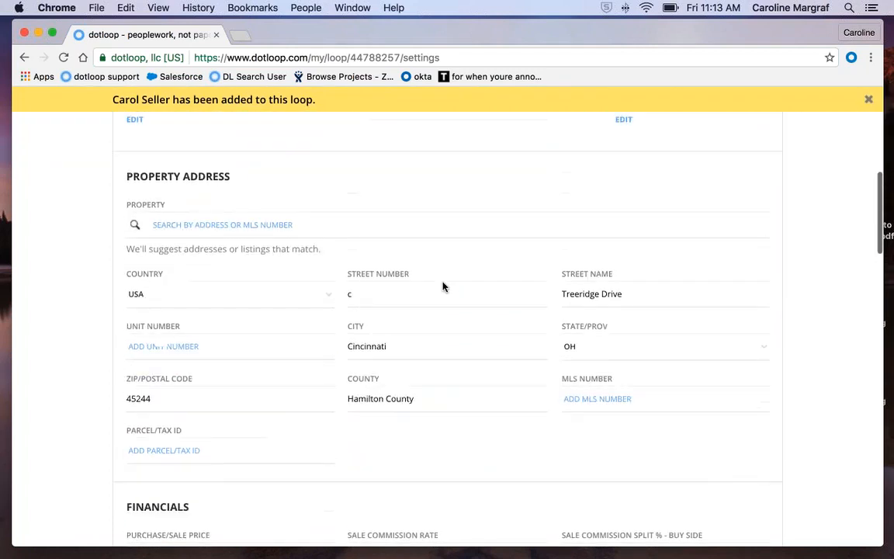
{"action": "left_click", "coordinate": [439, 297]}
{"action": "key", "text": "BackSpace"}
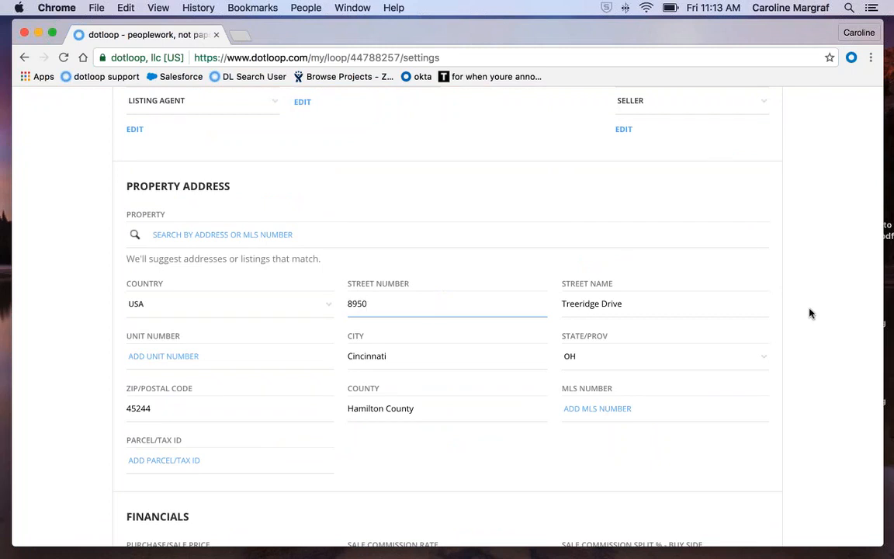
{"action": "scroll", "coordinate": [808, 313], "scroll_direction": "up", "scroll_amount": 5}
{"action": "scroll", "coordinate": [810, 314], "scroll_direction": "down", "scroll_amount": 3}
{"action": "scroll", "coordinate": [810, 314], "scroll_direction": "down", "scroll_amount": 5}
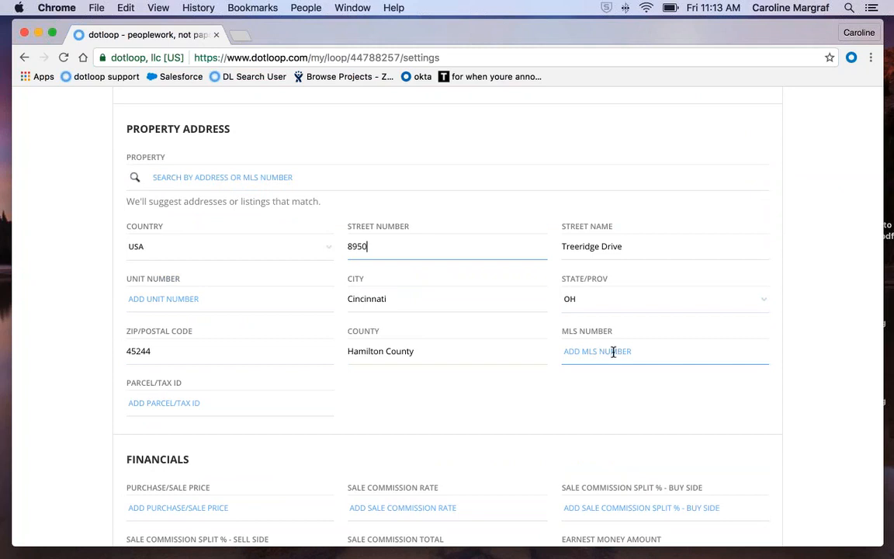
{"action": "scroll", "coordinate": [523, 392], "scroll_direction": "down", "scroll_amount": 4}
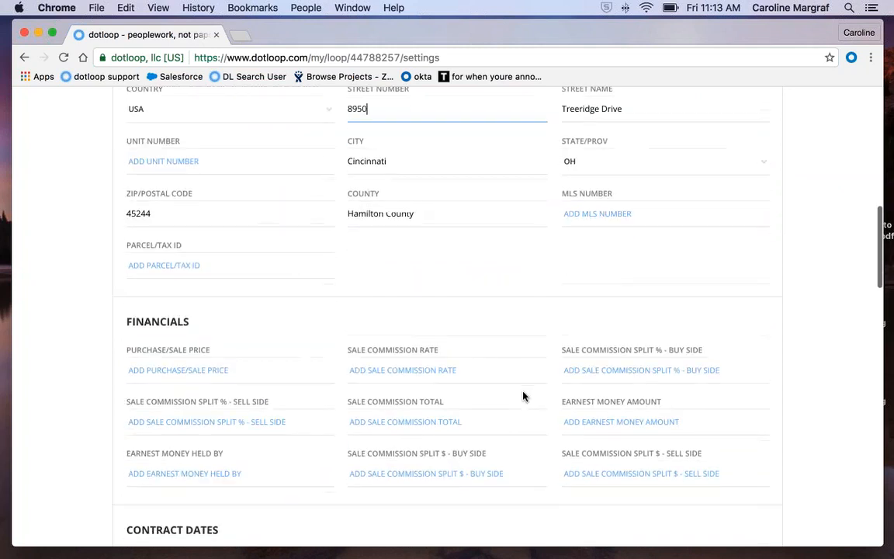
{"action": "scroll", "coordinate": [521, 400], "scroll_direction": "down", "scroll_amount": 3}
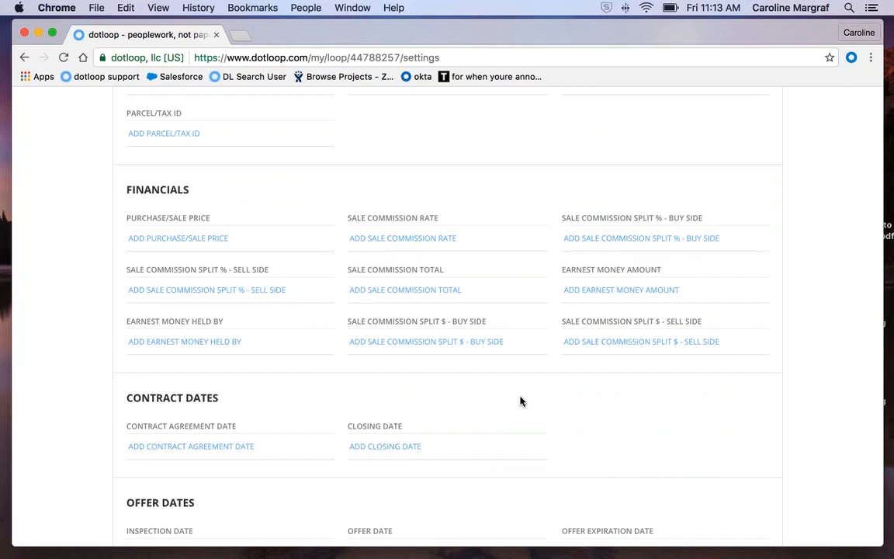
- Enter $250.000 as the purchase/sale price, correcting a mistyped digit
{"action": "left_click", "coordinate": [178, 237]}
{"action": "type", "text": "$2500"}
{"action": "key", "text": "BackSpace"}
{"action": "type", "text": ".000"}
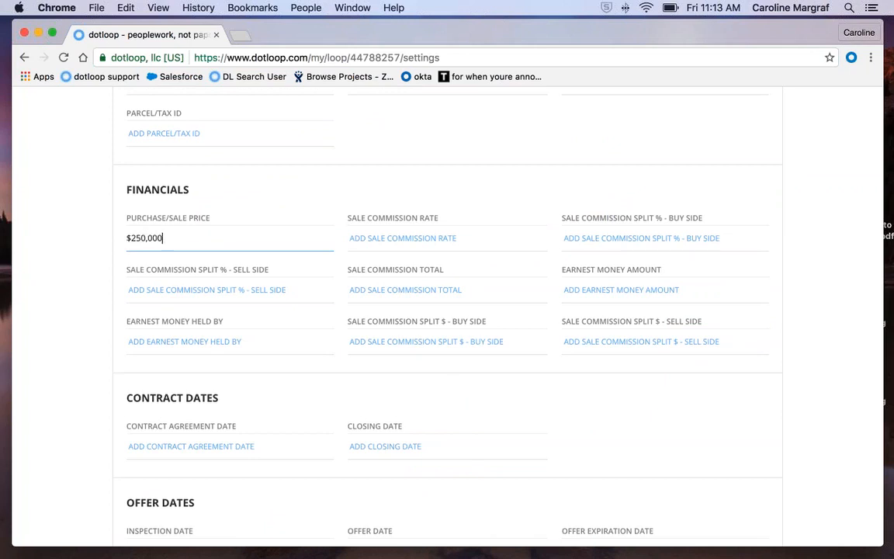
{"action": "scroll", "coordinate": [471, 439], "scroll_direction": "down", "scroll_amount": 1}
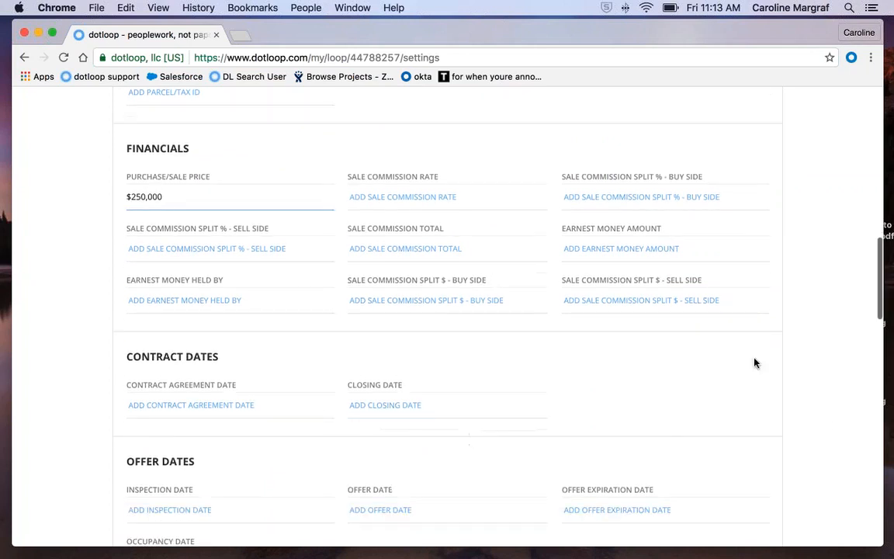
{"action": "scroll", "coordinate": [826, 423], "scroll_direction": "down", "scroll_amount": 2}
{"action": "scroll", "coordinate": [825, 423], "scroll_direction": "down", "scroll_amount": 1}
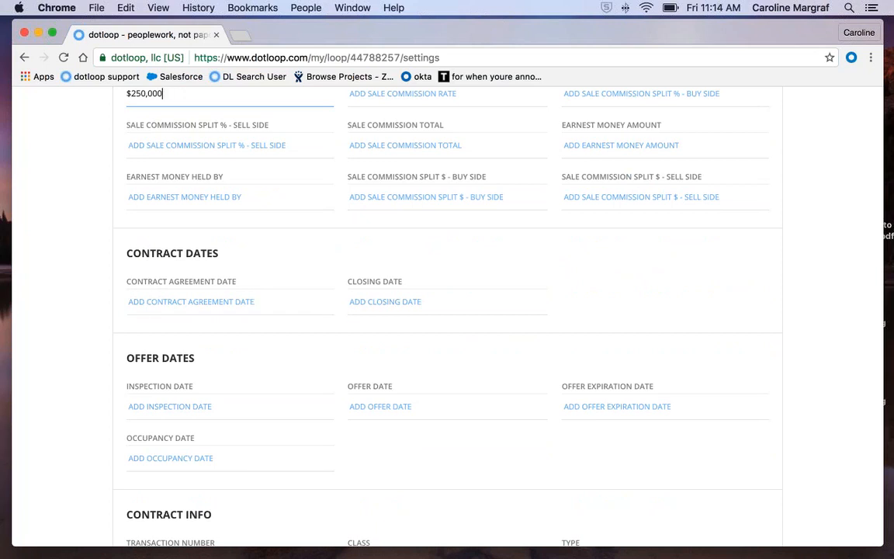
{"action": "scroll", "coordinate": [235, 326], "scroll_direction": "down", "scroll_amount": 3}
- Set the contract agreement date to September 9 and the offer date to September 21
{"action": "left_click", "coordinate": [225, 209]}
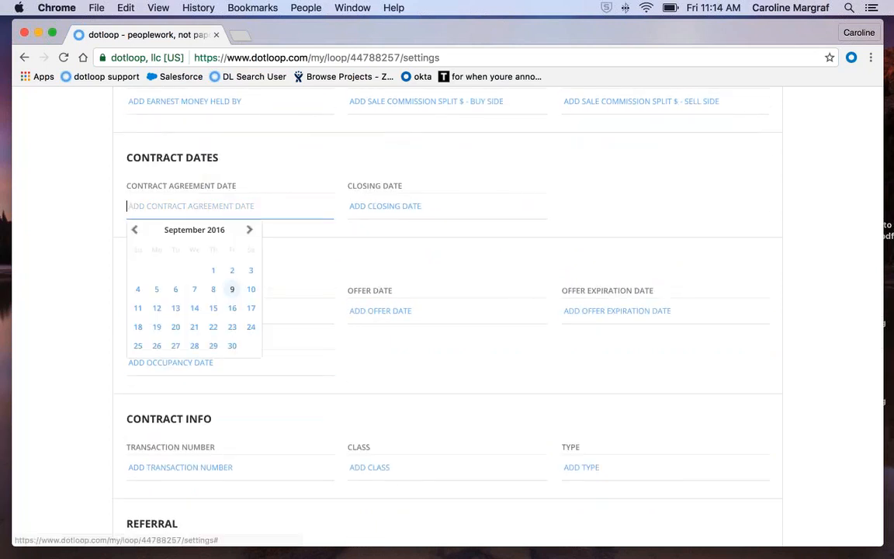
{"action": "left_click", "coordinate": [233, 295]}
{"action": "left_click", "coordinate": [381, 310]}
{"action": "left_click", "coordinate": [415, 429]}
- Enter a 2% referral and pick September 1, 2016 as the listing date
{"action": "scroll", "coordinate": [524, 378], "scroll_direction": "down", "scroll_amount": 6}
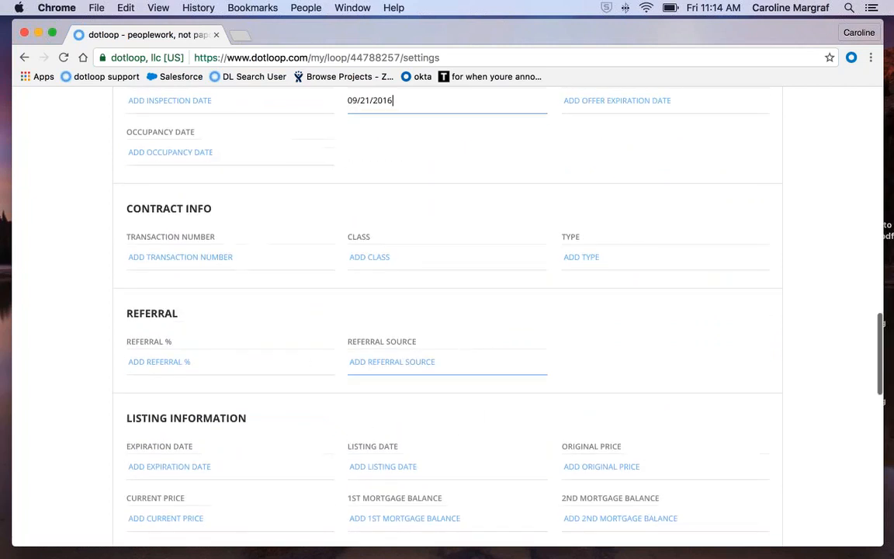
{"action": "left_click", "coordinate": [271, 361]}
{"action": "type", "text": "2"}
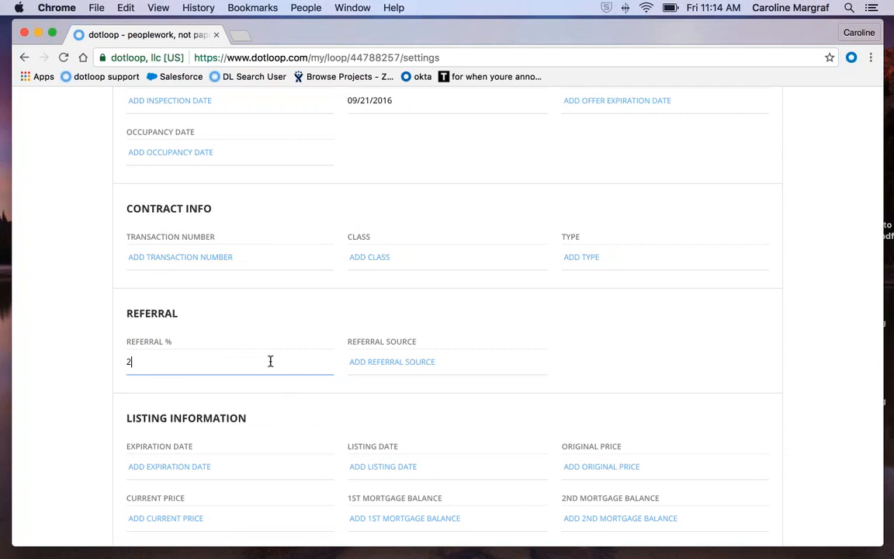
{"action": "type", "text": "%"}
{"action": "scroll", "coordinate": [392, 199], "scroll_direction": "down", "scroll_amount": 8}
{"action": "left_click", "coordinate": [392, 199]}
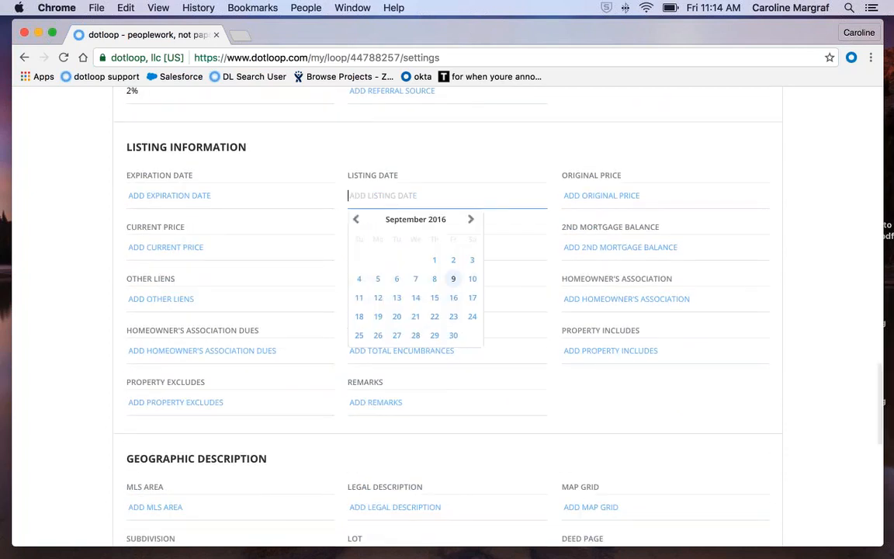
{"action": "left_click", "coordinate": [433, 258]}
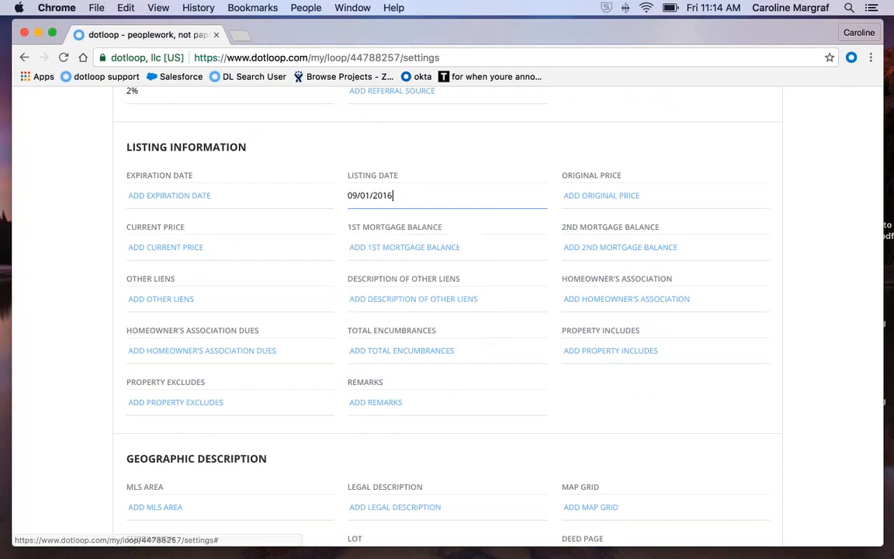
{"action": "scroll", "coordinate": [448, 310], "scroll_direction": "down", "scroll_amount": 1}
{"action": "scroll", "coordinate": [613, 380], "scroll_direction": "down", "scroll_amount": 12}
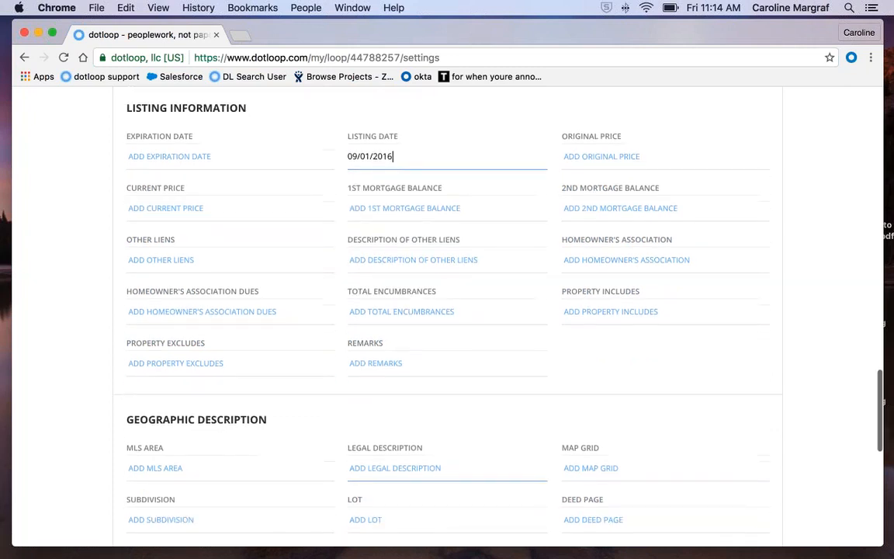
{"action": "scroll", "coordinate": [613, 380], "scroll_direction": "down", "scroll_amount": 2}
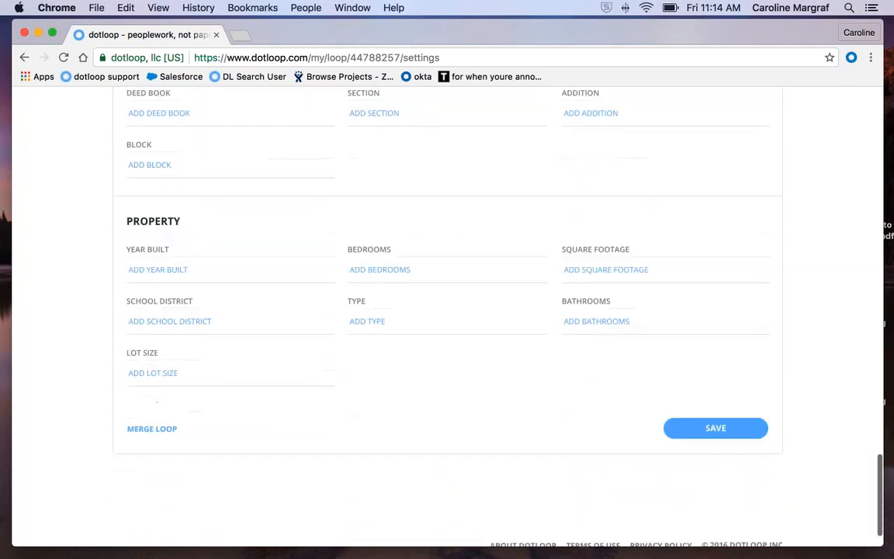
- Save the updated loop settings
{"action": "left_click", "coordinate": [707, 428]}
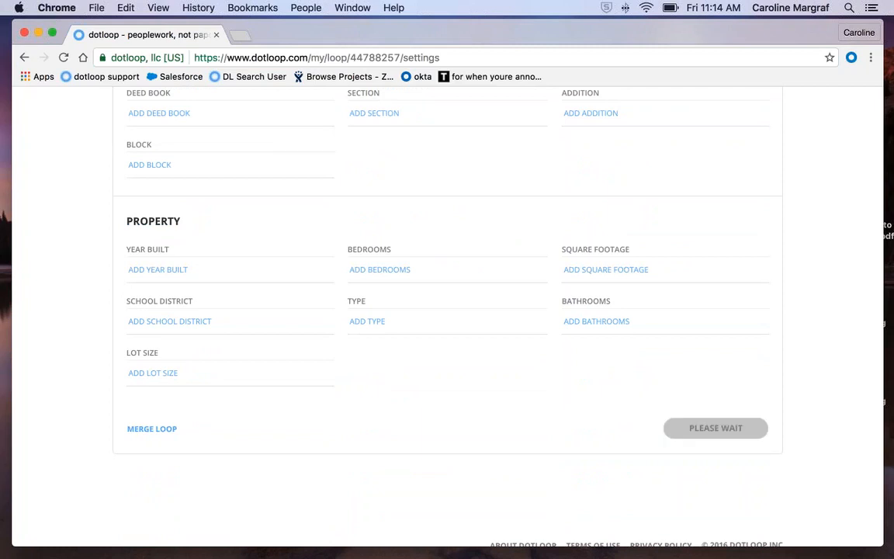
{"action": "scroll", "coordinate": [447, 326], "scroll_direction": "up", "scroll_amount": 20}
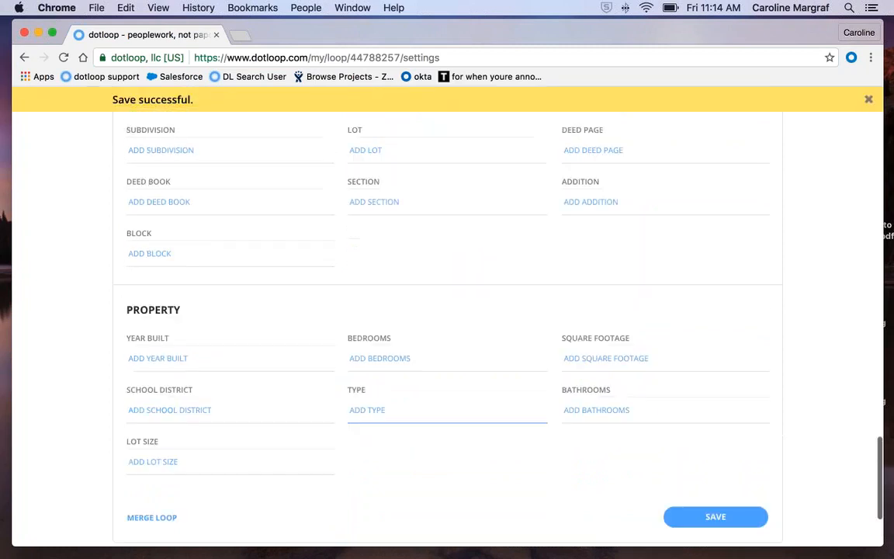
{"action": "scroll", "coordinate": [448, 326], "scroll_direction": "up", "scroll_amount": 8}
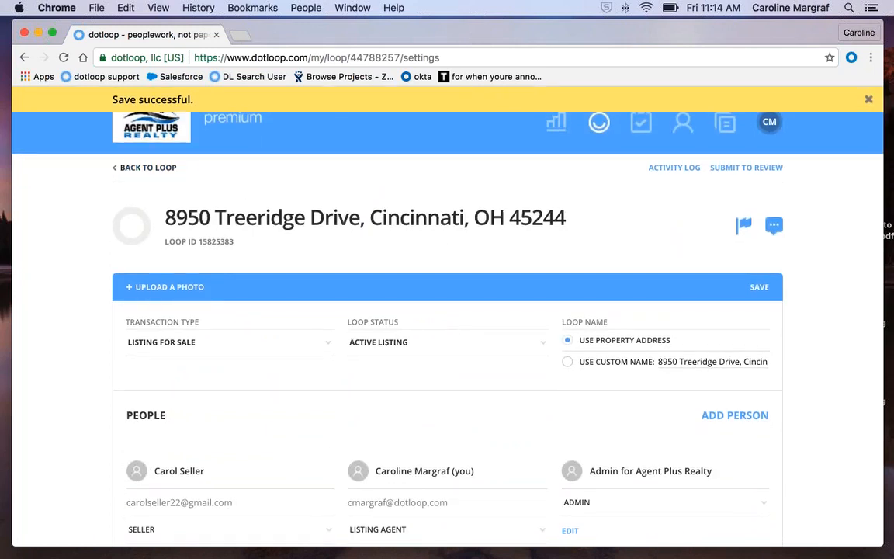
- Go back to the Treeridge Drive loop page and browse the document templates
{"action": "left_click", "coordinate": [141, 168]}
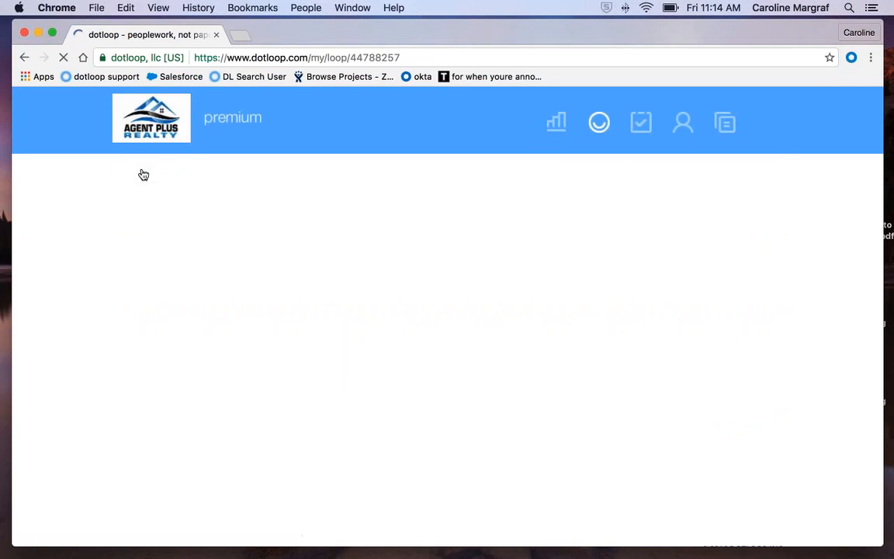
{"action": "scroll", "coordinate": [447, 326], "scroll_direction": "down", "scroll_amount": 1}
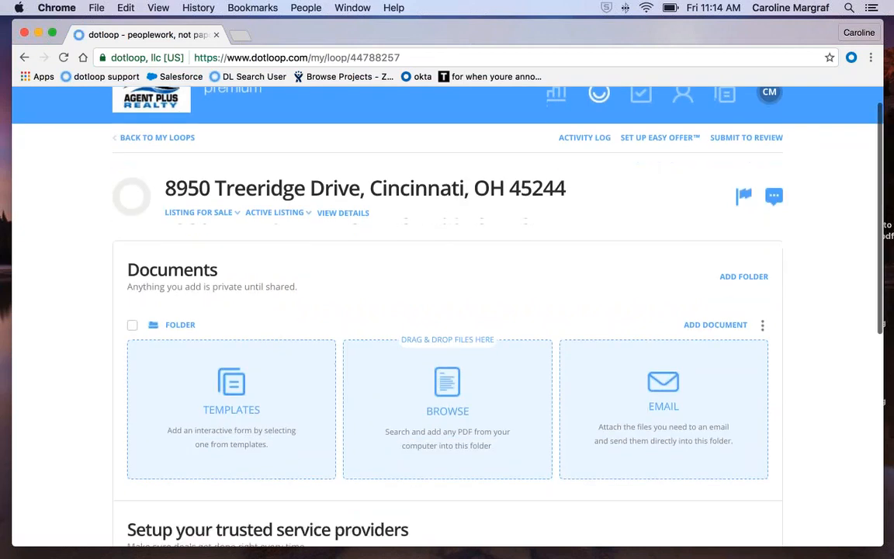
{"action": "scroll", "coordinate": [447, 310], "scroll_direction": "up", "scroll_amount": 1}
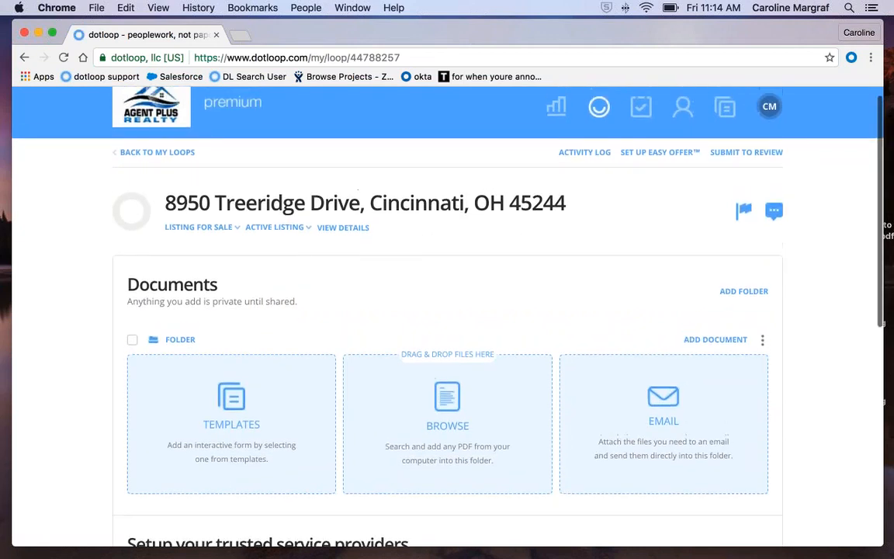
{"action": "scroll", "coordinate": [542, 290], "scroll_direction": "down", "scroll_amount": 1}
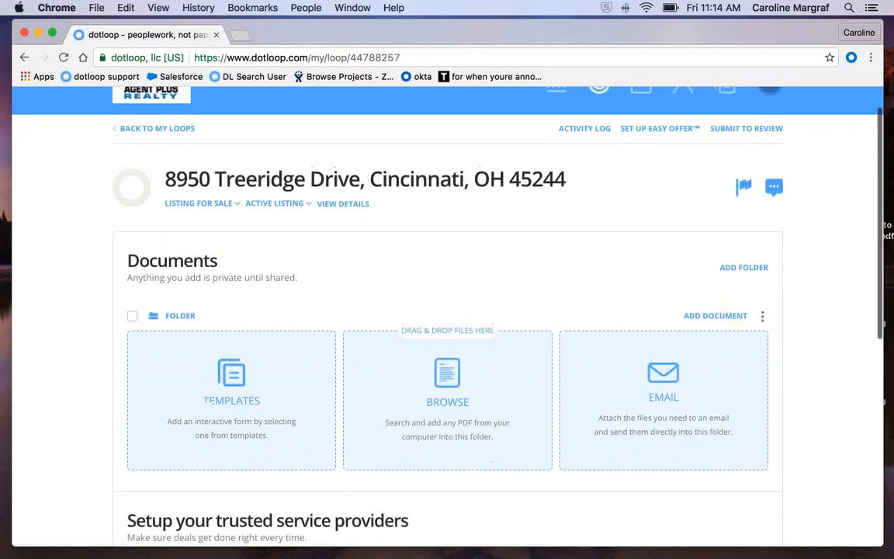
{"action": "left_click", "coordinate": [198, 348]}
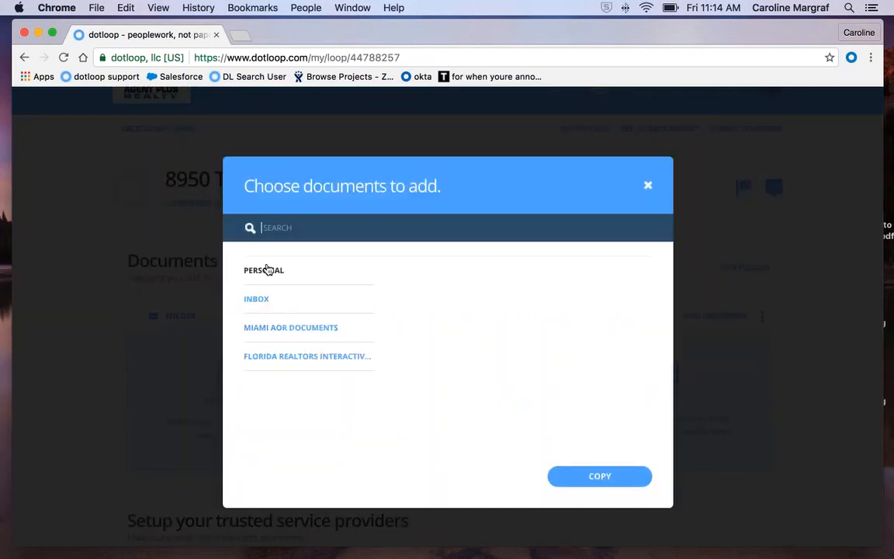
- Search Florida Realtors forms for 'listing' and select the Exclusive Right of Sale Listing Agreement
{"action": "left_click", "coordinate": [274, 359]}
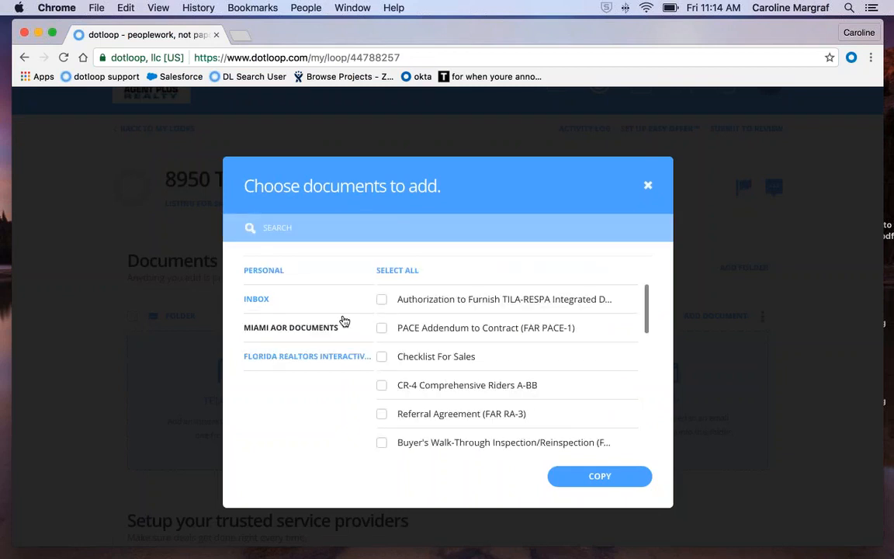
{"action": "left_click", "coordinate": [387, 232]}
{"action": "type", "text": "listing"}
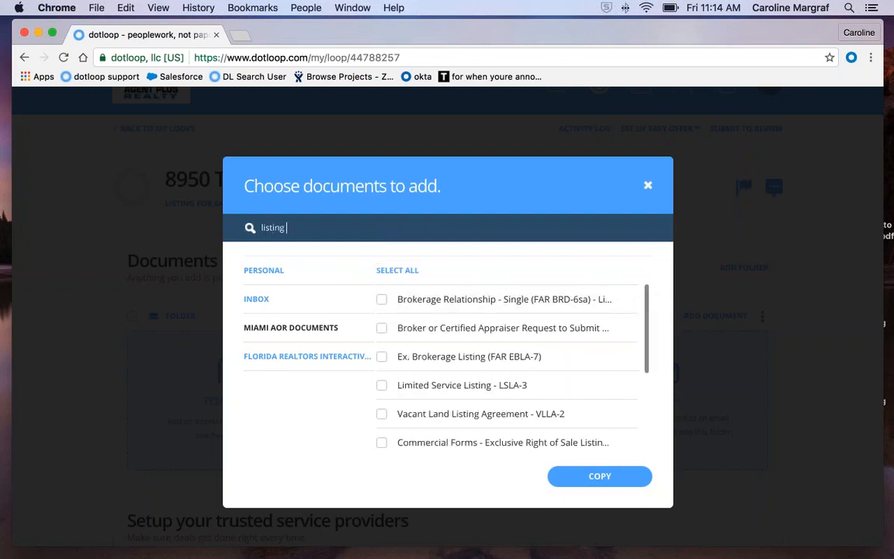
{"action": "scroll", "coordinate": [429, 402], "scroll_direction": "down", "scroll_amount": 5}
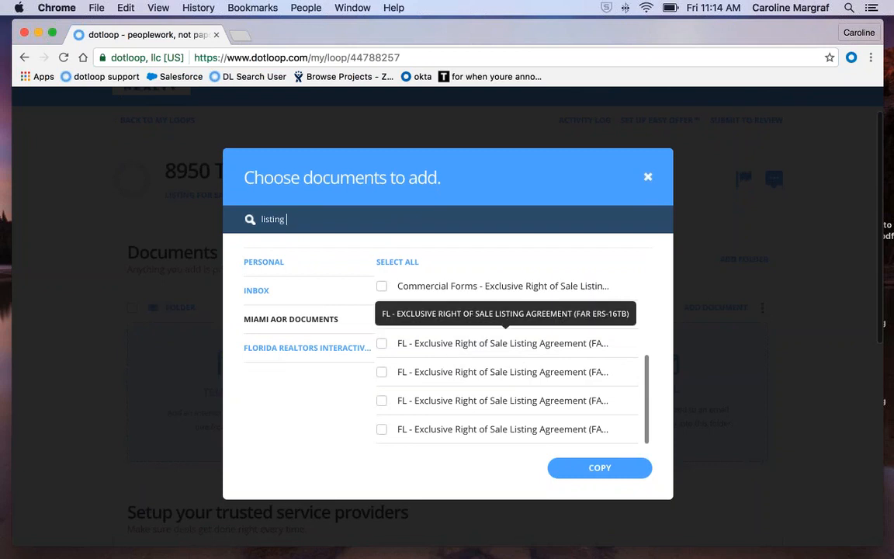
{"action": "left_click", "coordinate": [382, 345]}
- Try the search terms 'adden' and 'men' to locate an addendum form
{"action": "scroll", "coordinate": [435, 357], "scroll_direction": "down", "scroll_amount": 2}
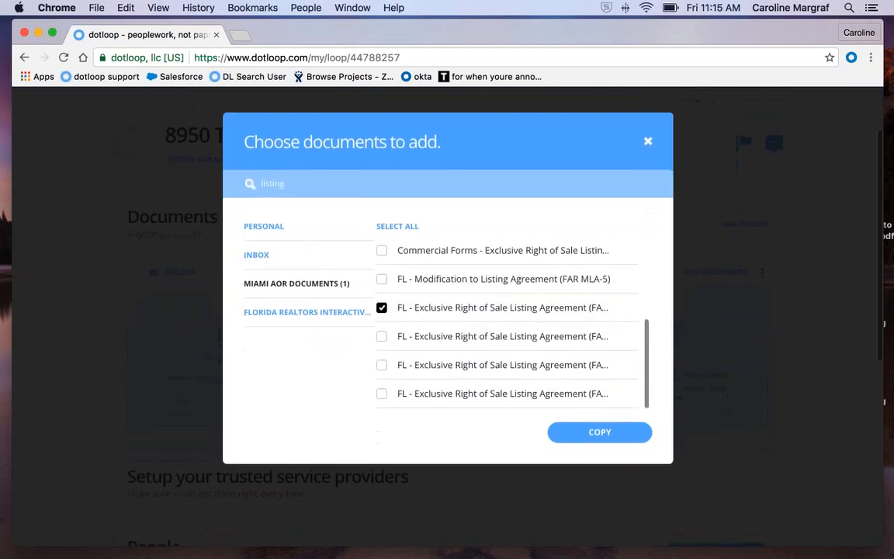
{"action": "scroll", "coordinate": [435, 357], "scroll_direction": "up", "scroll_amount": 7}
{"action": "left_click", "coordinate": [310, 206]}
{"action": "key", "text": "super+a"}
{"action": "type", "text": "adden"}
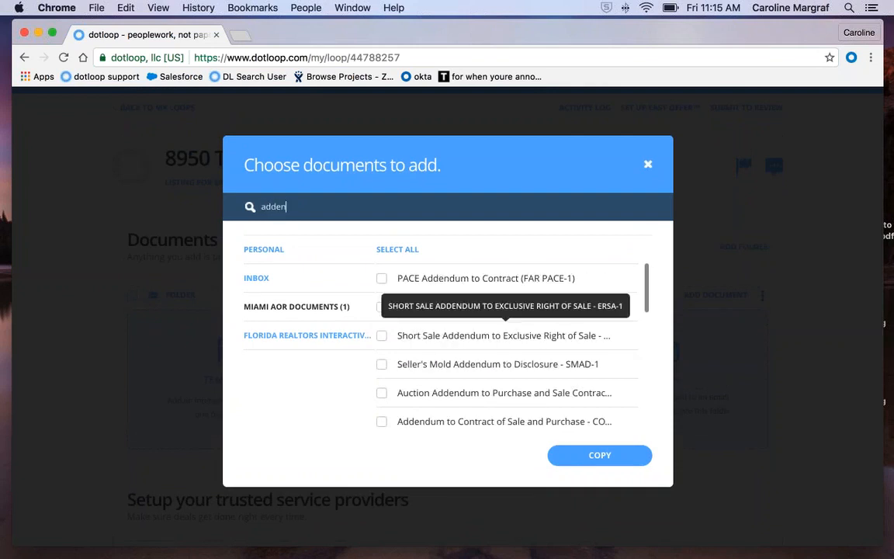
{"action": "scroll", "coordinate": [496, 346], "scroll_direction": "up", "scroll_amount": 2}
{"action": "scroll", "coordinate": [497, 373], "scroll_direction": "down", "scroll_amount": 2}
{"action": "scroll", "coordinate": [506, 380], "scroll_direction": "down", "scroll_amount": 1}
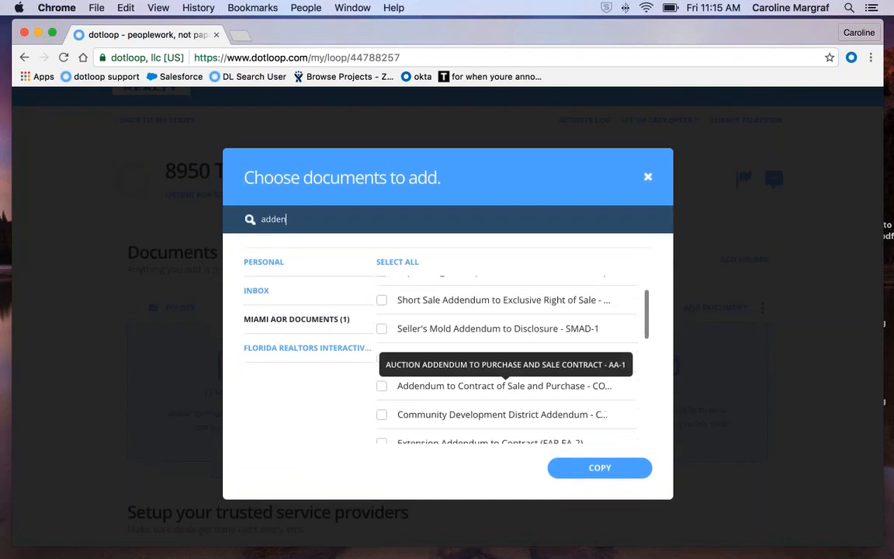
{"action": "scroll", "coordinate": [505, 380], "scroll_direction": "down", "scroll_amount": 5}
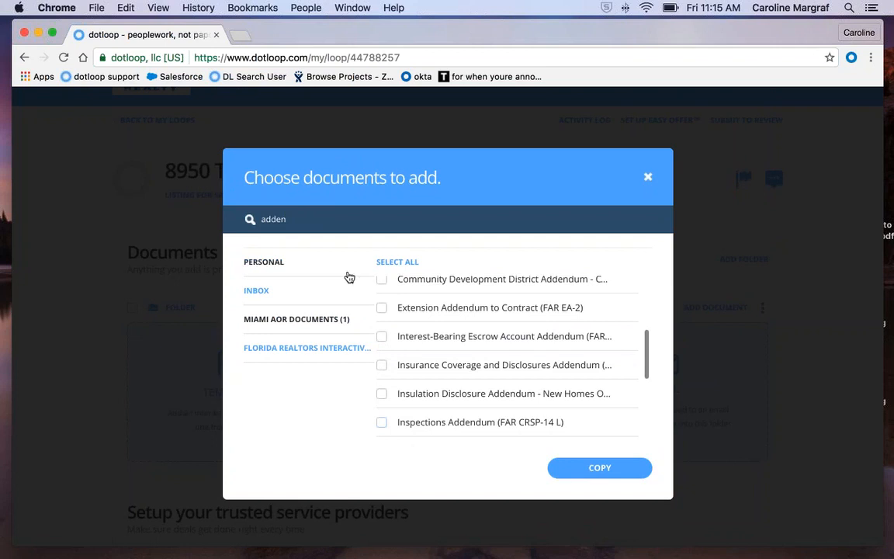
{"action": "key", "text": "BackSpace"}
{"action": "key", "text": "BackSpace"}
{"action": "key", "text": "BackSpace"}
{"action": "key", "text": "BackSpace"}
{"action": "type", "text": "men"}
{"action": "key", "text": "BackSpace"}
{"action": "key", "text": "BackSpace"}
{"action": "key", "text": "BackSpace"}
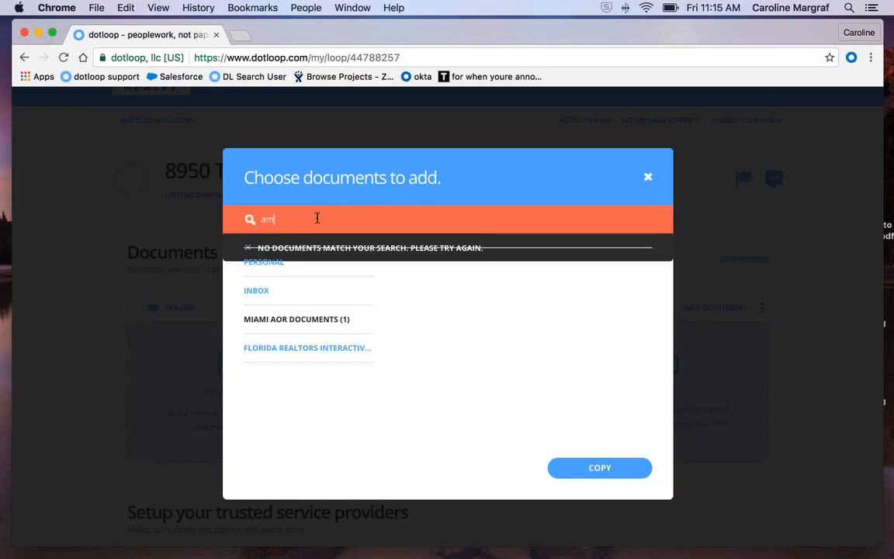
{"action": "type", "text": "m"}
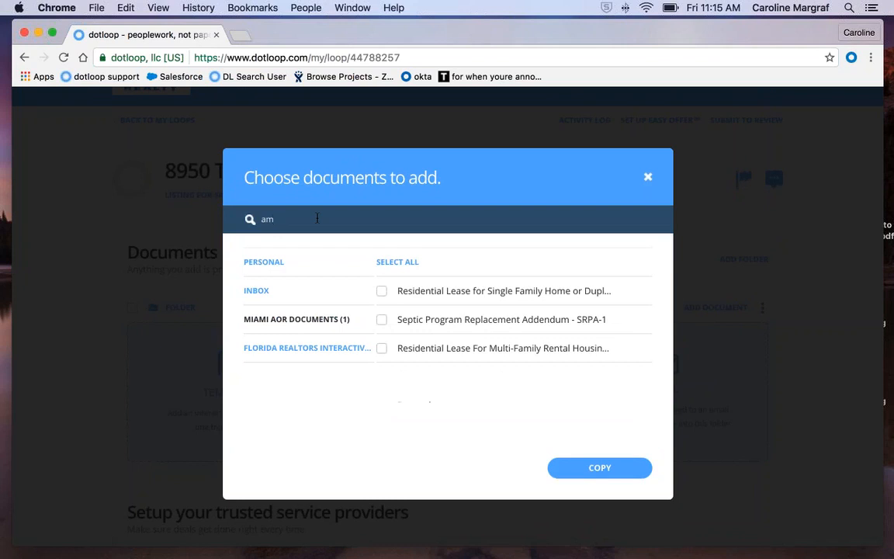
{"action": "key", "text": "BackSpace"}
{"action": "key", "text": "BackSpace"}
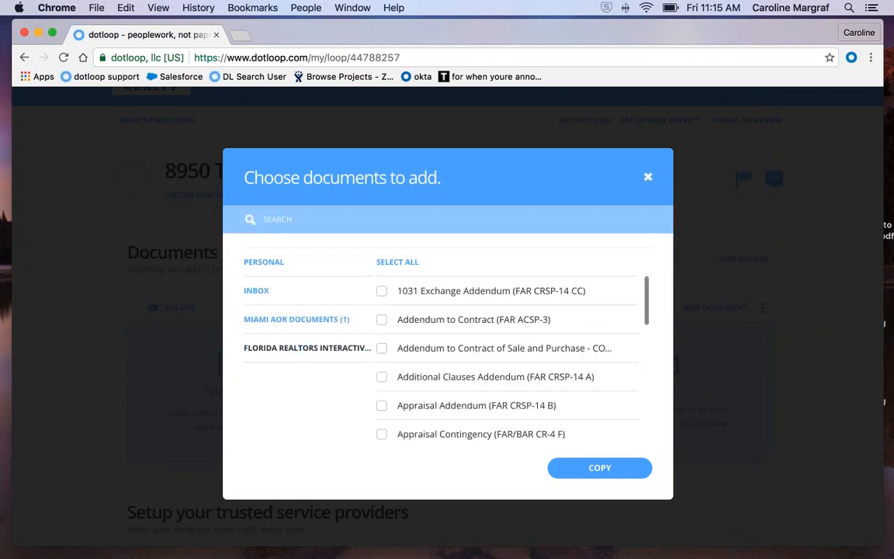
- Search 'add', tick the Additional Clauses Addendum, and copy both forms into the loop
{"action": "scroll", "coordinate": [509, 357], "scroll_direction": "down", "scroll_amount": 2}
{"action": "scroll", "coordinate": [508, 357], "scroll_direction": "down", "scroll_amount": 2}
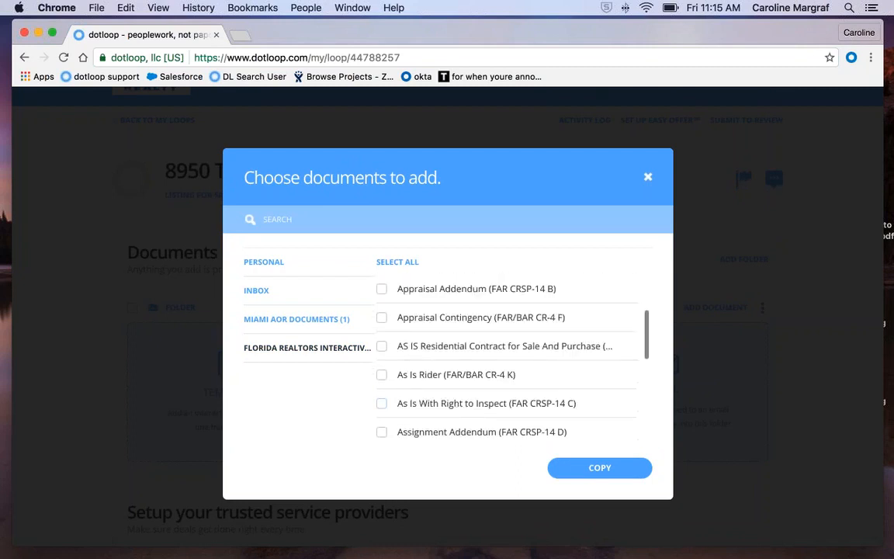
{"action": "scroll", "coordinate": [508, 357], "scroll_direction": "down", "scroll_amount": 3}
{"action": "scroll", "coordinate": [508, 357], "scroll_direction": "down", "scroll_amount": 5}
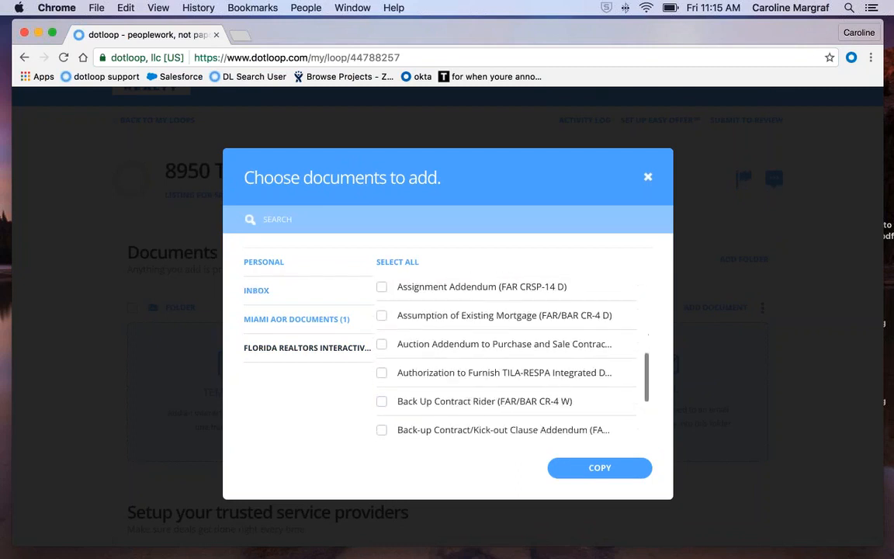
{"action": "scroll", "coordinate": [353, 348], "scroll_direction": "up", "scroll_amount": 10}
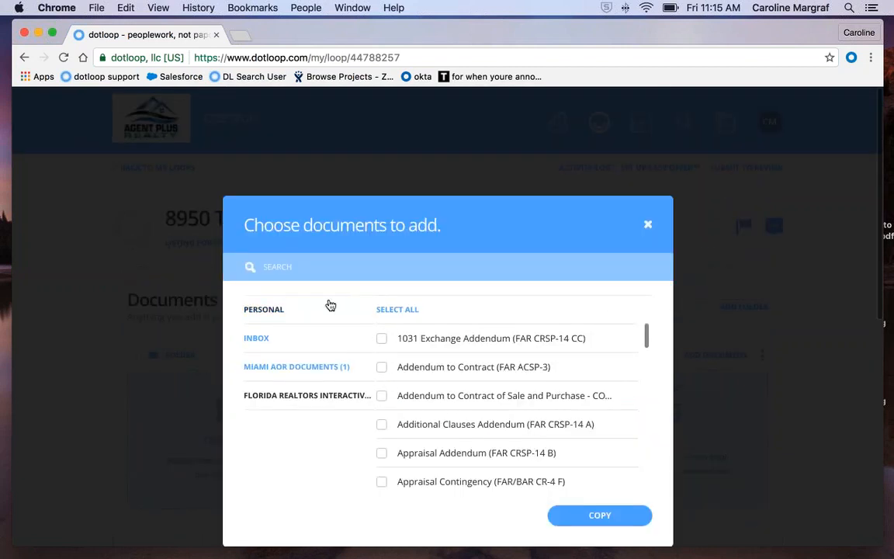
{"action": "left_click", "coordinate": [301, 266]}
{"action": "type", "text": "add"}
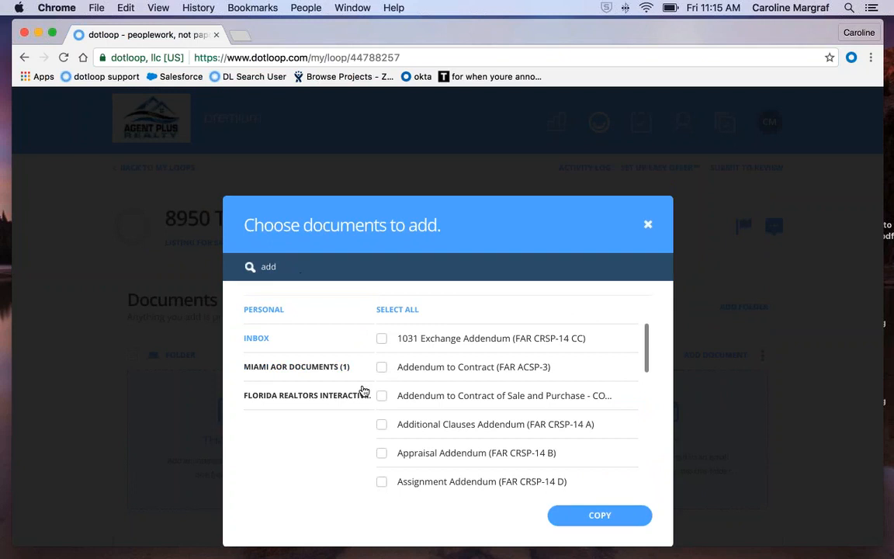
{"action": "left_click", "coordinate": [382, 423]}
{"action": "left_click", "coordinate": [599, 515]}
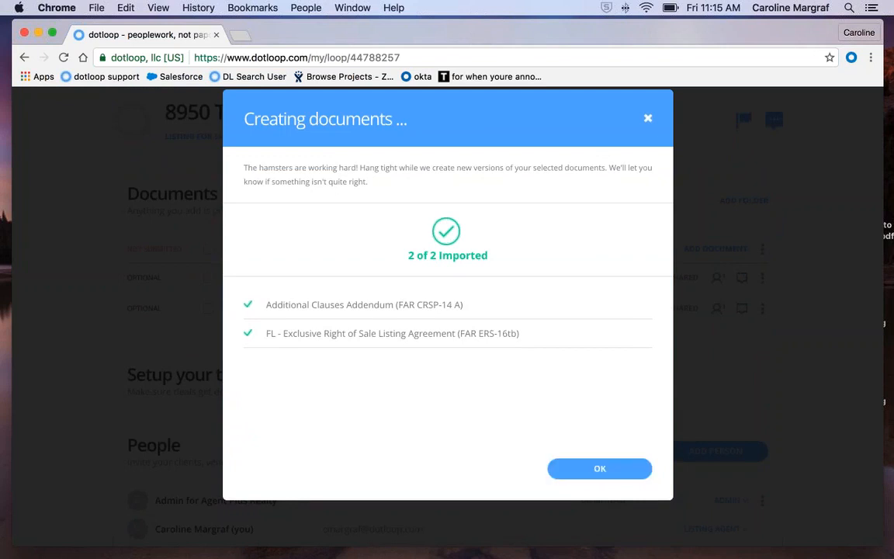
- Dismiss the Creating documents confirmation with OK
{"action": "left_click", "coordinate": [599, 468]}
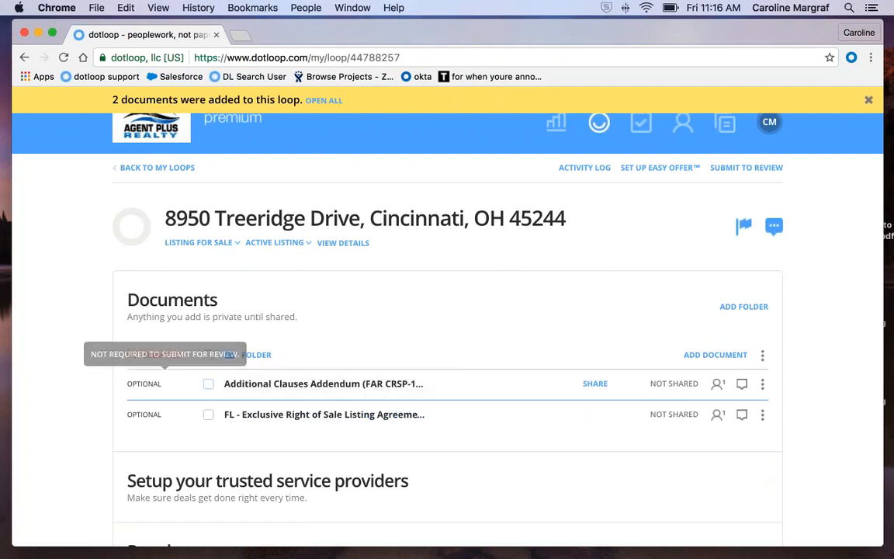
- Select the Additional Clauses Addendum and the listing agreement, then open both
{"action": "left_click", "coordinate": [208, 384]}
{"action": "left_click", "coordinate": [208, 414]}
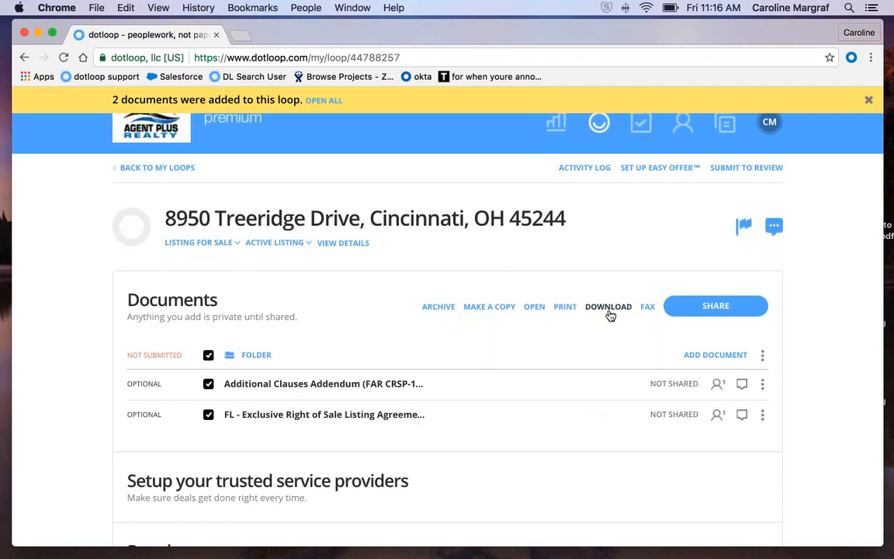
{"action": "left_click", "coordinate": [535, 309]}
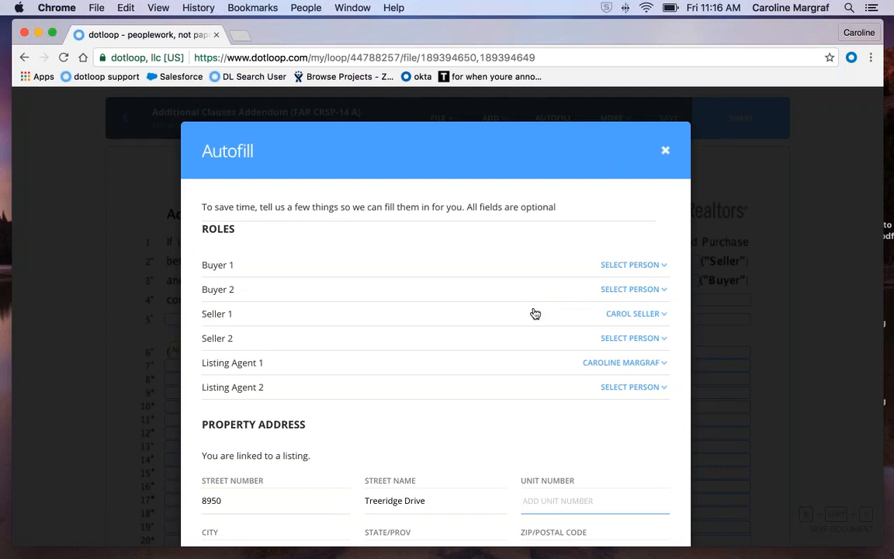
- Review the Autofill roles and fields, leave Seller 2 unassigned, and apply AUTOFILL
{"action": "scroll", "coordinate": [535, 314], "scroll_direction": "down", "scroll_amount": 1}
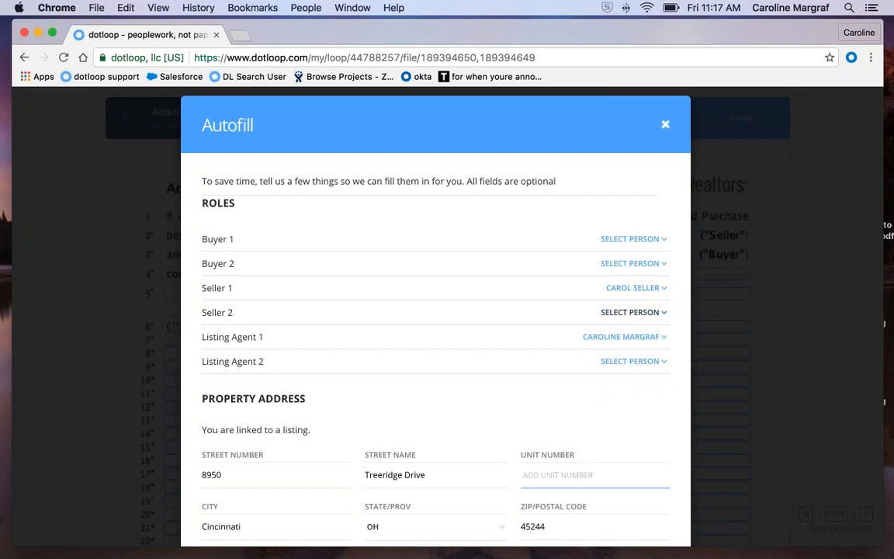
{"action": "left_click", "coordinate": [612, 312]}
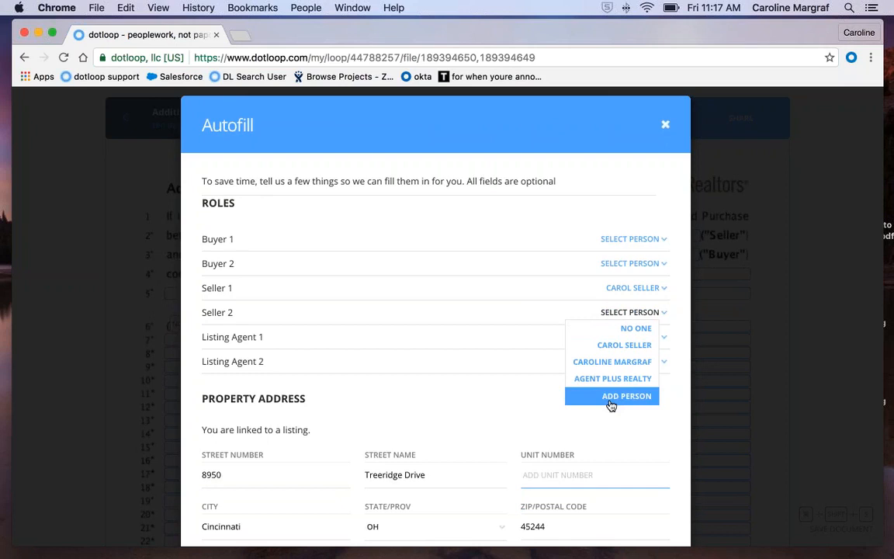
{"action": "left_click", "coordinate": [608, 426]}
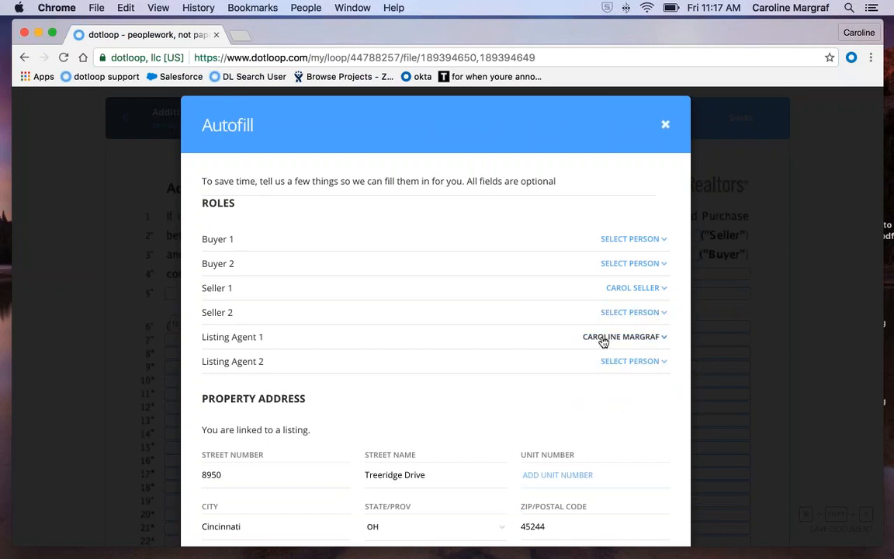
{"action": "scroll", "coordinate": [619, 389], "scroll_direction": "down", "scroll_amount": 3}
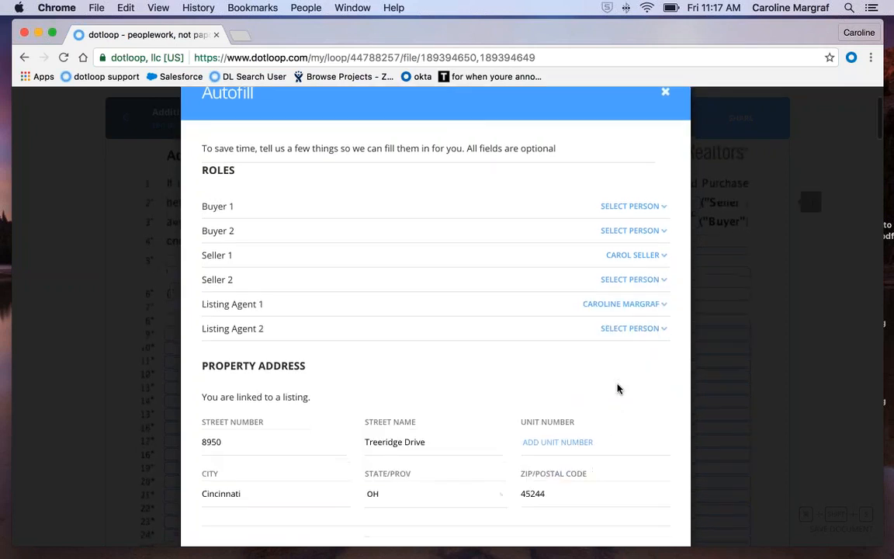
{"action": "scroll", "coordinate": [620, 388], "scroll_direction": "down", "scroll_amount": 1}
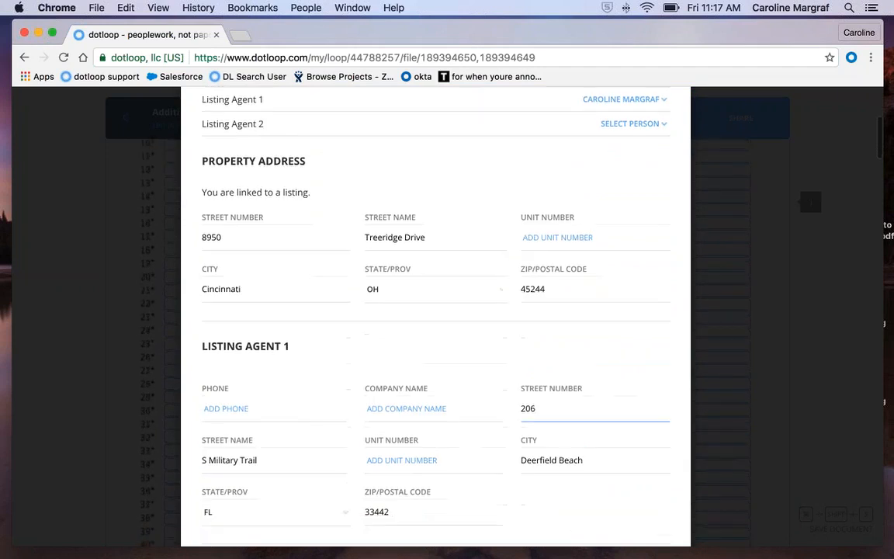
{"action": "scroll", "coordinate": [572, 429], "scroll_direction": "down", "scroll_amount": 2}
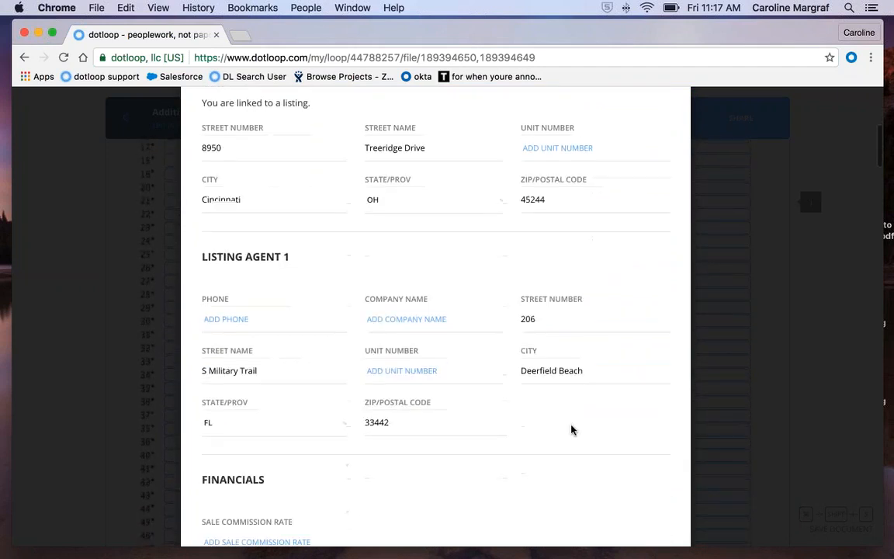
{"action": "scroll", "coordinate": [515, 412], "scroll_direction": "down", "scroll_amount": 4}
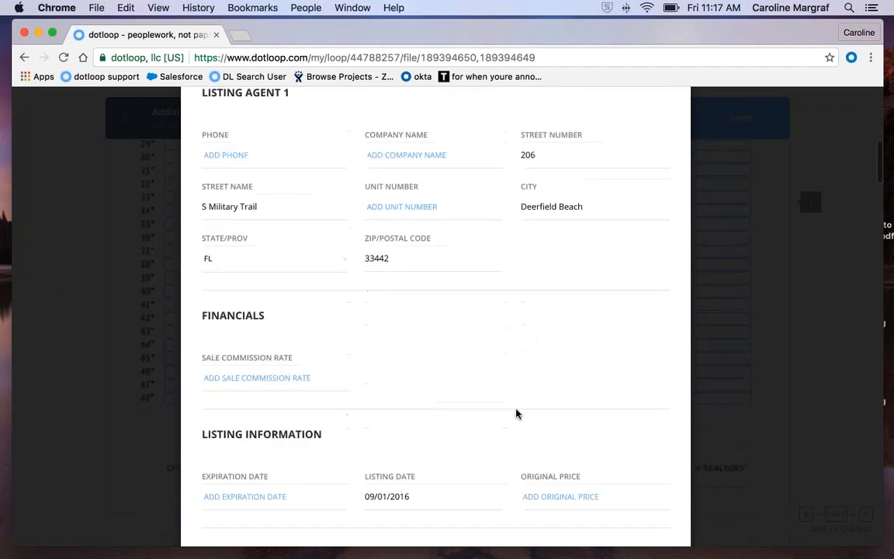
{"action": "scroll", "coordinate": [517, 405], "scroll_direction": "down", "scroll_amount": 6}
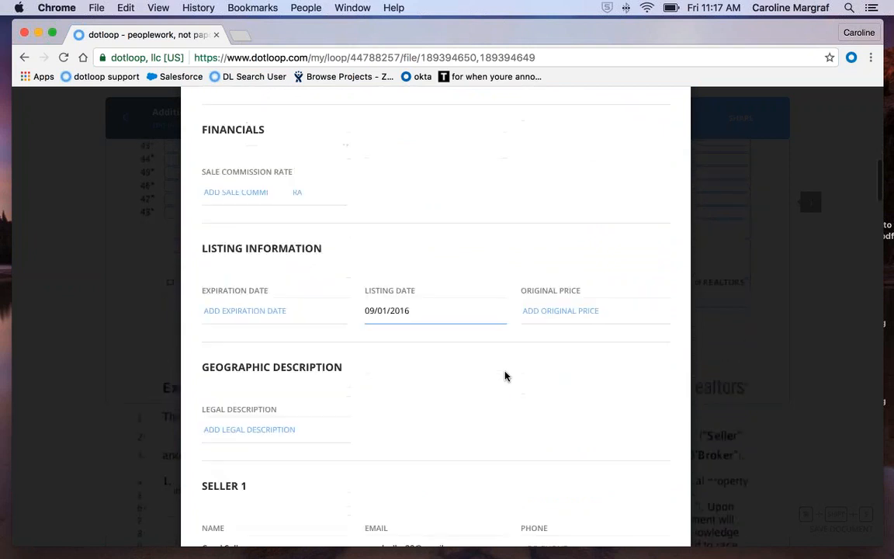
{"action": "scroll", "coordinate": [505, 377], "scroll_direction": "down", "scroll_amount": 5}
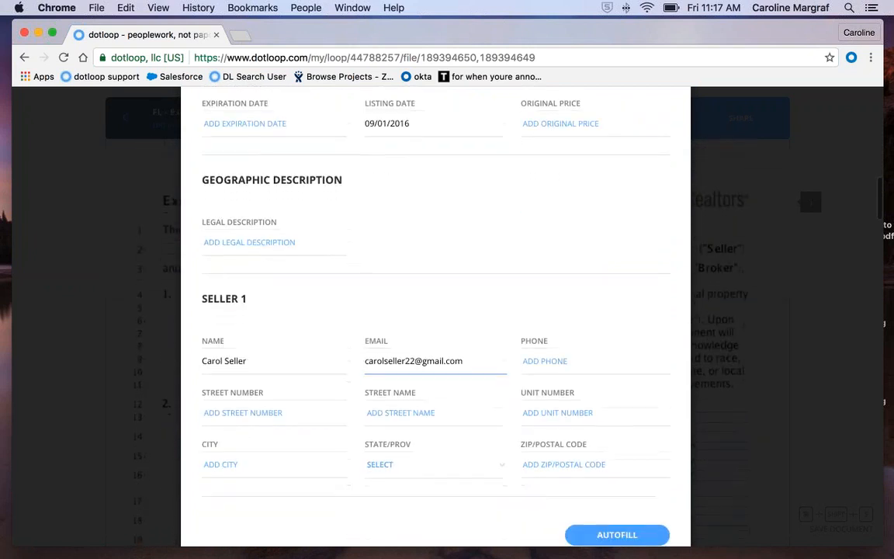
{"action": "scroll", "coordinate": [436, 318], "scroll_direction": "up", "scroll_amount": 2}
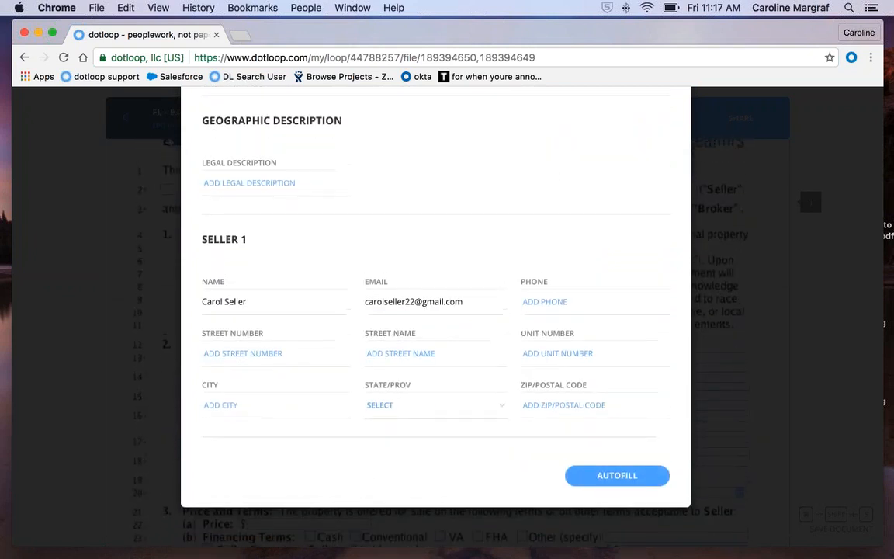
{"action": "scroll", "coordinate": [436, 319], "scroll_direction": "up", "scroll_amount": 3}
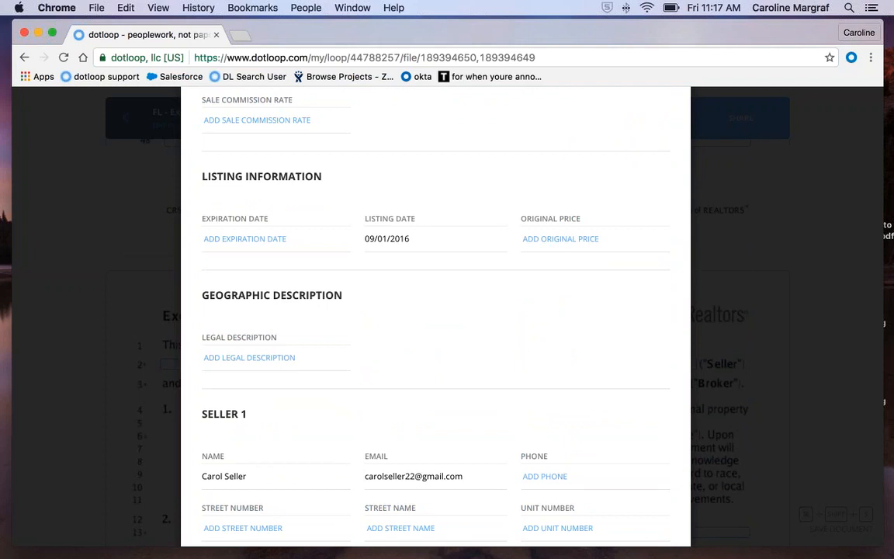
{"action": "scroll", "coordinate": [435, 318], "scroll_direction": "up", "scroll_amount": 3}
{"action": "scroll", "coordinate": [436, 318], "scroll_direction": "down", "scroll_amount": 8}
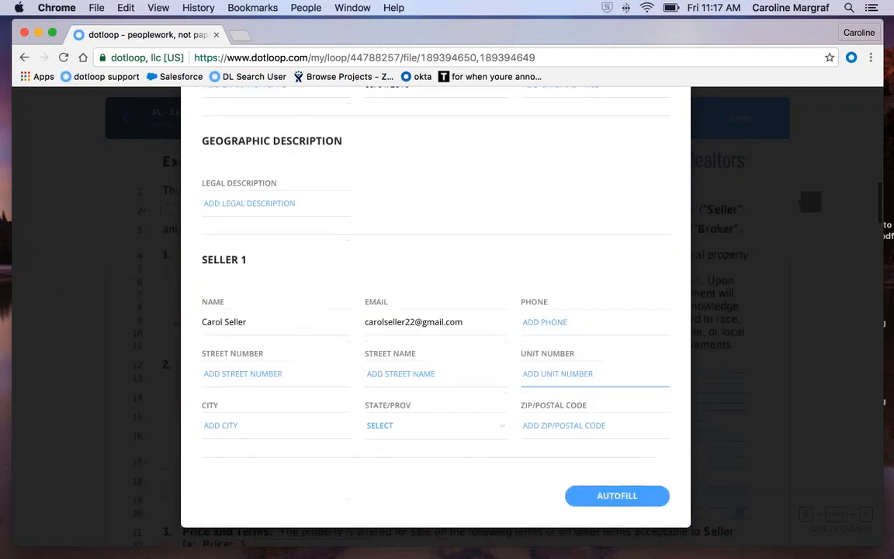
{"action": "left_click", "coordinate": [635, 497]}
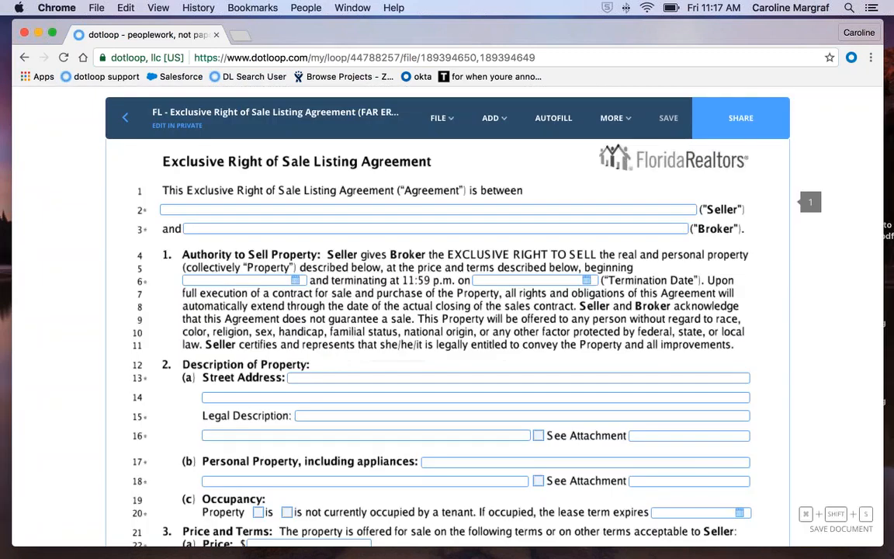
- Append 'and' plus the second seller's name to the addendum's Seller line
{"action": "scroll", "coordinate": [579, 344], "scroll_direction": "up", "scroll_amount": 13}
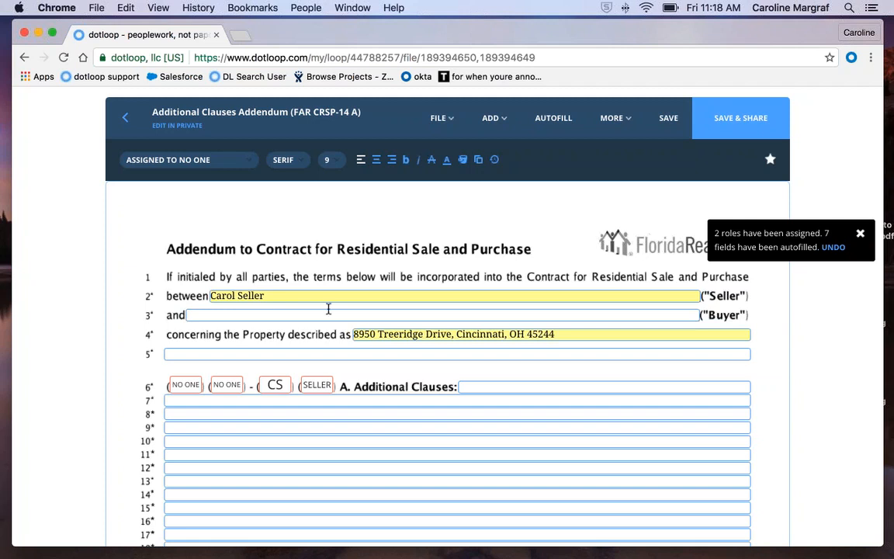
{"action": "left_click", "coordinate": [290, 296]}
{"action": "type", "text": "and"}
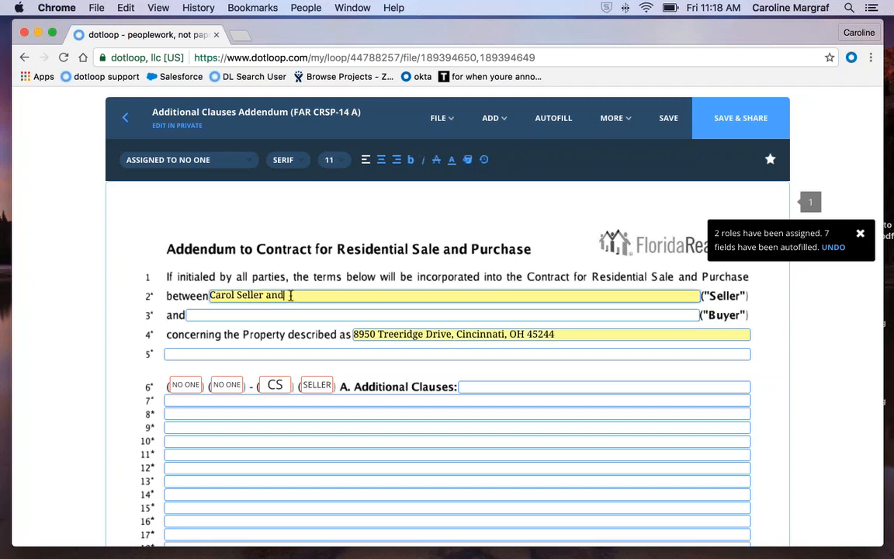
{"action": "type", "text": " Rob"}
{"action": "type", "text": " Seller"}
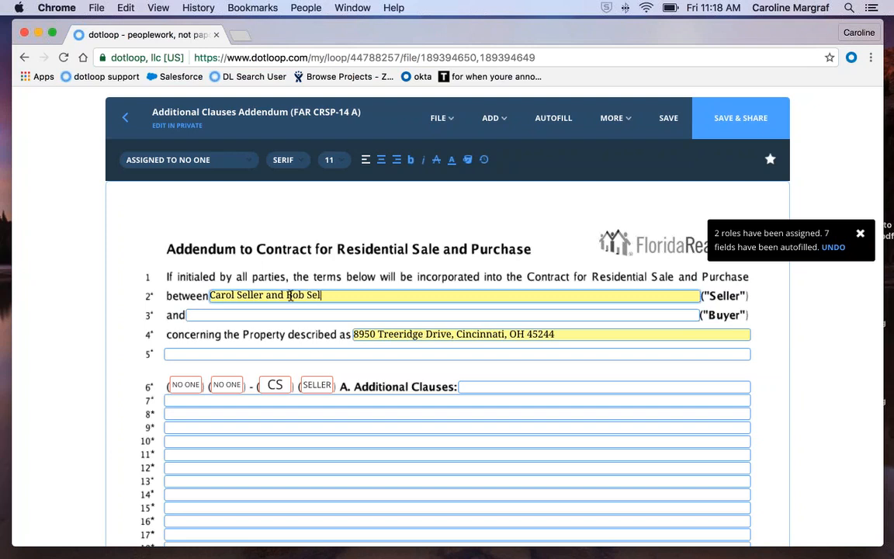
{"action": "scroll", "coordinate": [663, 411], "scroll_direction": "down", "scroll_amount": 3}
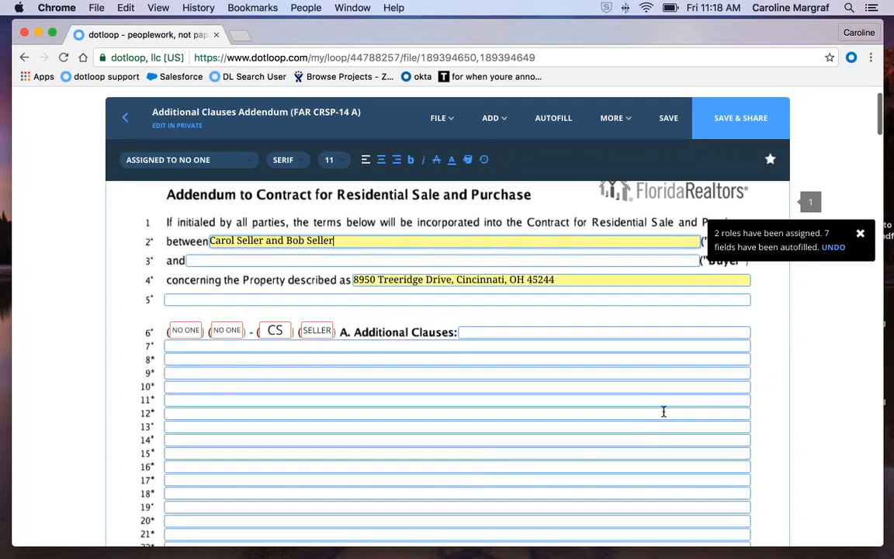
{"action": "left_click", "coordinate": [562, 337]}
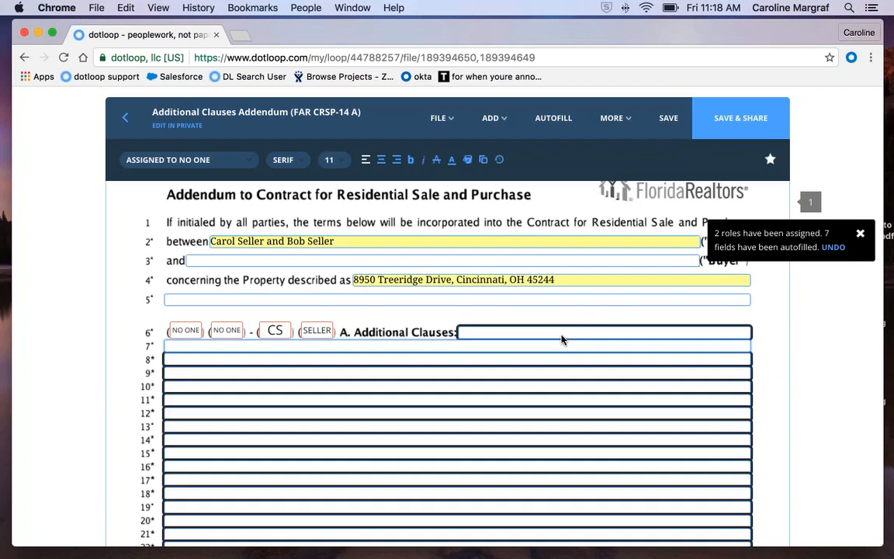
{"action": "left_click", "coordinate": [560, 301]}
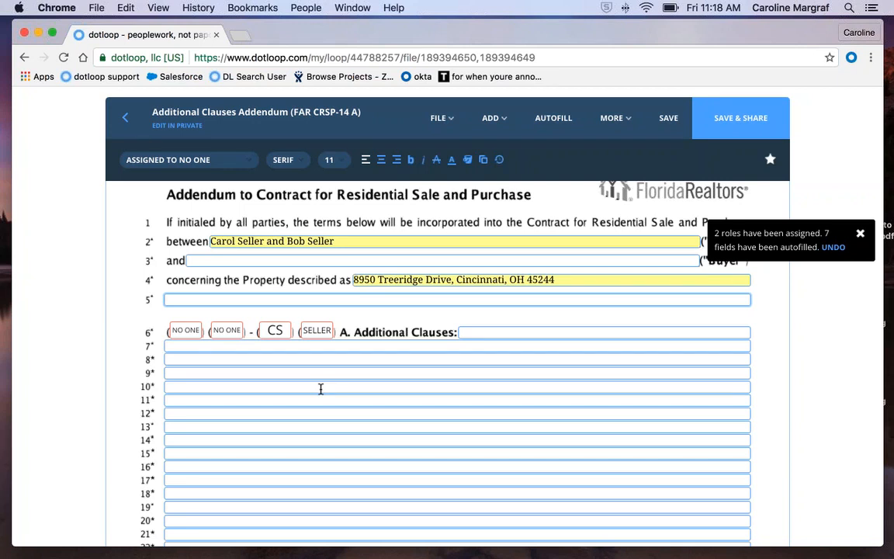
{"action": "scroll", "coordinate": [320, 389], "scroll_direction": "down", "scroll_amount": 15}
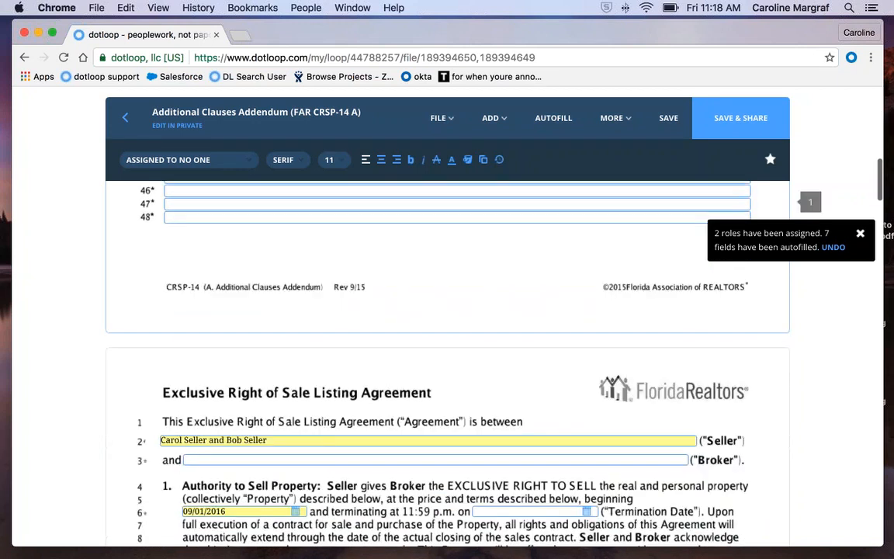
- Mark the property as currently tenant-occupied in the listing agreement
{"action": "scroll", "coordinate": [497, 439], "scroll_direction": "down", "scroll_amount": 5}
{"action": "scroll", "coordinate": [498, 441], "scroll_direction": "down", "scroll_amount": 3}
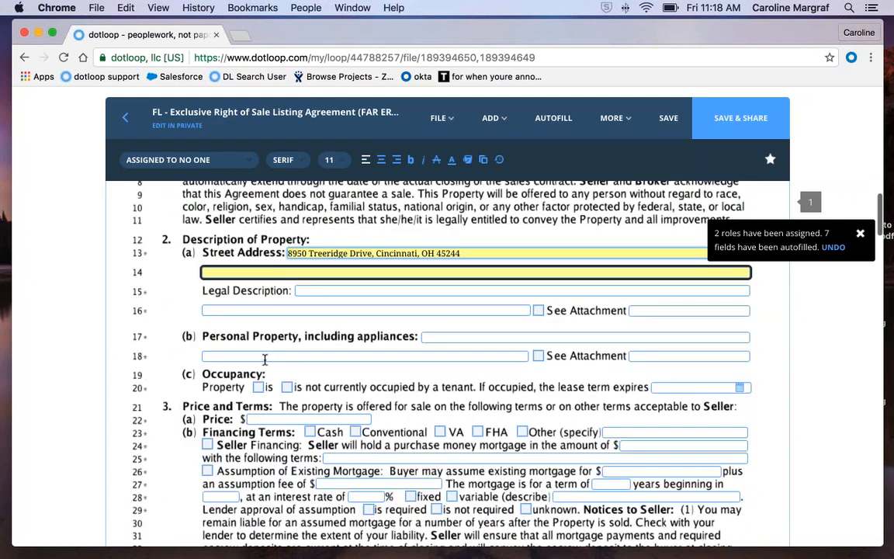
{"action": "left_click", "coordinate": [257, 387]}
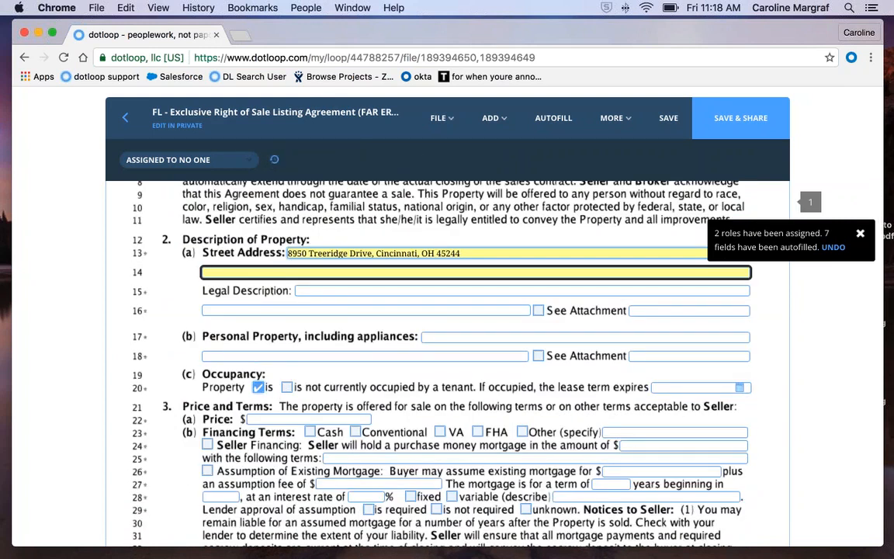
{"action": "scroll", "coordinate": [441, 257], "scroll_direction": "down", "scroll_amount": 4}
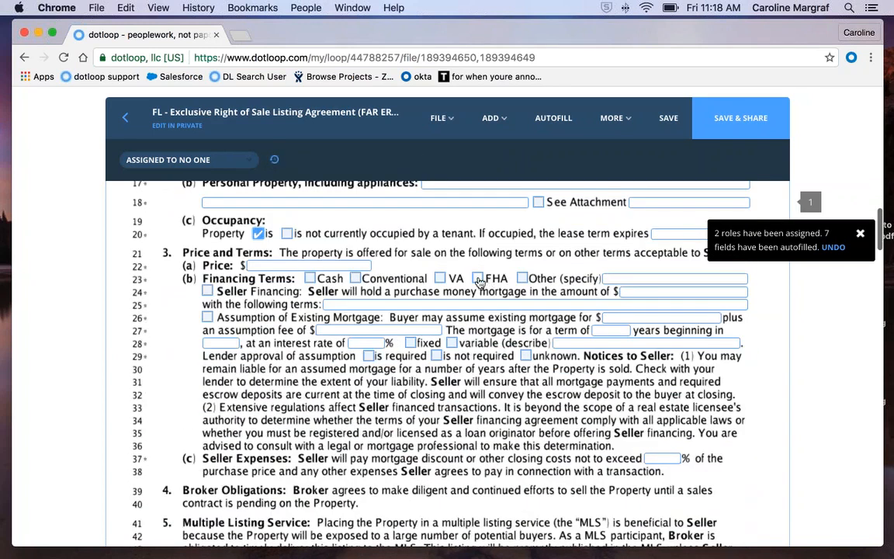
{"action": "scroll", "coordinate": [480, 282], "scroll_direction": "down", "scroll_amount": 10}
{"action": "scroll", "coordinate": [448, 365], "scroll_direction": "down", "scroll_amount": 7}
{"action": "scroll", "coordinate": [447, 365], "scroll_direction": "up", "scroll_amount": 6}
{"action": "scroll", "coordinate": [370, 452], "scroll_direction": "down", "scroll_amount": 20}
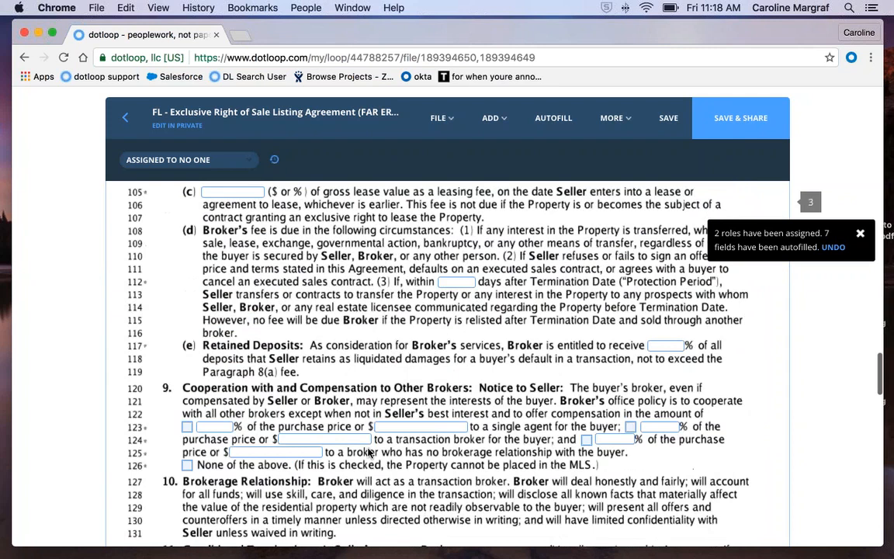
- Tick the buyer's-agent compensation option on line 123 and save the documents
{"action": "left_click", "coordinate": [187, 426]}
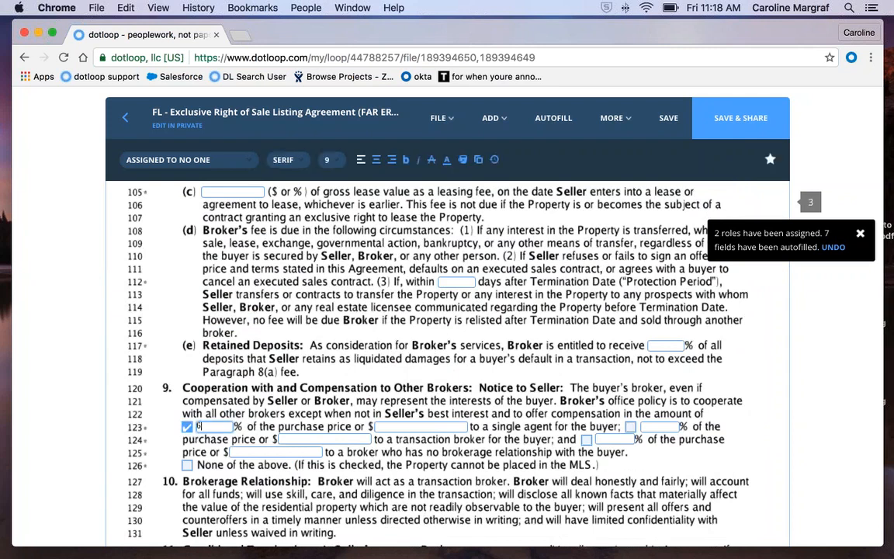
{"action": "scroll", "coordinate": [387, 424], "scroll_direction": "down", "scroll_amount": 9}
{"action": "scroll", "coordinate": [387, 424], "scroll_direction": "down", "scroll_amount": 12}
{"action": "scroll", "coordinate": [387, 424], "scroll_direction": "down", "scroll_amount": 3}
{"action": "scroll", "coordinate": [447, 357], "scroll_direction": "down", "scroll_amount": 4}
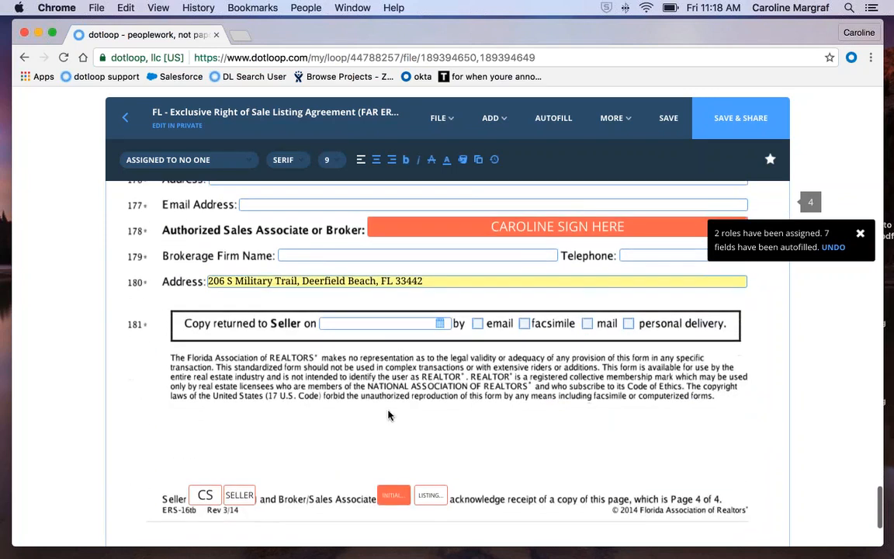
{"action": "scroll", "coordinate": [389, 415], "scroll_direction": "down", "scroll_amount": 3}
{"action": "scroll", "coordinate": [389, 416], "scroll_direction": "up", "scroll_amount": 20}
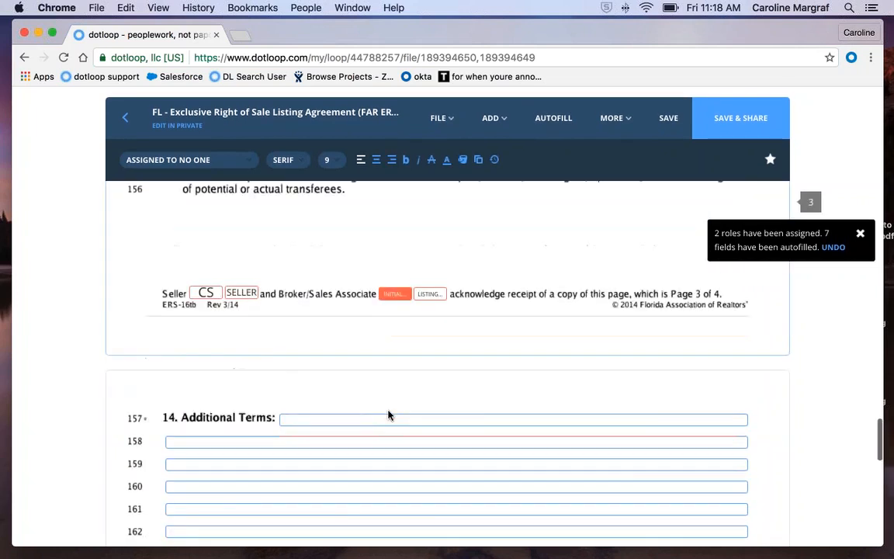
{"action": "scroll", "coordinate": [389, 416], "scroll_direction": "up", "scroll_amount": 20}
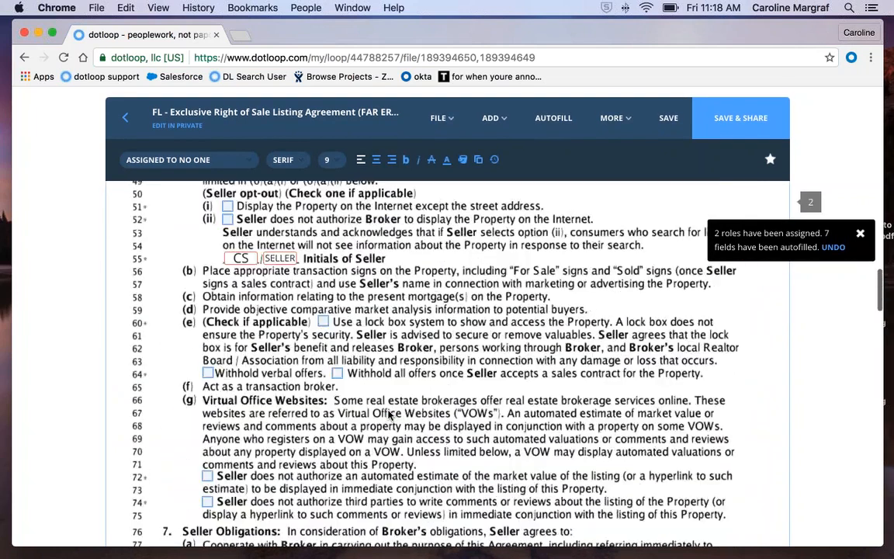
{"action": "scroll", "coordinate": [465, 289], "scroll_direction": "up", "scroll_amount": 10}
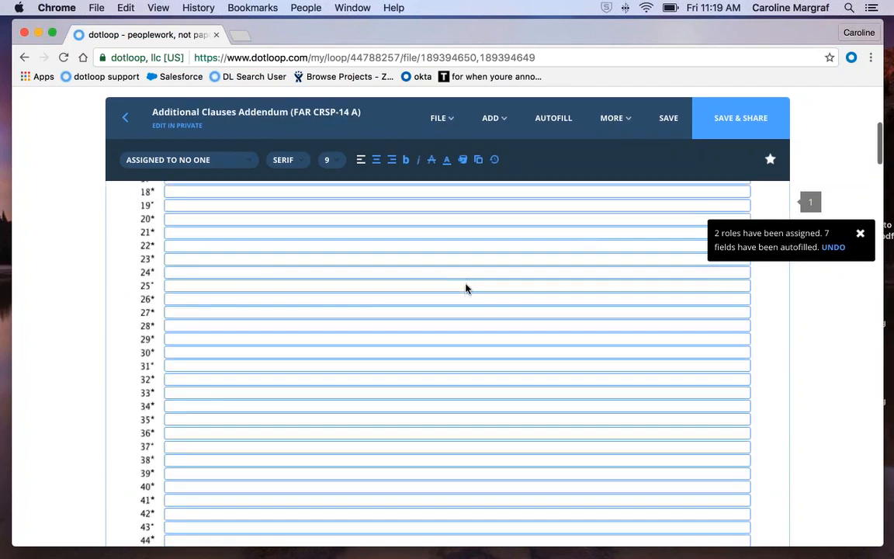
{"action": "left_click", "coordinate": [669, 118]}
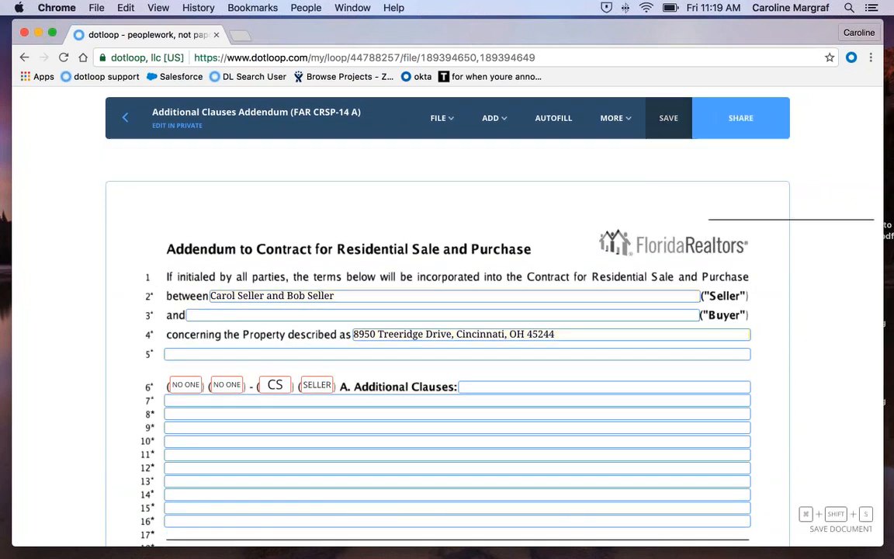
{"action": "left_click", "coordinate": [545, 126]}
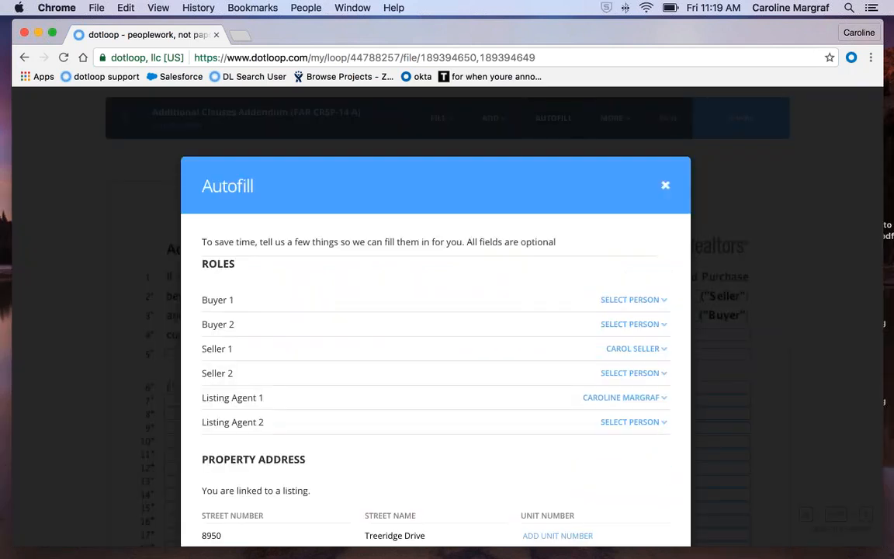
{"action": "scroll", "coordinate": [508, 319], "scroll_direction": "down", "scroll_amount": 10}
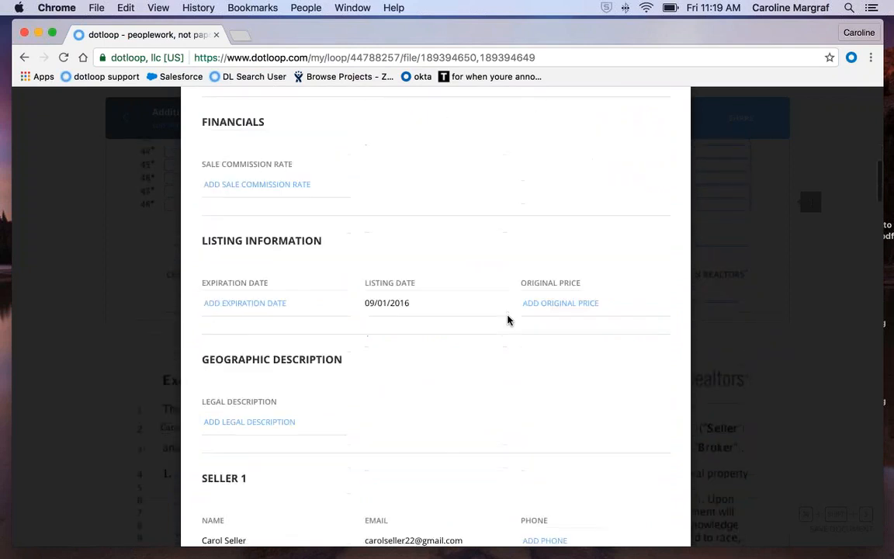
{"action": "scroll", "coordinate": [509, 319], "scroll_direction": "down", "scroll_amount": 5}
{"action": "scroll", "coordinate": [509, 322], "scroll_direction": "up", "scroll_amount": 6}
{"action": "scroll", "coordinate": [511, 338], "scroll_direction": "up", "scroll_amount": 8}
{"action": "left_click", "coordinate": [665, 160]}
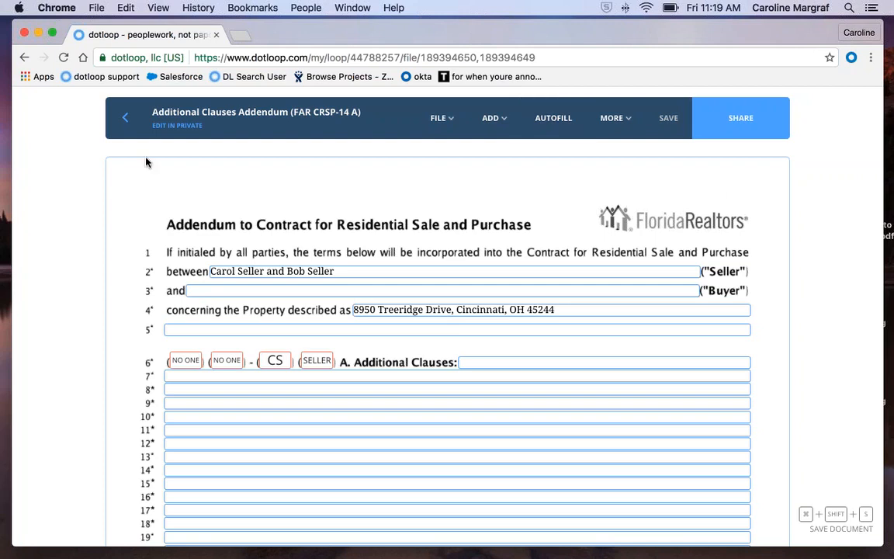
{"action": "left_click", "coordinate": [120, 121]}
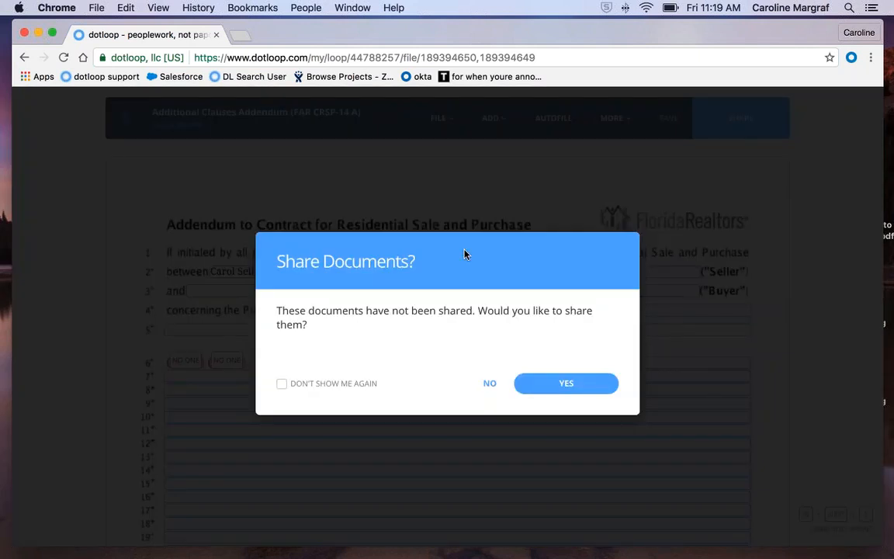
- Answer NO to the Share Documents? prompt to return to the loop page
{"action": "left_click", "coordinate": [489, 383]}
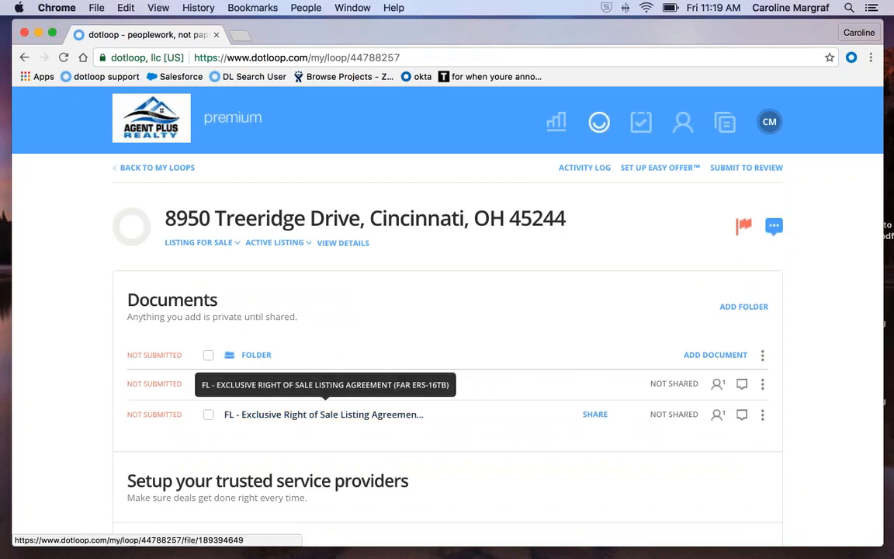
- Tick the Additional Clauses Addendum and listing agreement rows, then choose SHARE
{"action": "left_click", "coordinate": [208, 383]}
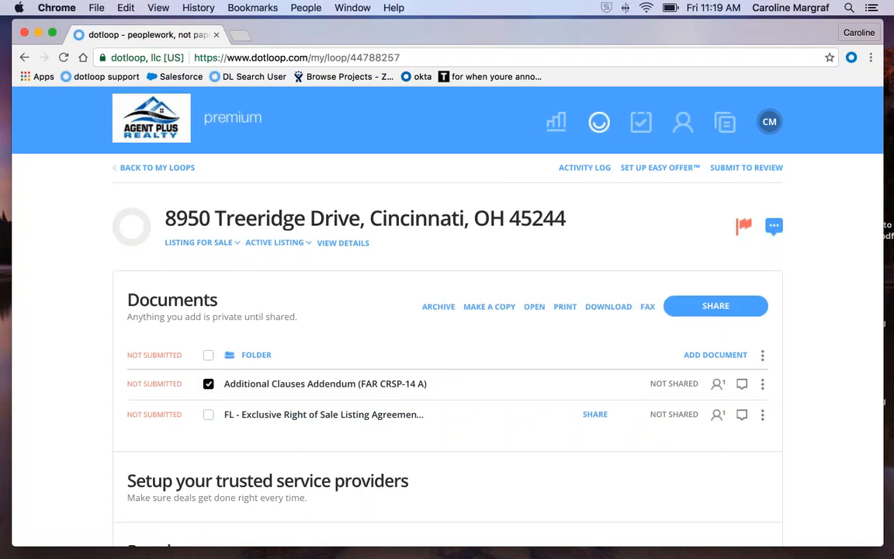
{"action": "left_click", "coordinate": [208, 415]}
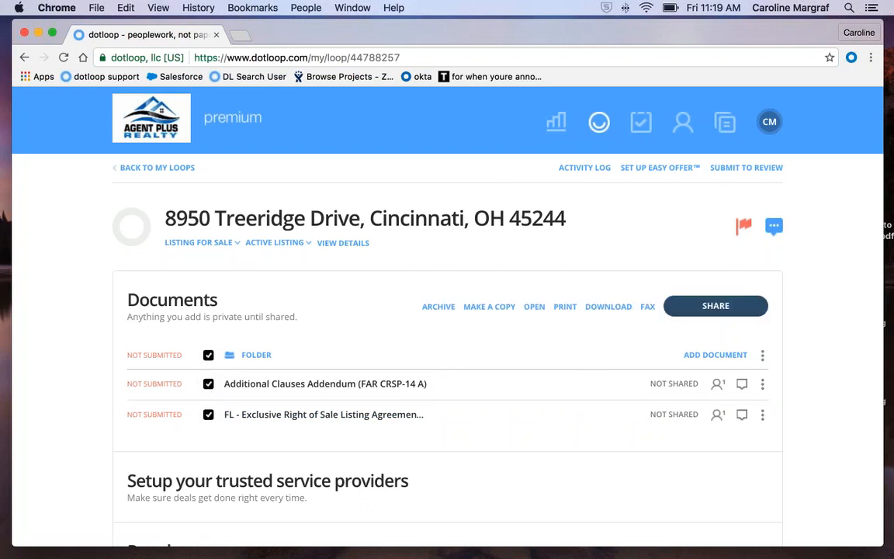
{"action": "left_click", "coordinate": [714, 306]}
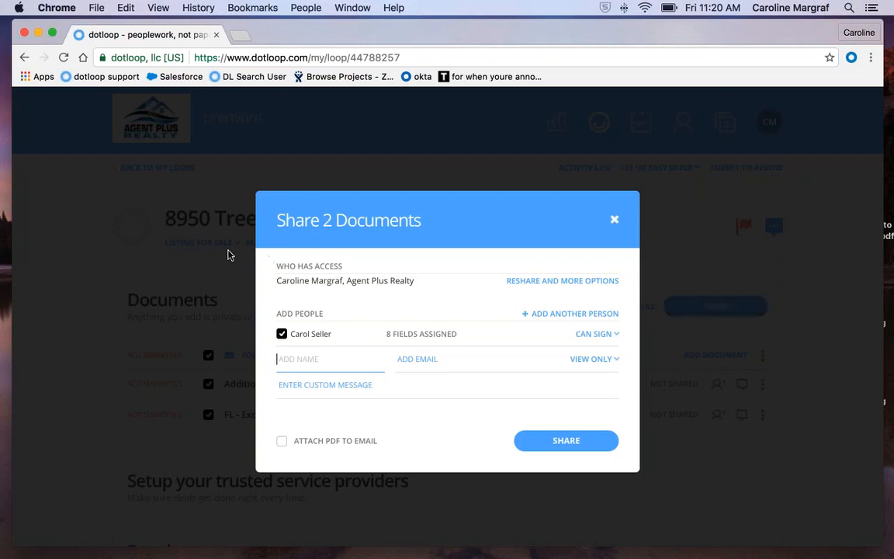
- Point out the seller's 8 assigned fields, then show the View Only, Can Sign and Can Fill & Sign permission options
{"action": "left_click_drag", "start_coordinate": [422, 220], "coordinate": [274, 222]}
{"action": "left_click", "coordinate": [442, 229]}
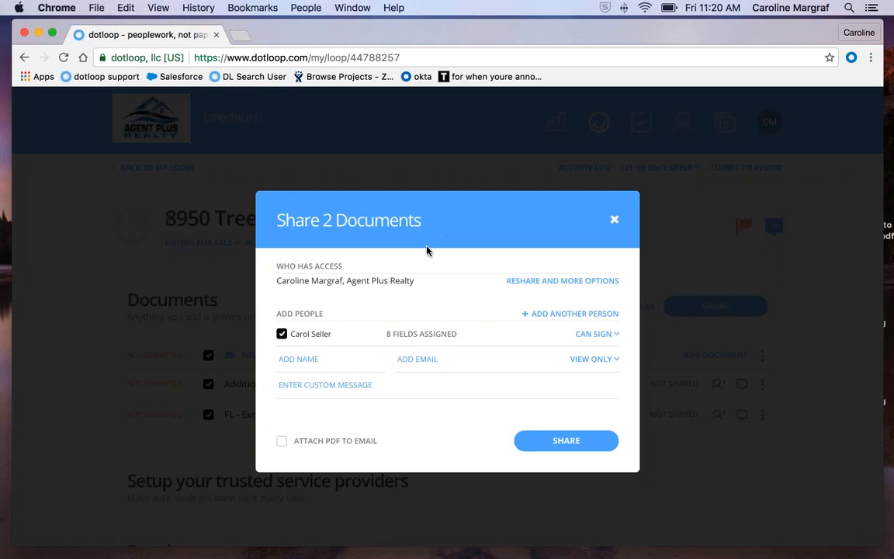
{"action": "mouse_move", "coordinate": [306, 335]}
{"action": "left_click_drag", "start_coordinate": [387, 334], "coordinate": [456, 335]}
{"action": "left_click", "coordinate": [456, 335]}
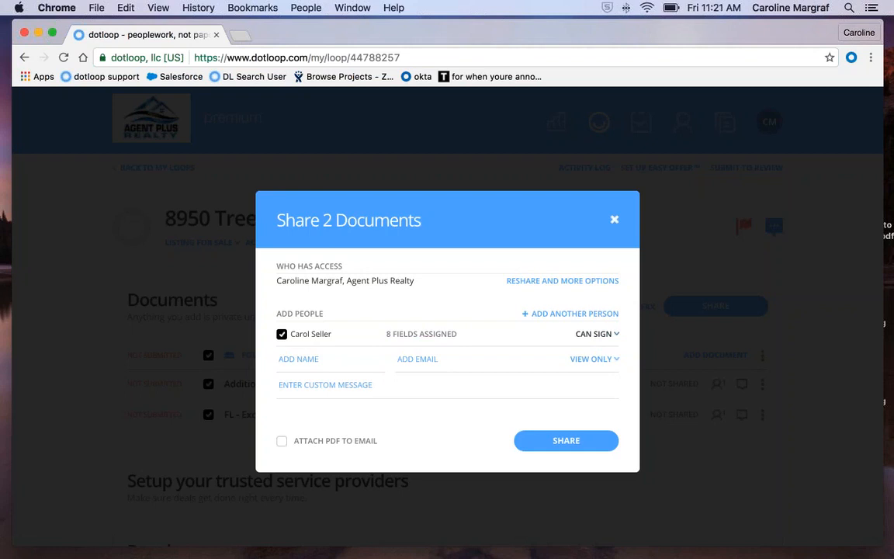
{"action": "left_click", "coordinate": [605, 337]}
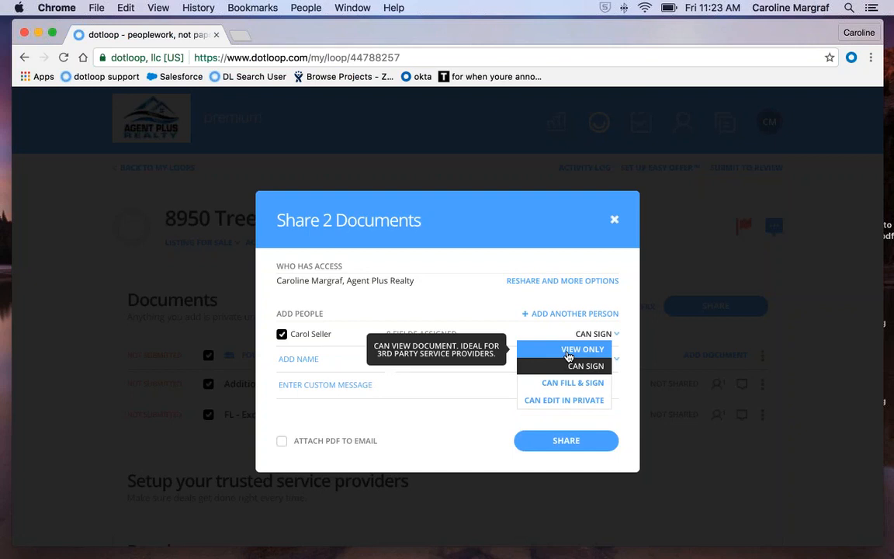
- Share with the note 'Thanks for taking care of this! Let me know if you have questions.' and the PDF attached
{"action": "left_click", "coordinate": [567, 351]}
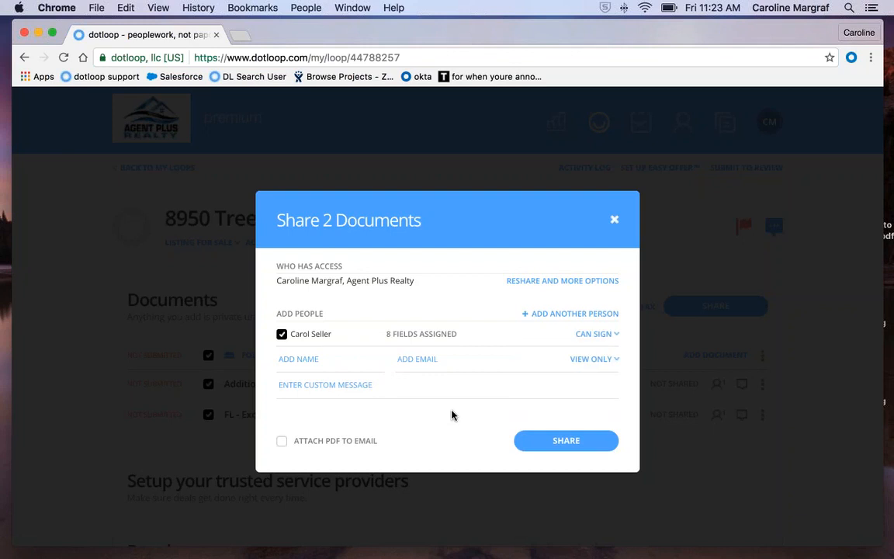
{"action": "left_click", "coordinate": [444, 389]}
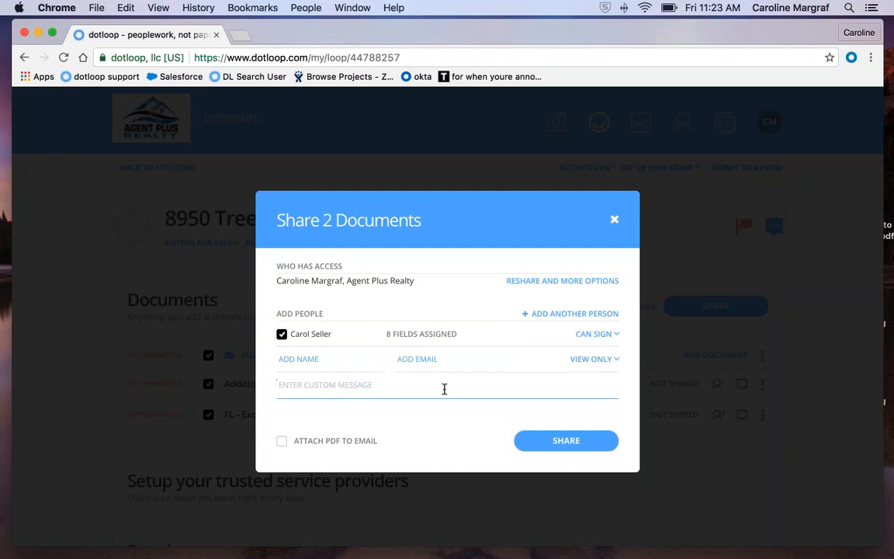
{"action": "type", "text": "Thanks for taking care of this! Let me know if you have questions."}
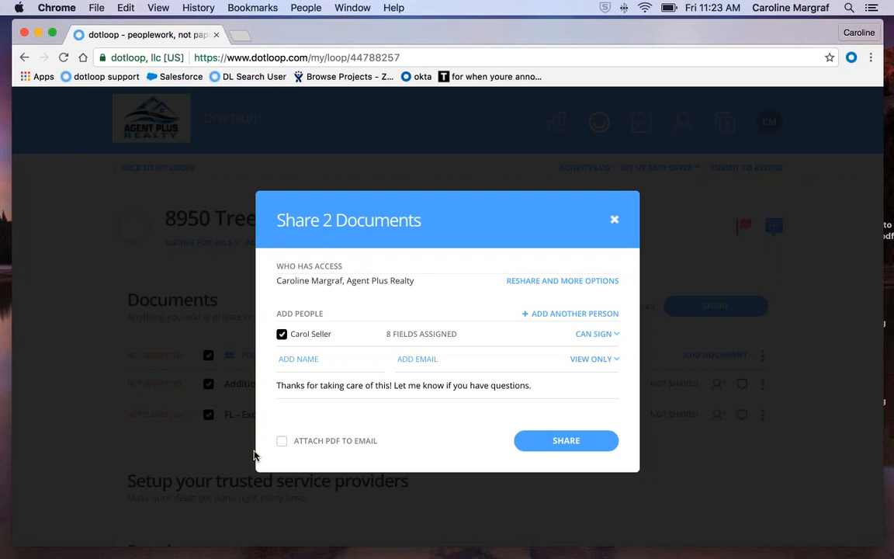
{"action": "left_click", "coordinate": [282, 442]}
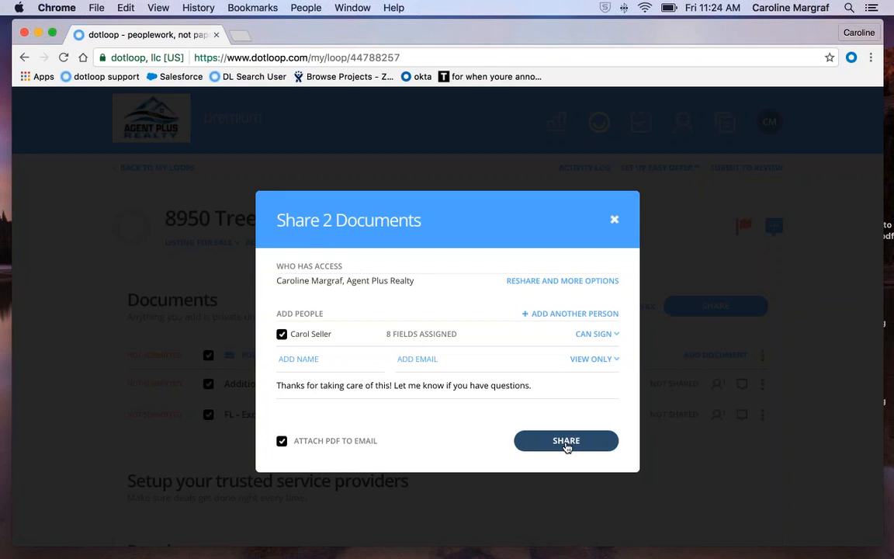
{"action": "left_click", "coordinate": [567, 444]}
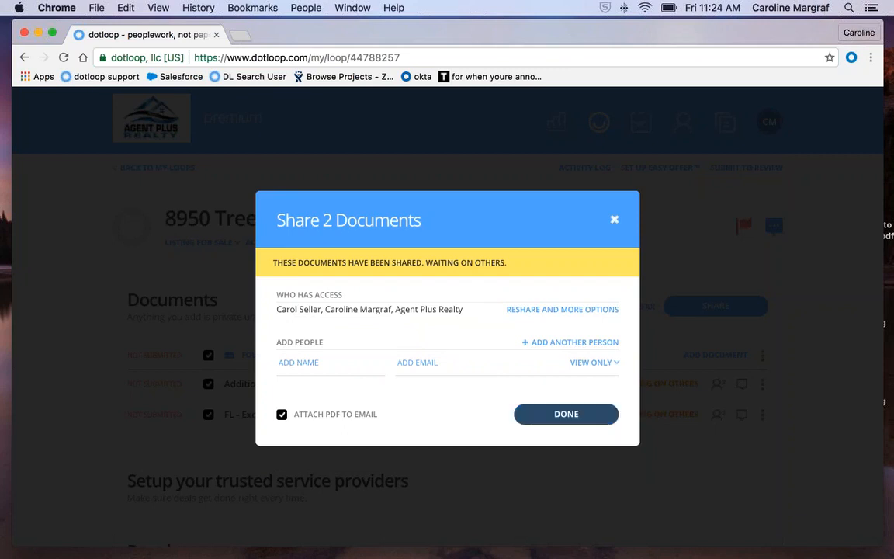
- Close the share confirmation and check both documents show Waiting On Others
{"action": "left_click", "coordinate": [566, 414]}
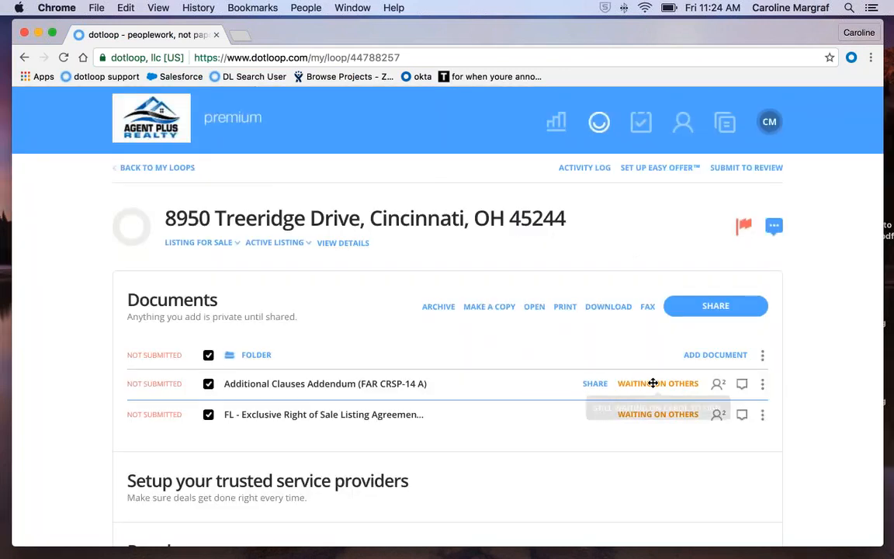
{"action": "mouse_move", "coordinate": [653, 384]}
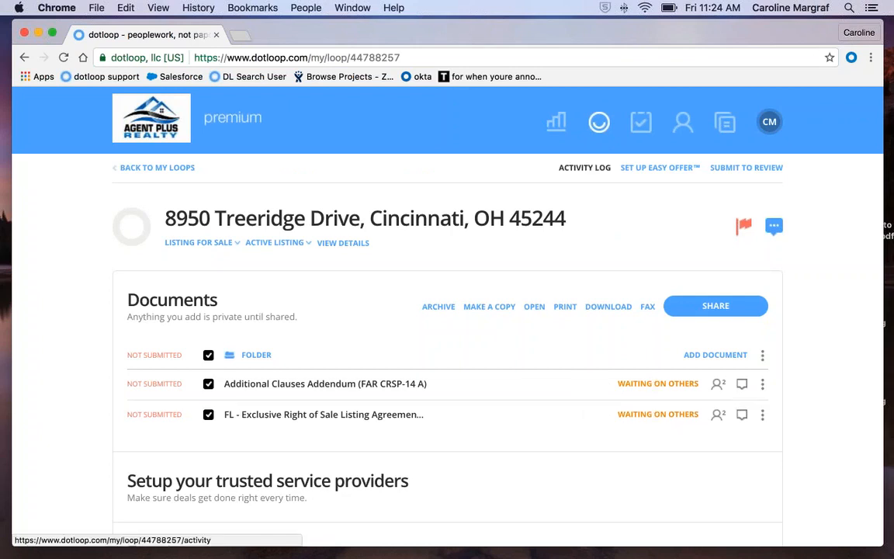
- Review the activity log's seller-invited, loop-created and document-viewed entries
{"action": "left_click", "coordinate": [585, 167]}
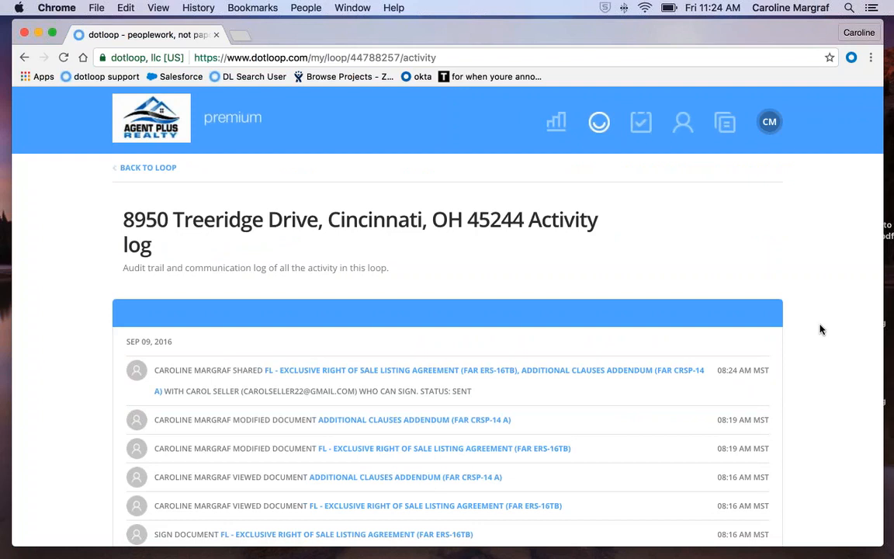
{"action": "scroll", "coordinate": [820, 329], "scroll_direction": "down", "scroll_amount": 2}
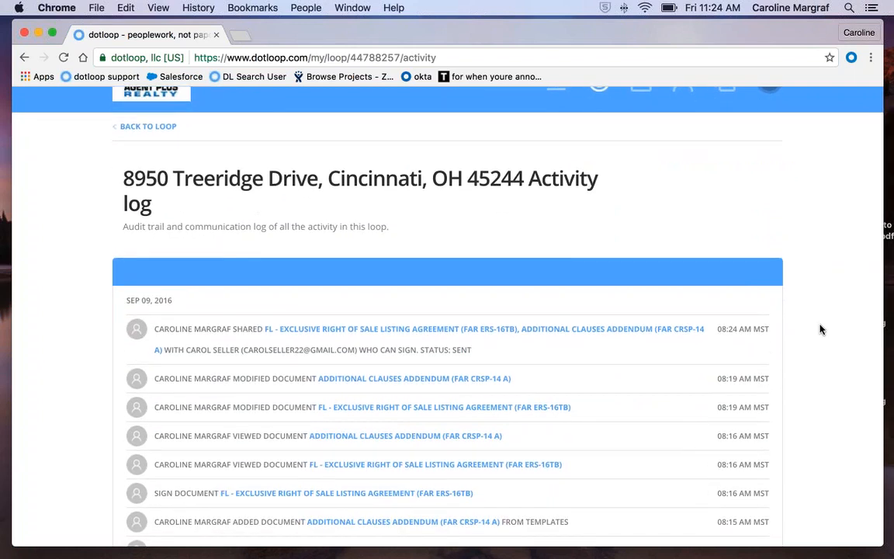
{"action": "scroll", "coordinate": [820, 330], "scroll_direction": "down", "scroll_amount": 6}
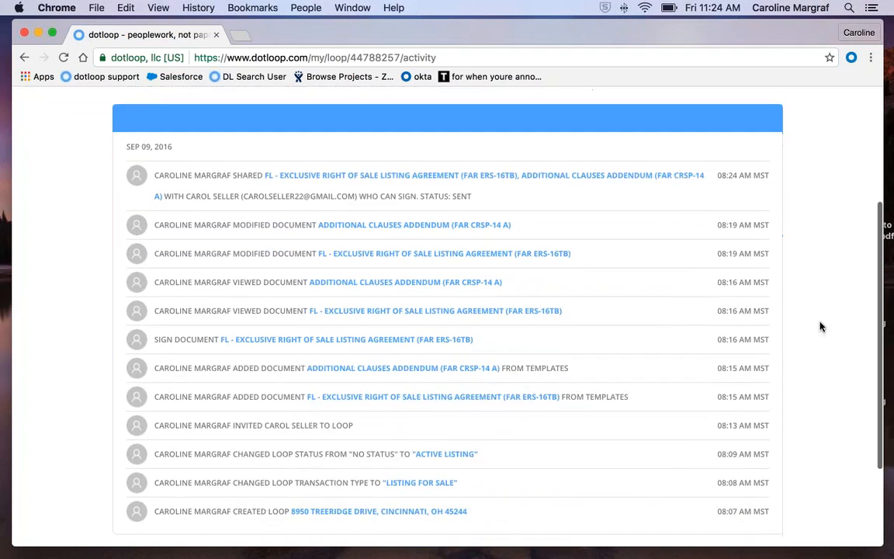
{"action": "triple_click", "coordinate": [241, 416]}
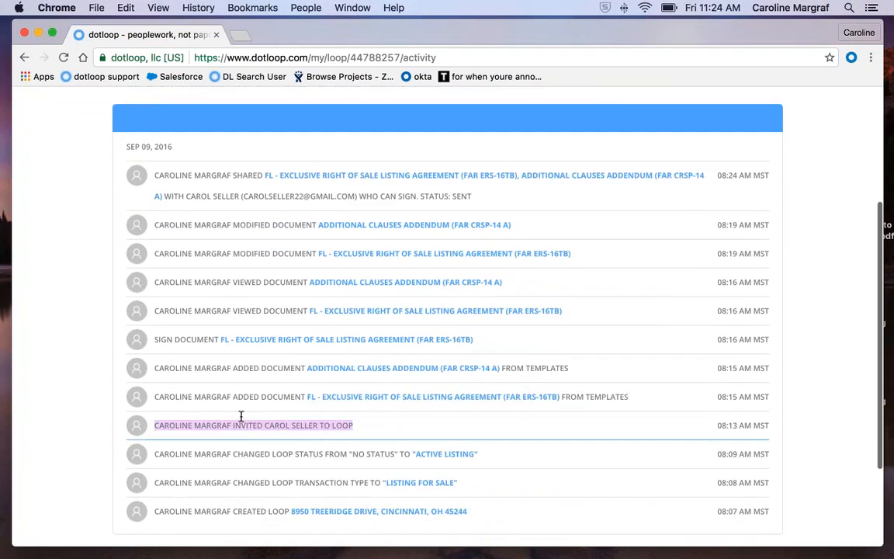
{"action": "left_click_drag", "start_coordinate": [216, 512], "coordinate": [278, 515]}
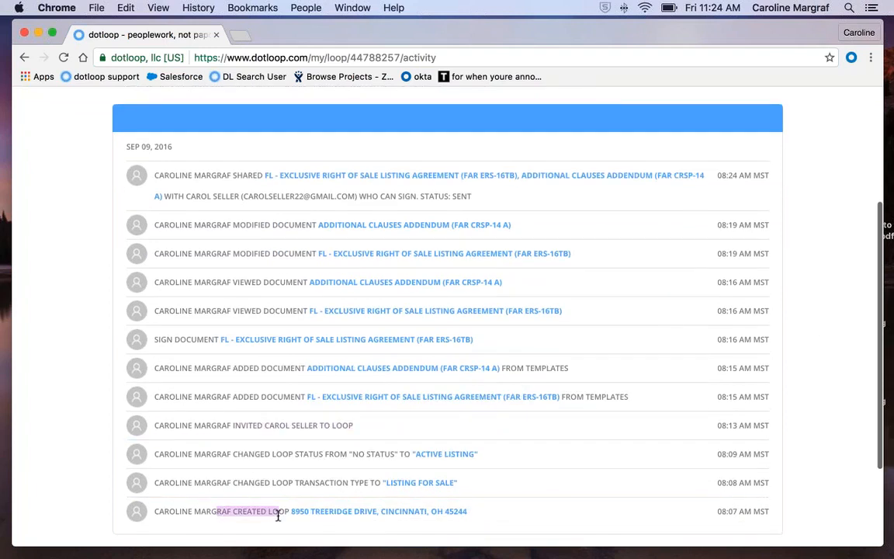
{"action": "left_click_drag", "start_coordinate": [206, 310], "coordinate": [563, 312]}
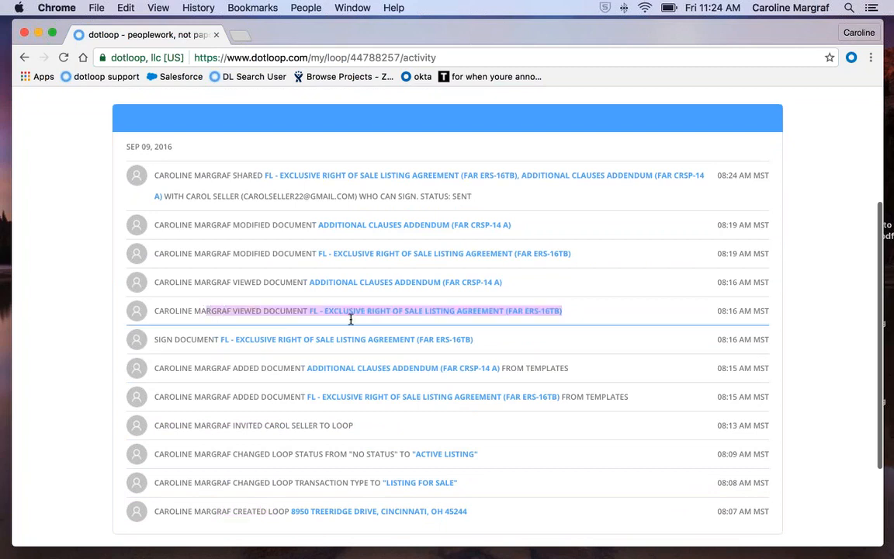
{"action": "left_click_drag", "start_coordinate": [351, 319], "coordinate": [228, 277]}
{"action": "left_click", "coordinate": [227, 233]}
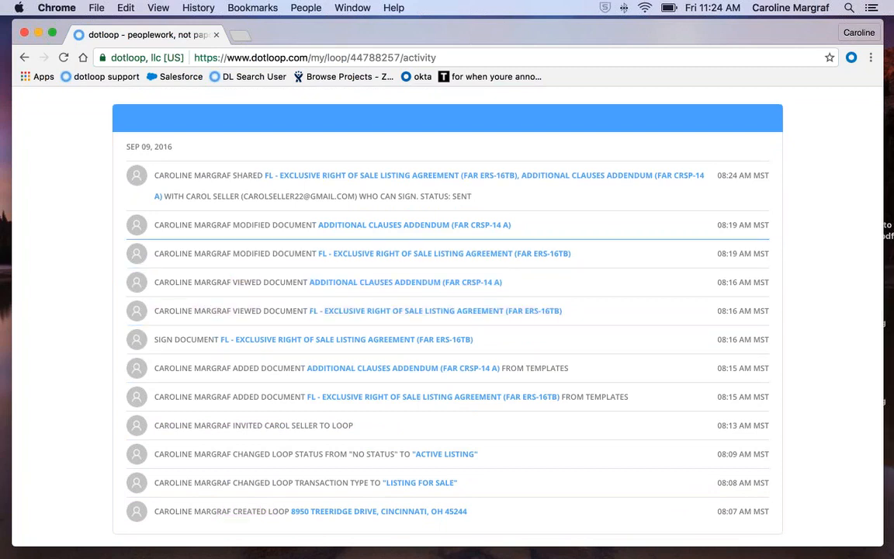
- Check the share entry: documents shared with the seller, Can Sign, status SENT
{"action": "scroll", "coordinate": [227, 233], "scroll_direction": "up", "scroll_amount": 2}
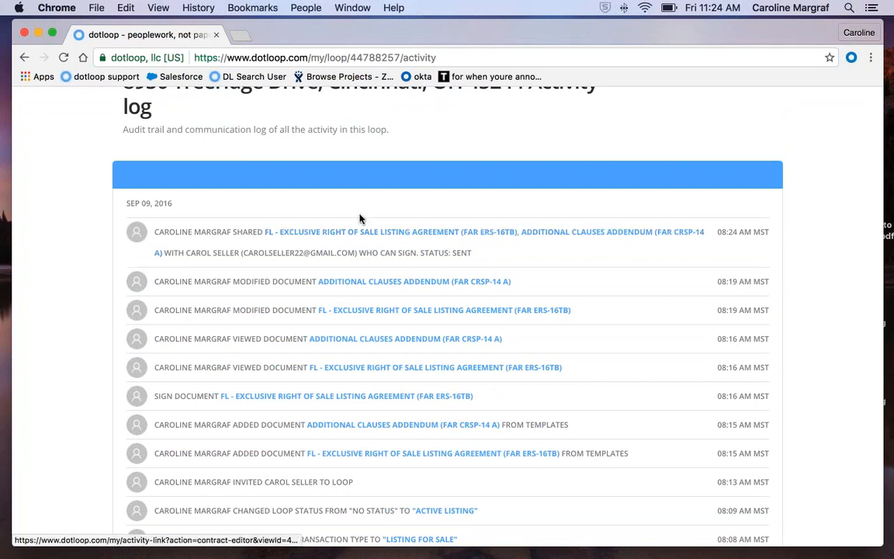
{"action": "triple_click", "coordinate": [186, 252]}
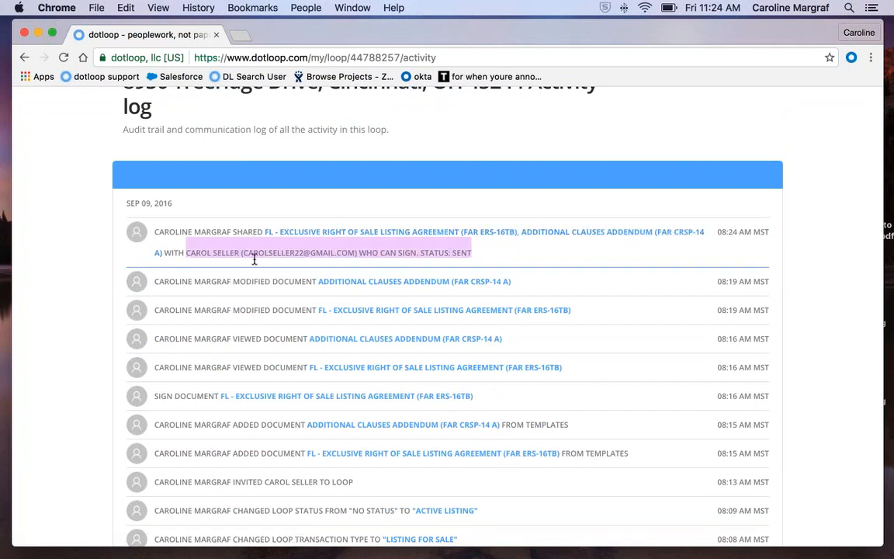
{"action": "left_click", "coordinate": [308, 258]}
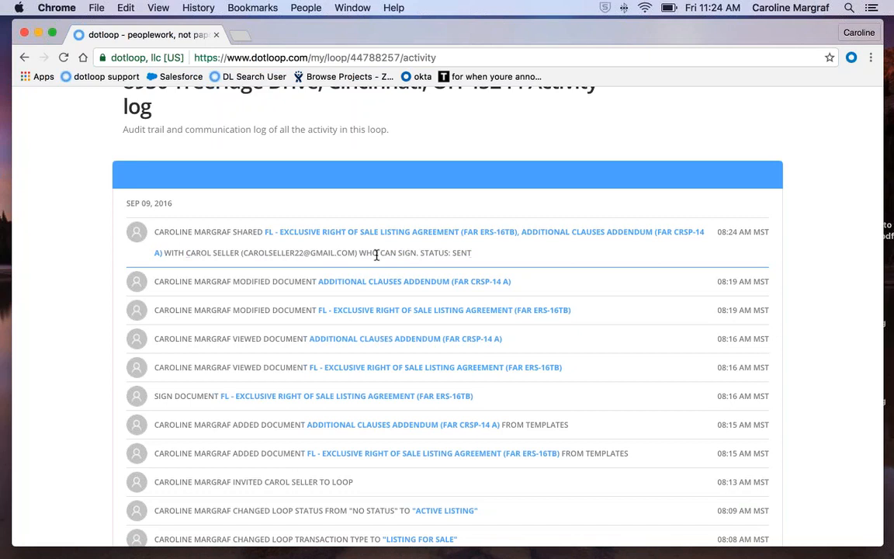
{"action": "left_click_drag", "start_coordinate": [379, 254], "coordinate": [419, 256]}
{"action": "left_click_drag", "start_coordinate": [487, 255], "coordinate": [420, 254]}
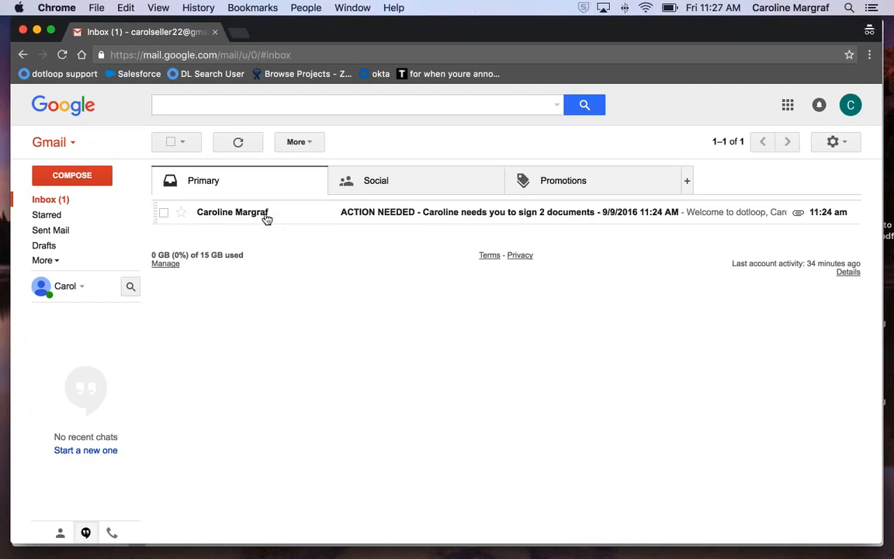
- Open dotloop's signing request email and note the agent's thank-you line
{"action": "left_click", "coordinate": [373, 216]}
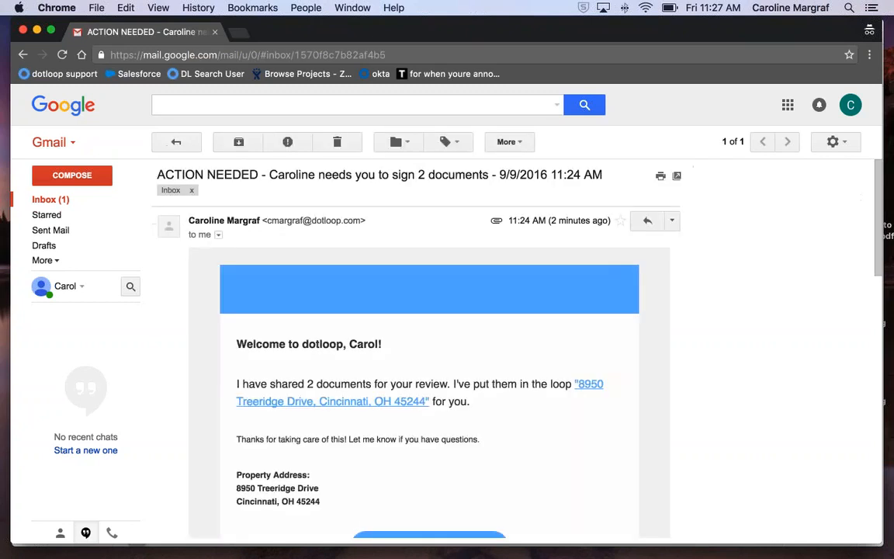
{"action": "scroll", "coordinate": [635, 464], "scroll_direction": "down", "scroll_amount": 1}
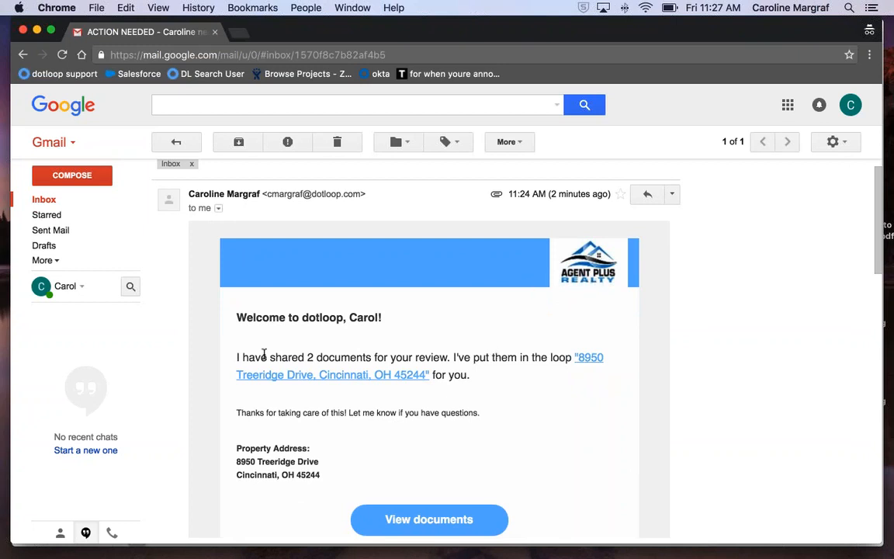
{"action": "scroll", "coordinate": [586, 400], "scroll_direction": "down", "scroll_amount": 2}
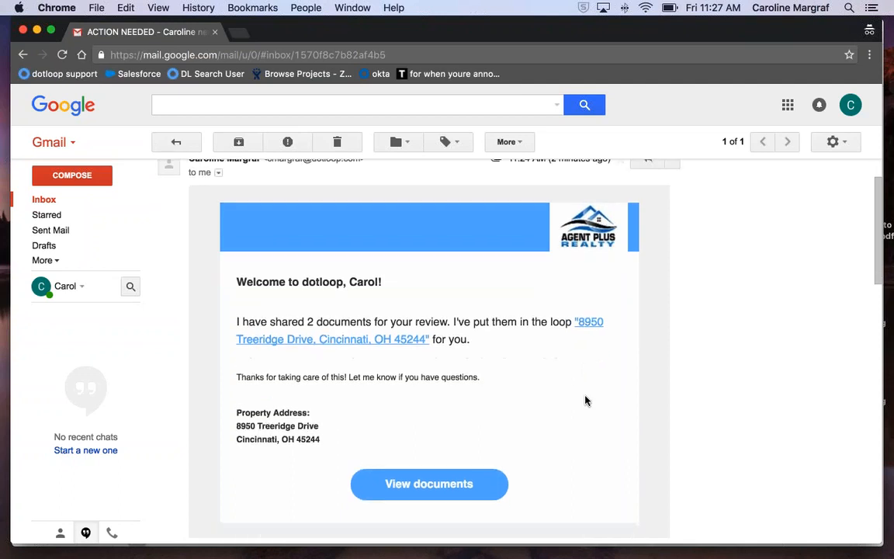
{"action": "left_click_drag", "start_coordinate": [485, 378], "coordinate": [296, 367]}
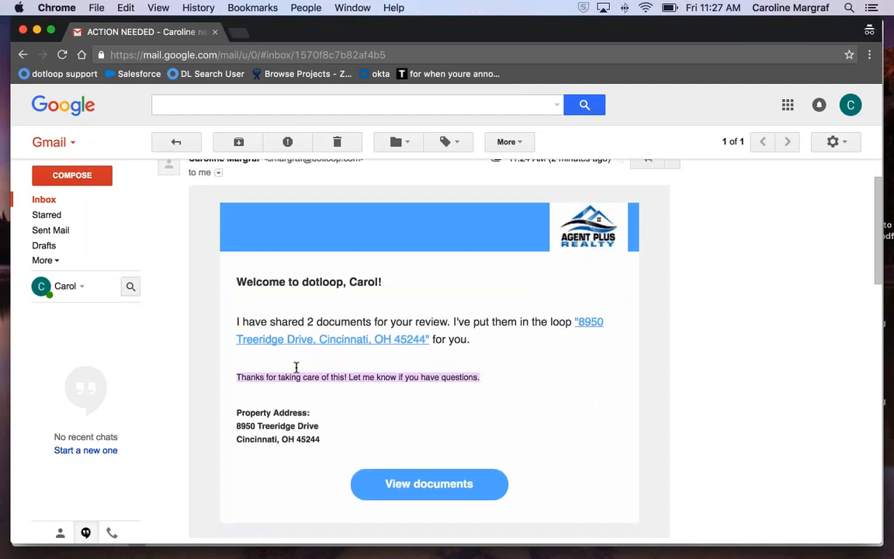
{"action": "left_click", "coordinate": [295, 368]}
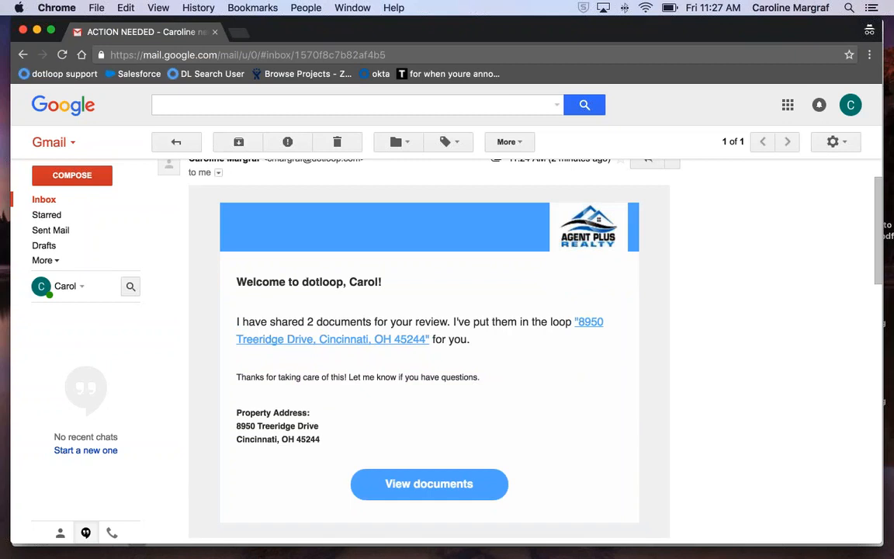
- Read through the rest of the email, including dotloop's contact number, and return to the top
{"action": "scroll", "coordinate": [273, 480], "scroll_direction": "down", "scroll_amount": 3}
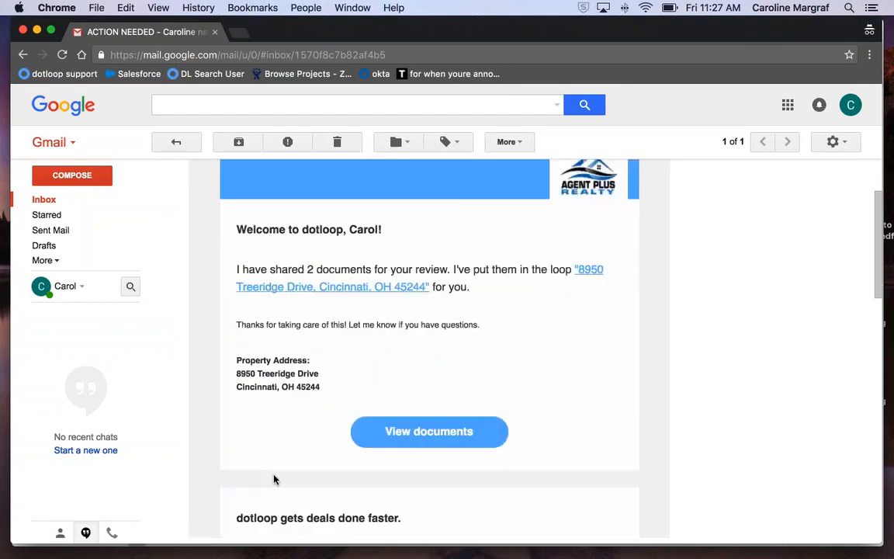
{"action": "scroll", "coordinate": [390, 463], "scroll_direction": "down", "scroll_amount": 5}
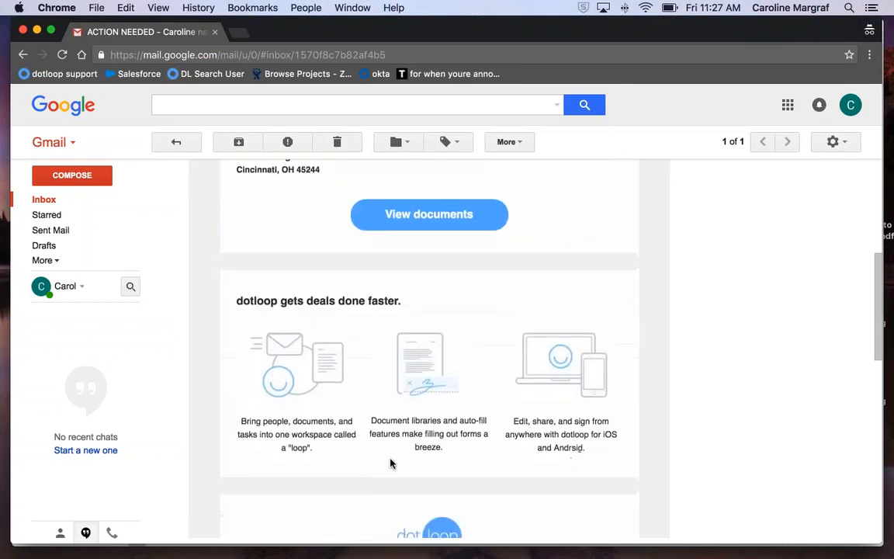
{"action": "scroll", "coordinate": [390, 464], "scroll_direction": "down", "scroll_amount": 3}
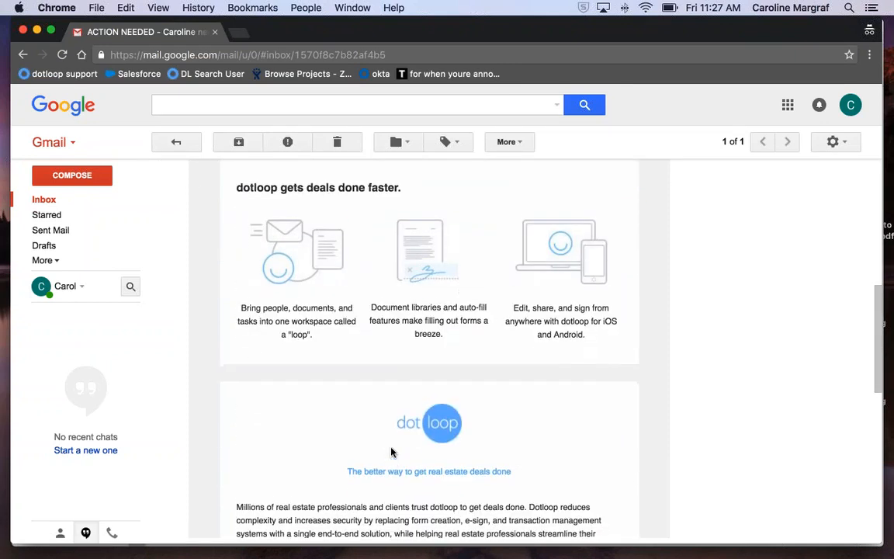
{"action": "scroll", "coordinate": [392, 454], "scroll_direction": "down", "scroll_amount": 2}
{"action": "scroll", "coordinate": [392, 452], "scroll_direction": "down", "scroll_amount": 4}
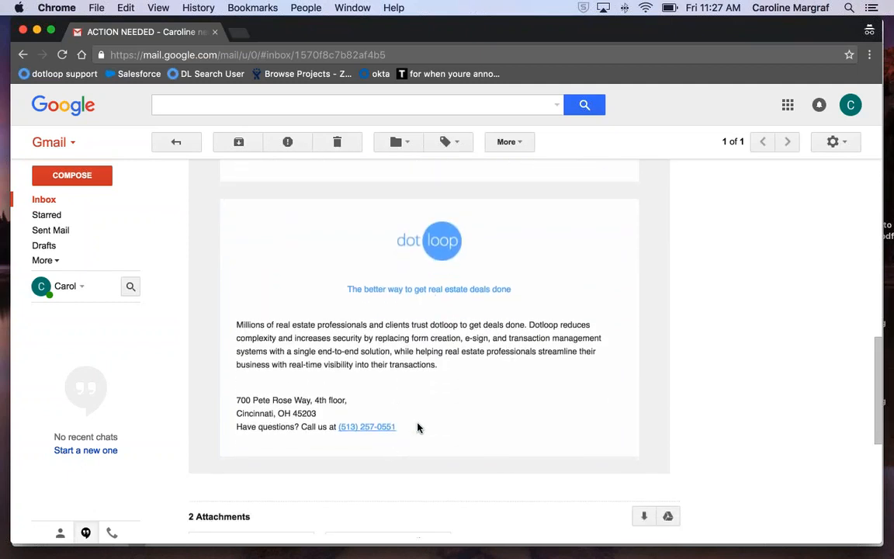
{"action": "left_click_drag", "start_coordinate": [416, 429], "coordinate": [389, 416]}
{"action": "left_click", "coordinate": [418, 424]}
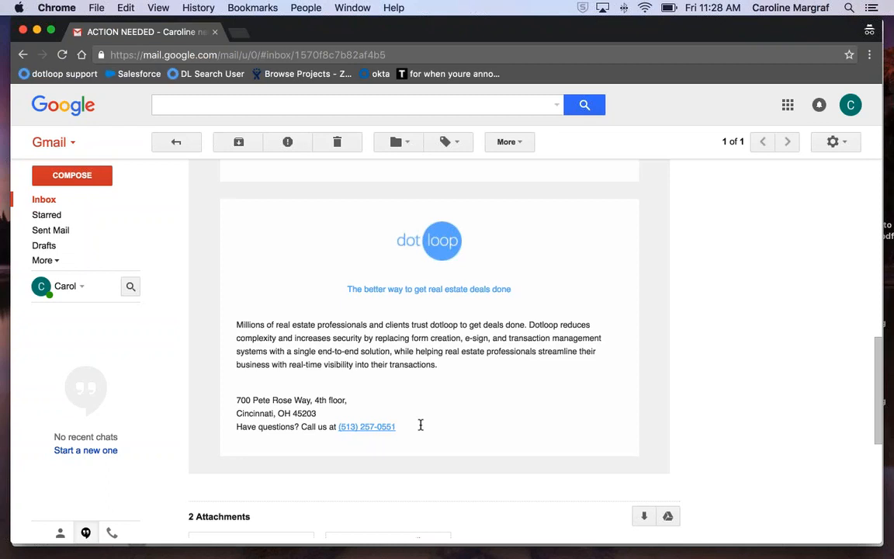
{"action": "scroll", "coordinate": [421, 425], "scroll_direction": "down", "scroll_amount": 2}
{"action": "scroll", "coordinate": [421, 424], "scroll_direction": "up", "scroll_amount": 5}
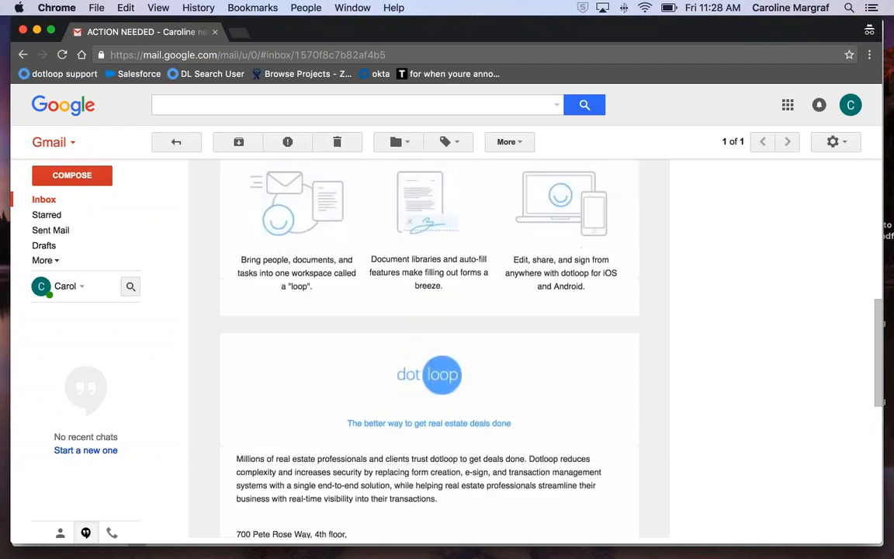
{"action": "scroll", "coordinate": [420, 425], "scroll_direction": "up", "scroll_amount": 2}
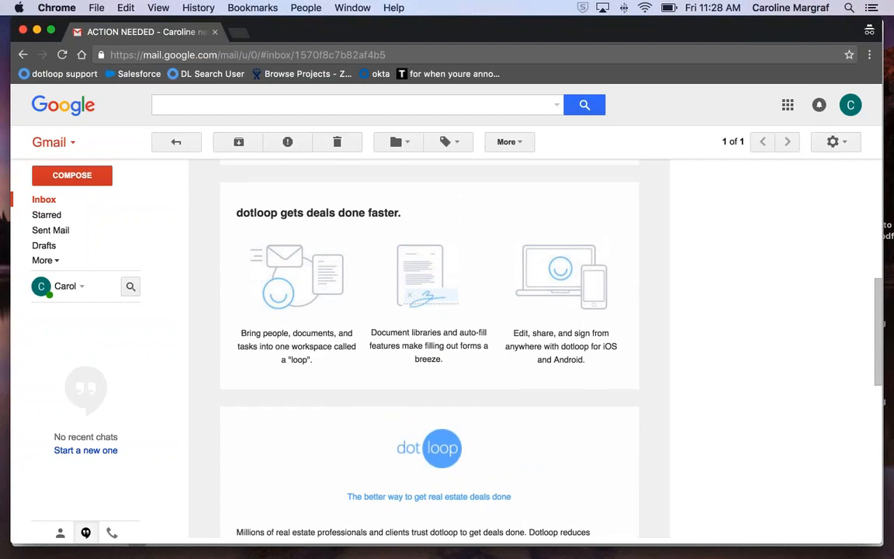
{"action": "scroll", "coordinate": [430, 349], "scroll_direction": "down", "scroll_amount": 2}
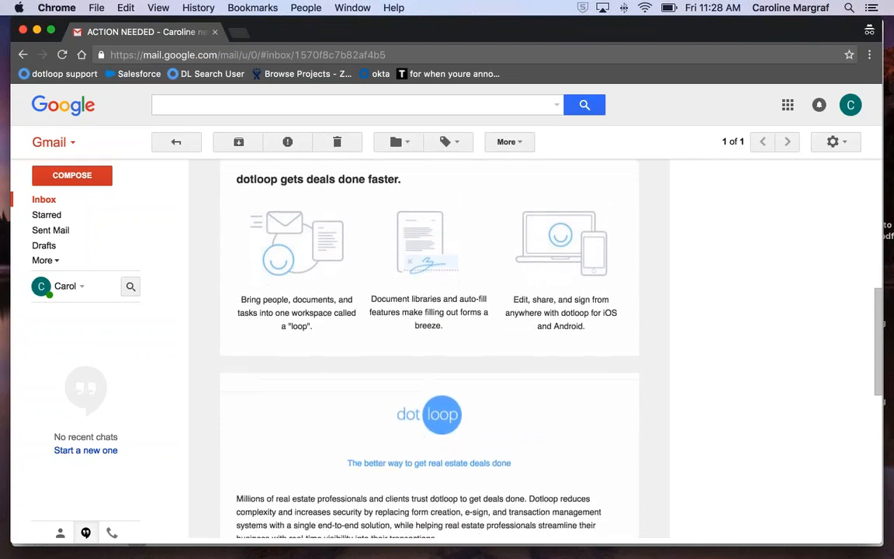
{"action": "scroll", "coordinate": [454, 457], "scroll_direction": "down", "scroll_amount": 5}
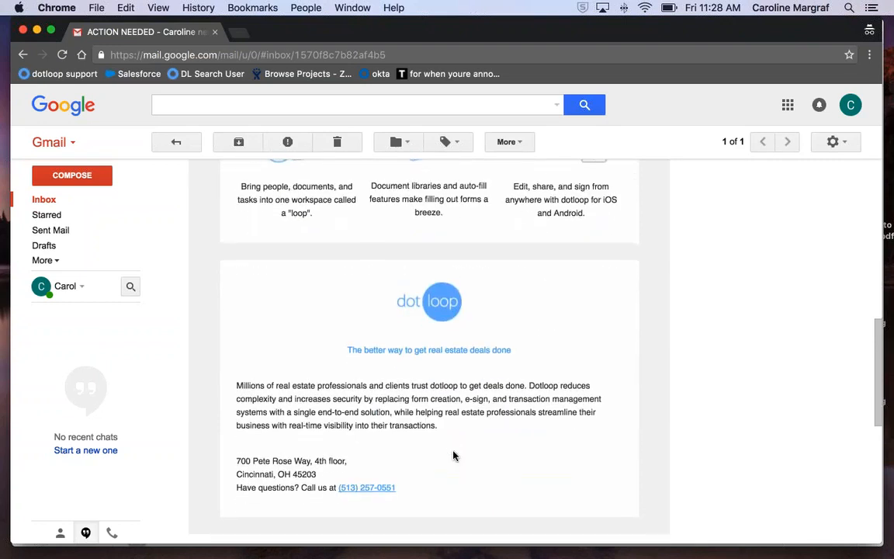
{"action": "scroll", "coordinate": [454, 457], "scroll_direction": "down", "scroll_amount": 3}
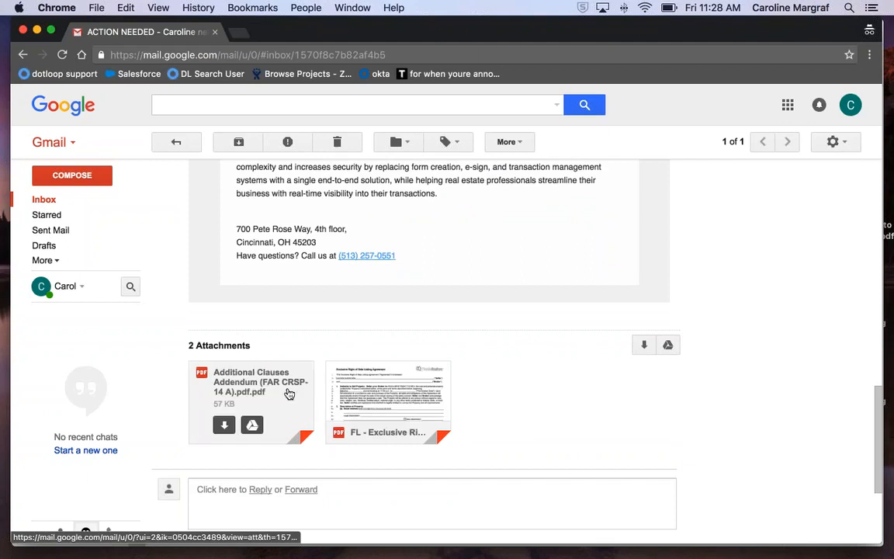
{"action": "mouse_move", "coordinate": [270, 395]}
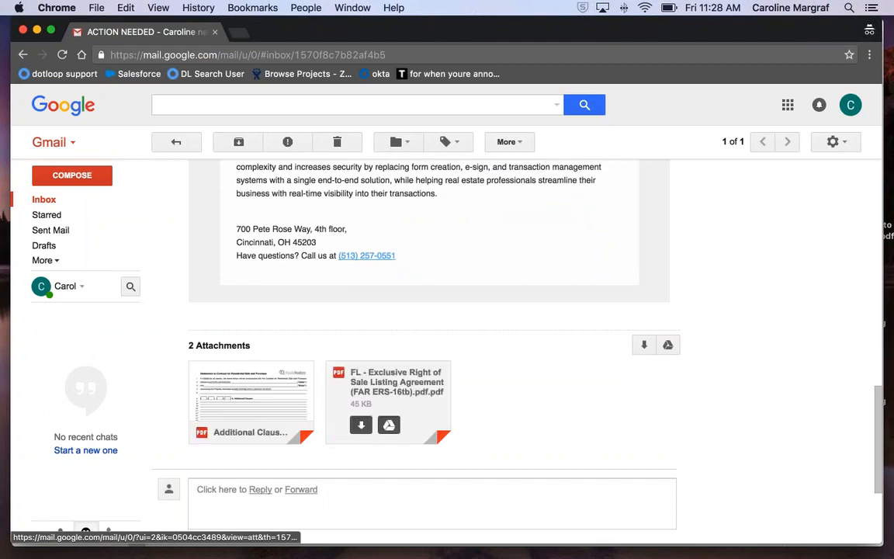
{"action": "scroll", "coordinate": [483, 393], "scroll_direction": "up", "scroll_amount": 5}
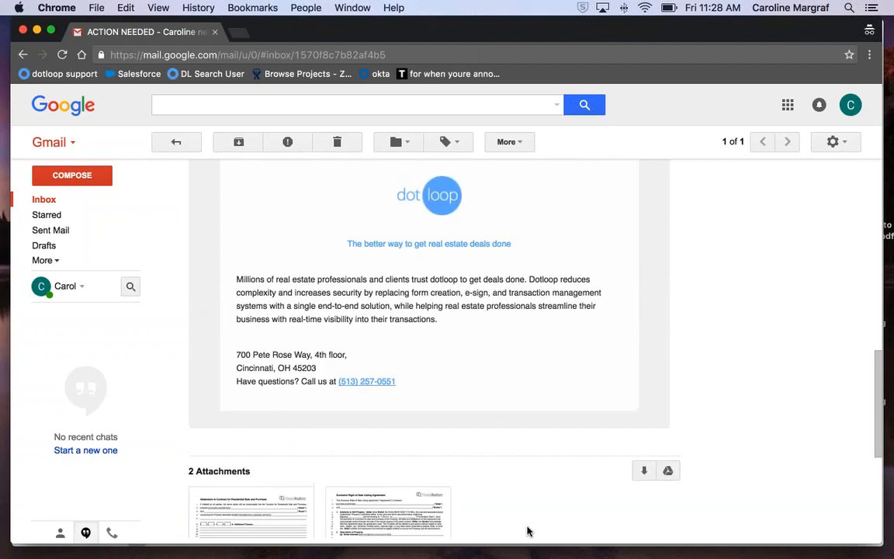
{"action": "scroll", "coordinate": [566, 422], "scroll_direction": "up", "scroll_amount": 10}
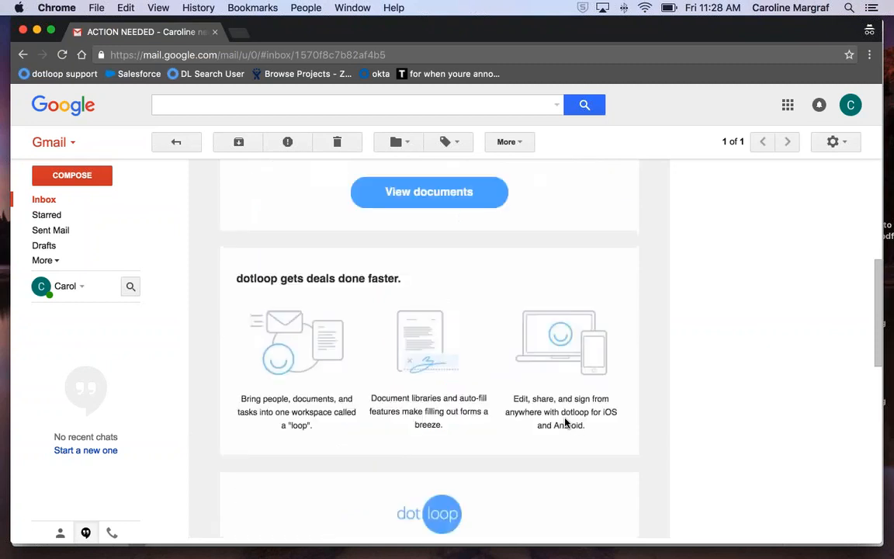
{"action": "scroll", "coordinate": [566, 422], "scroll_direction": "up", "scroll_amount": 1}
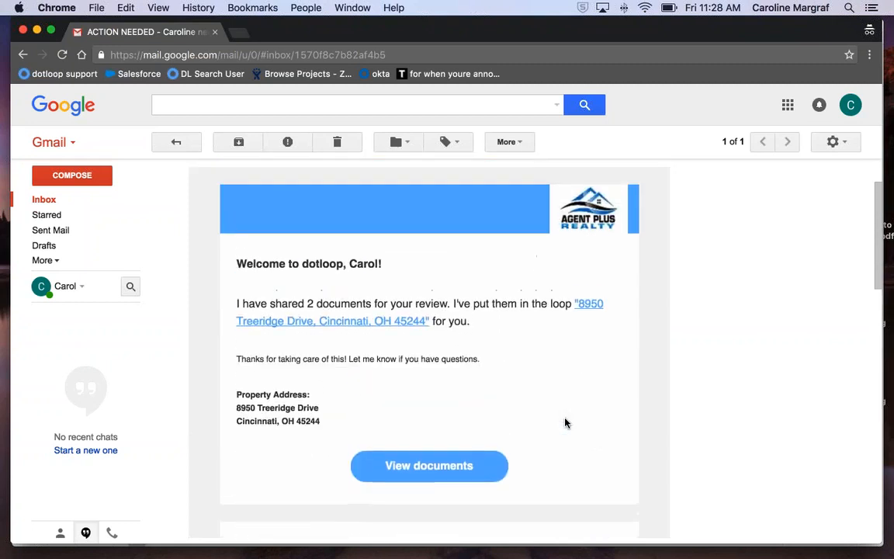
- Open the shared documents, scroll through the listing agreement, and begin signing it
{"action": "left_click", "coordinate": [436, 466]}
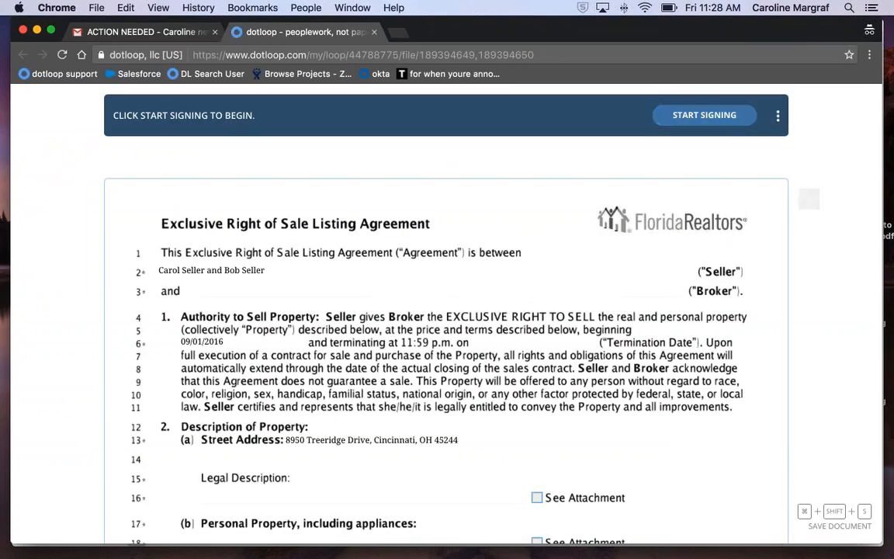
{"action": "scroll", "coordinate": [440, 473], "scroll_direction": "down", "scroll_amount": 2}
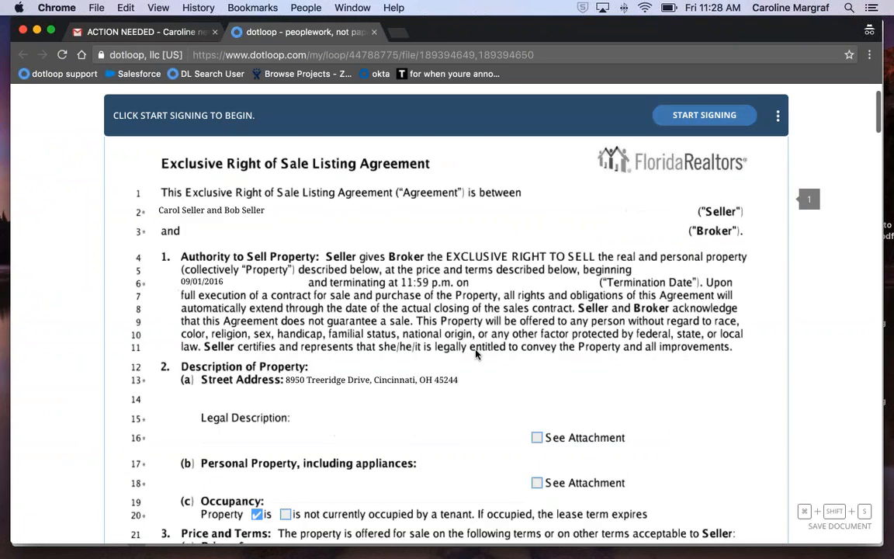
{"action": "scroll", "coordinate": [475, 351], "scroll_direction": "down", "scroll_amount": 5}
{"action": "scroll", "coordinate": [475, 351], "scroll_direction": "down", "scroll_amount": 15}
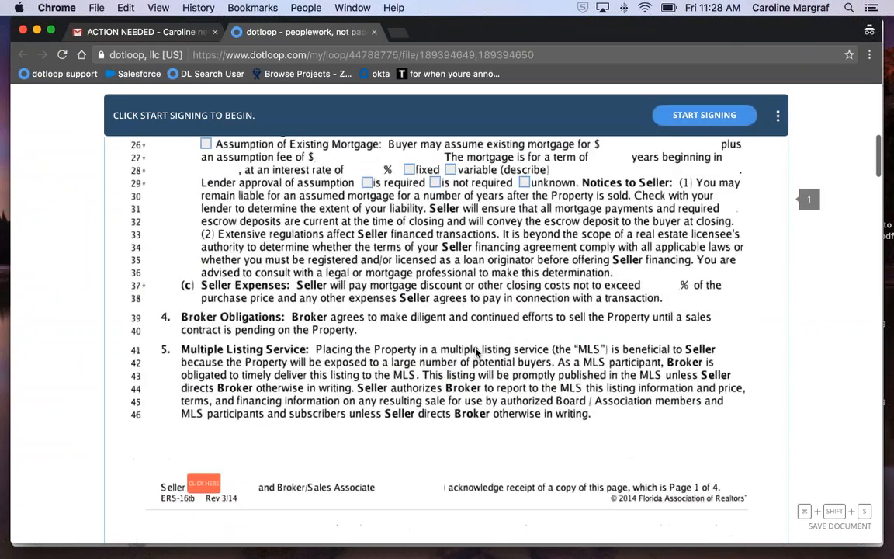
{"action": "scroll", "coordinate": [477, 351], "scroll_direction": "down", "scroll_amount": 3}
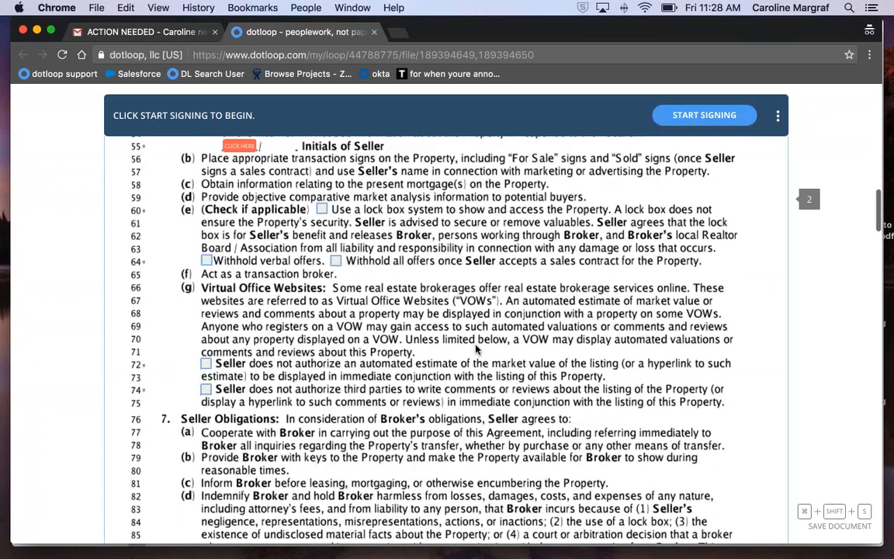
{"action": "scroll", "coordinate": [467, 374], "scroll_direction": "down", "scroll_amount": 6}
{"action": "scroll", "coordinate": [467, 374], "scroll_direction": "up", "scroll_amount": 20}
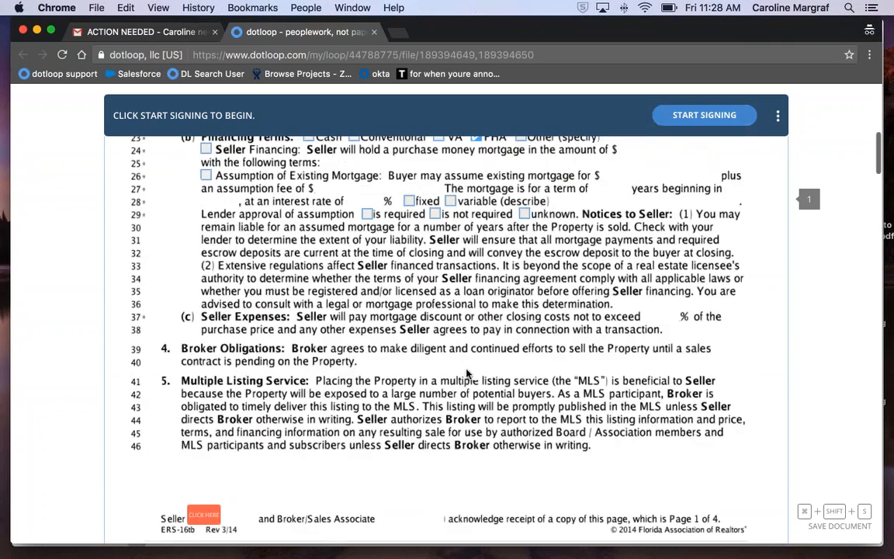
{"action": "scroll", "coordinate": [467, 375], "scroll_direction": "up", "scroll_amount": 2}
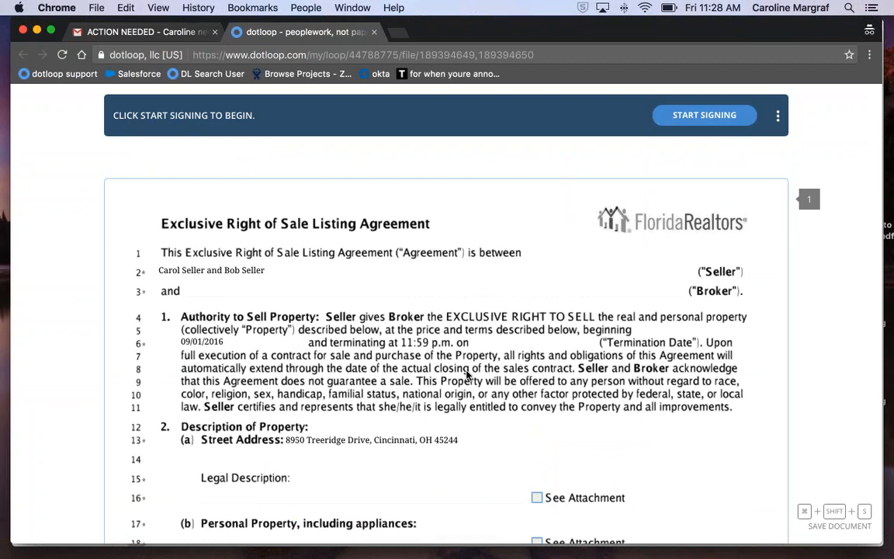
{"action": "left_click", "coordinate": [705, 115]}
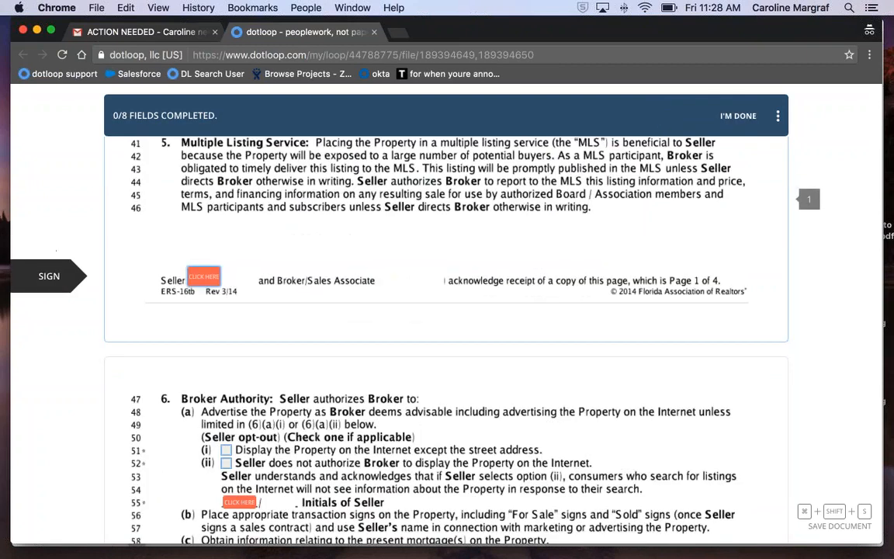
- From the first Seller field, add the seller's middle name and initial, then choose drawing the signature
{"action": "left_click", "coordinate": [204, 279]}
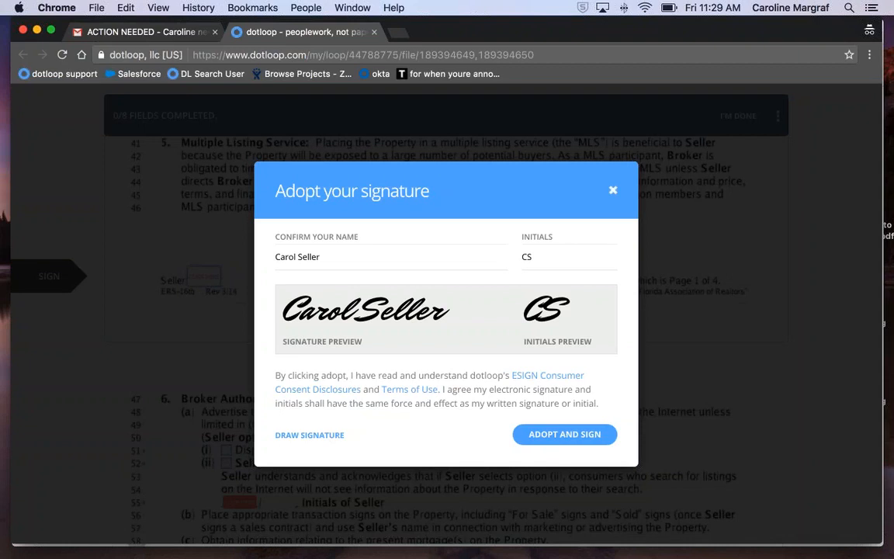
{"action": "left_click", "coordinate": [299, 257]}
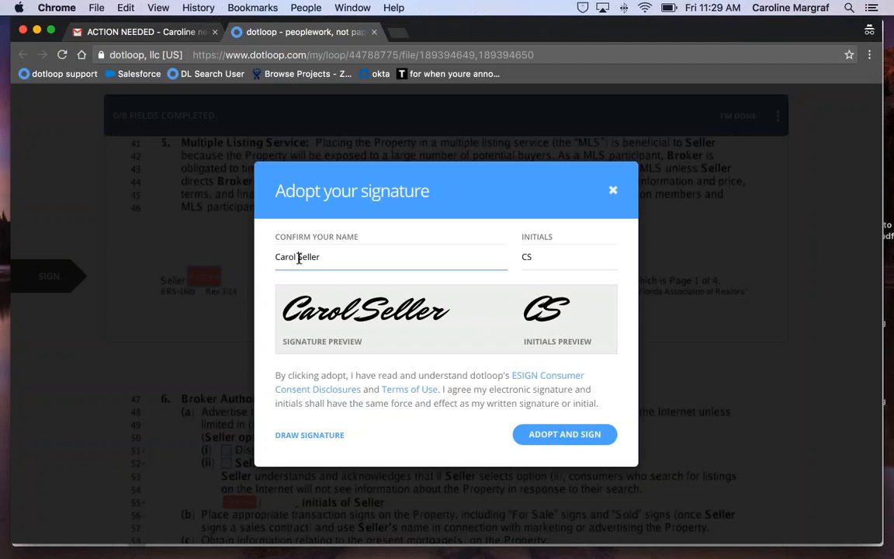
{"action": "type", "text": "Elizabeth"}
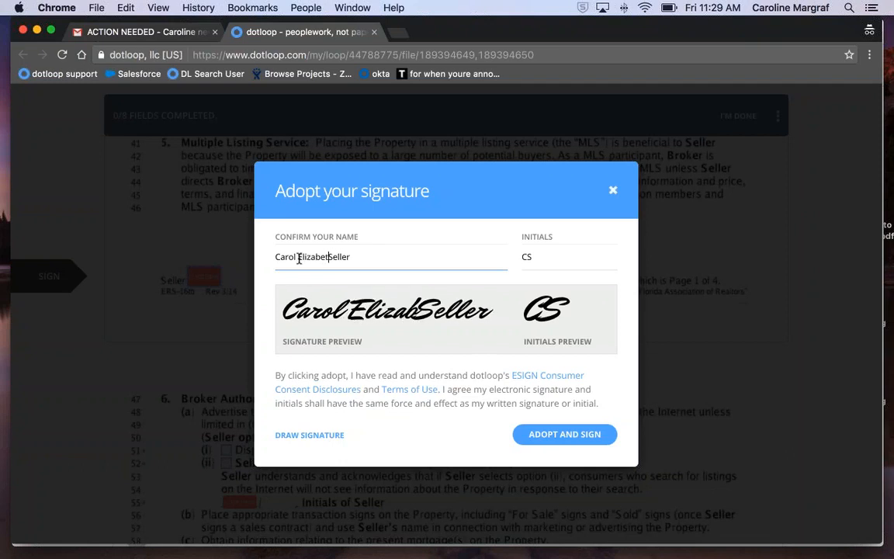
{"action": "left_click", "coordinate": [526, 257]}
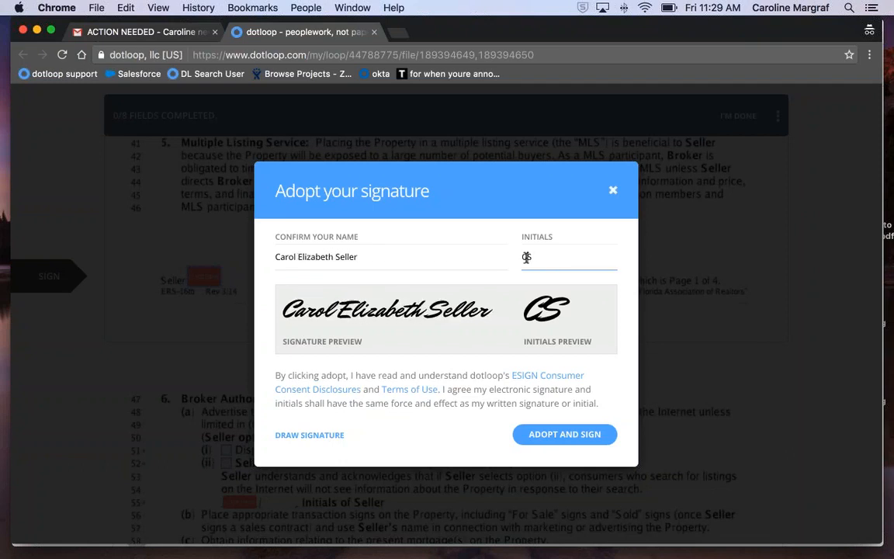
{"action": "type", "text": "E"}
{"action": "left_click", "coordinate": [420, 260]}
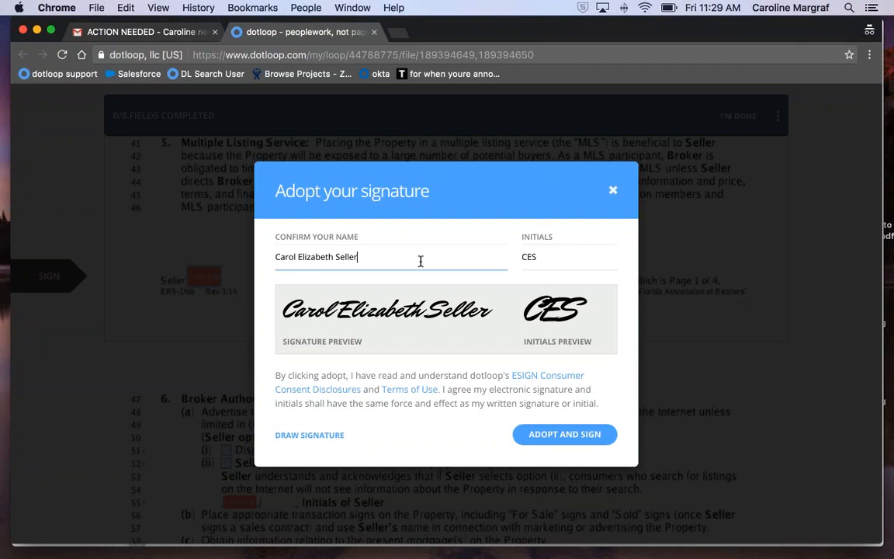
{"action": "left_click", "coordinate": [310, 435]}
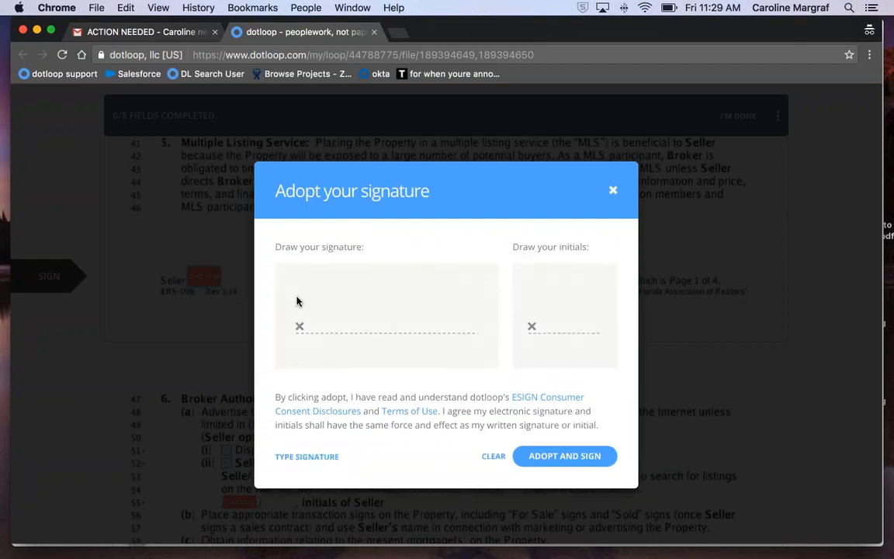
- Hand-draw the signature and the initials in the two drawing boxes
{"action": "mouse_move", "coordinate": [293, 279]}
{"action": "left_mouse_down"}
{"action": "mouse_move", "coordinate": [300, 325]}
{"action": "mouse_move", "coordinate": [321, 308]}
{"action": "mouse_move", "coordinate": [315, 301]}
{"action": "mouse_move", "coordinate": [364, 317]}
{"action": "mouse_move", "coordinate": [367, 331]}
{"action": "mouse_move", "coordinate": [389, 297]}
{"action": "left_mouse_up"}
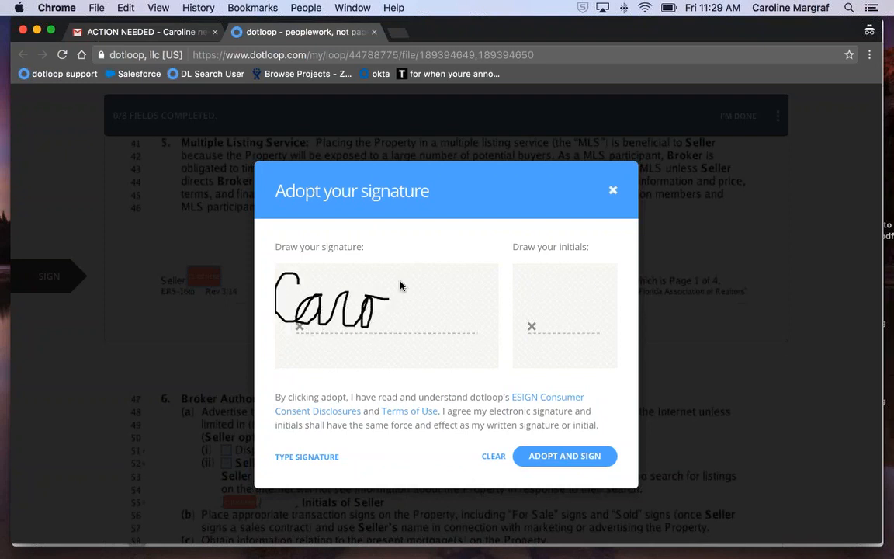
{"action": "mouse_move", "coordinate": [420, 276]}
{"action": "left_mouse_down"}
{"action": "mouse_move", "coordinate": [404, 325]}
{"action": "mouse_move", "coordinate": [409, 303]}
{"action": "mouse_move", "coordinate": [444, 308]}
{"action": "mouse_move", "coordinate": [448, 326]}
{"action": "mouse_move", "coordinate": [451, 301]}
{"action": "mouse_move", "coordinate": [463, 328]}
{"action": "mouse_move", "coordinate": [466, 283]}
{"action": "mouse_move", "coordinate": [470, 329]}
{"action": "mouse_move", "coordinate": [487, 314]}
{"action": "mouse_move", "coordinate": [503, 326]}
{"action": "left_mouse_up"}
{"action": "mouse_move", "coordinate": [541, 291]}
{"action": "left_mouse_down"}
{"action": "mouse_move", "coordinate": [544, 324]}
{"action": "mouse_move", "coordinate": [581, 325]}
{"action": "mouse_move", "coordinate": [566, 312]}
{"action": "left_mouse_up"}
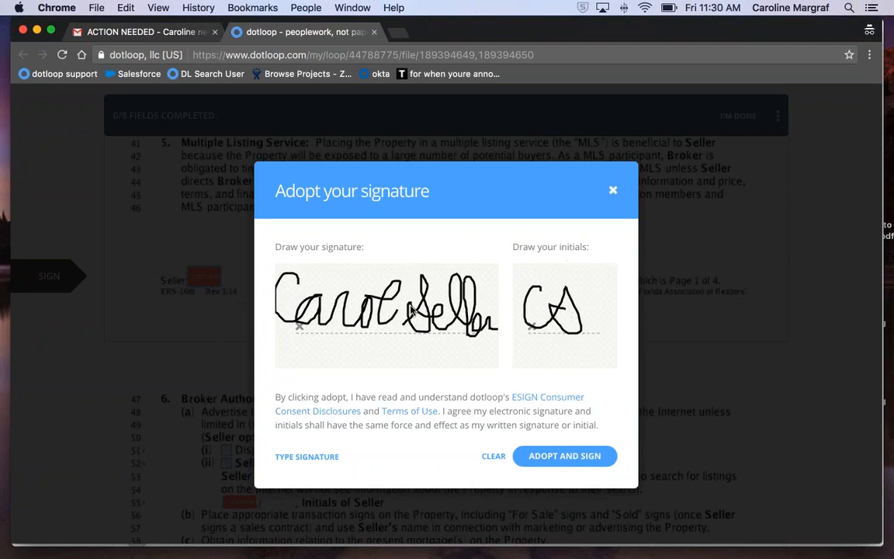
- Adopt the typed signature, sign the first Seller field and initial four more, including line 144
{"action": "left_click", "coordinate": [312, 457]}
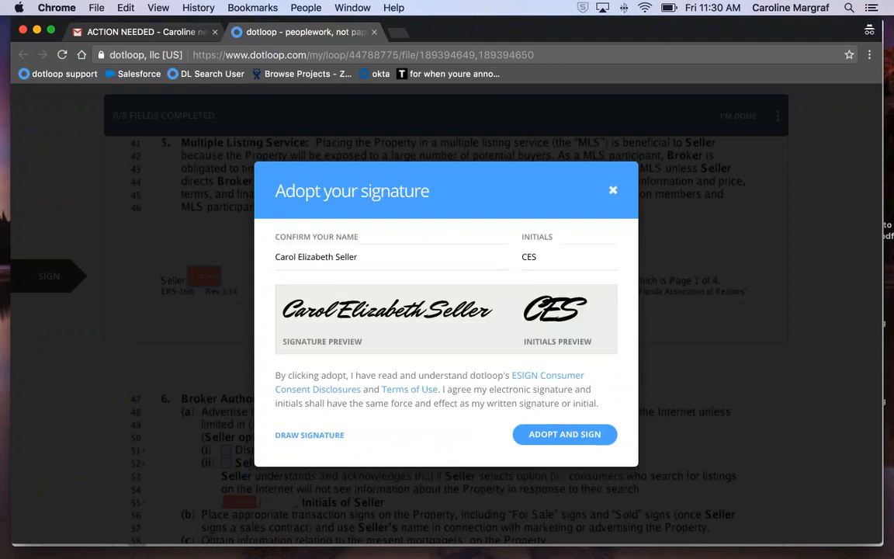
{"action": "left_click", "coordinate": [577, 433]}
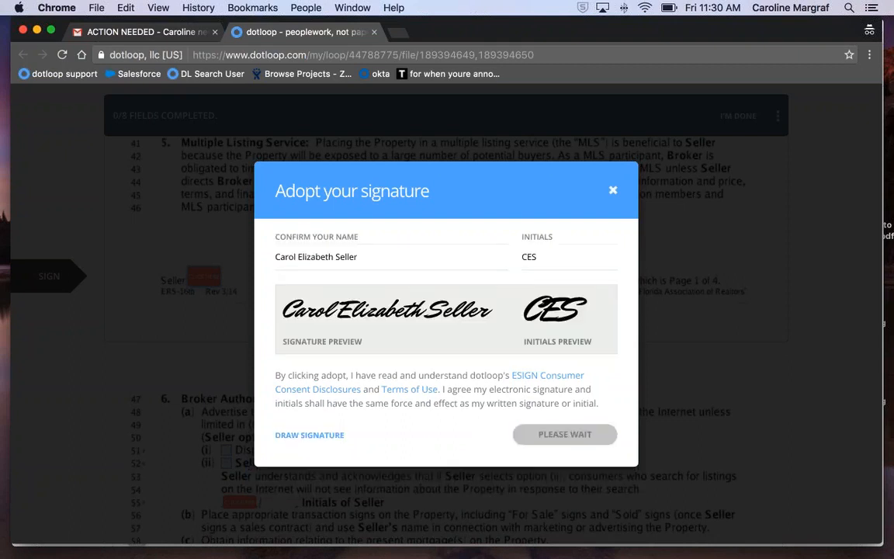
{"action": "left_click", "coordinate": [240, 273]}
{"action": "left_click", "coordinate": [203, 276]}
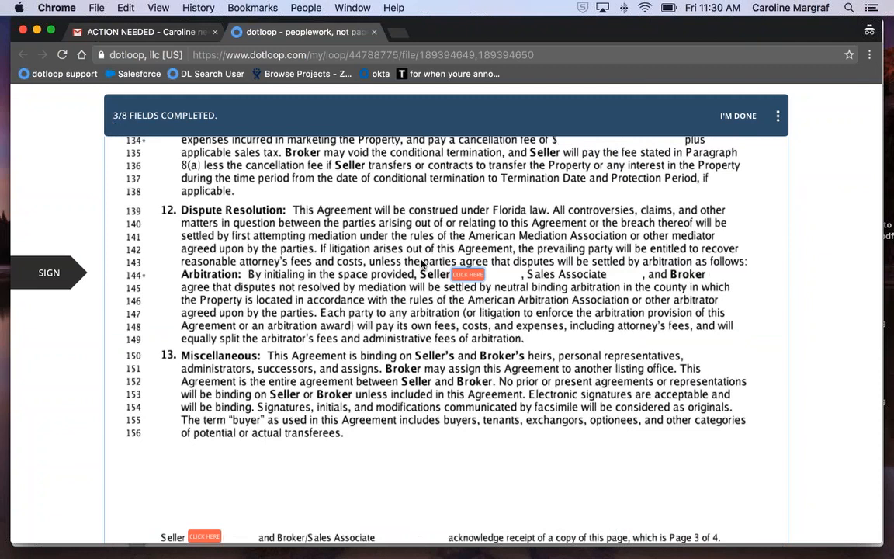
{"action": "left_click", "coordinate": [468, 274]}
{"action": "left_click", "coordinate": [204, 275]}
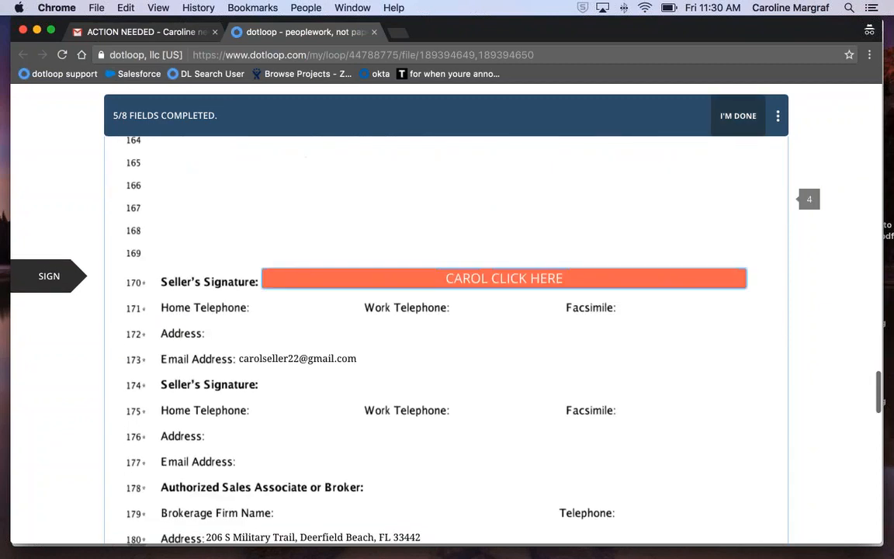
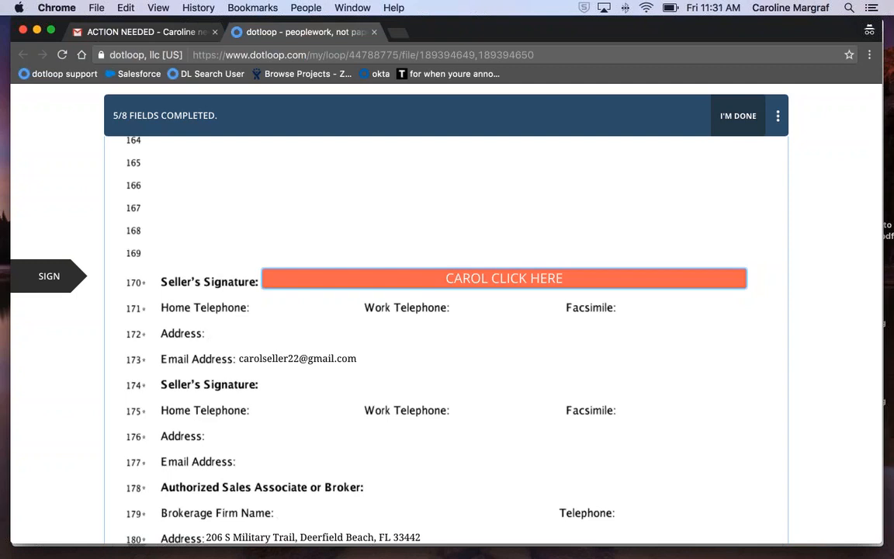
- Sign the seller's signature line, fill the remaining initials and finish signing to send the documents back
{"action": "left_click", "coordinate": [373, 278]}
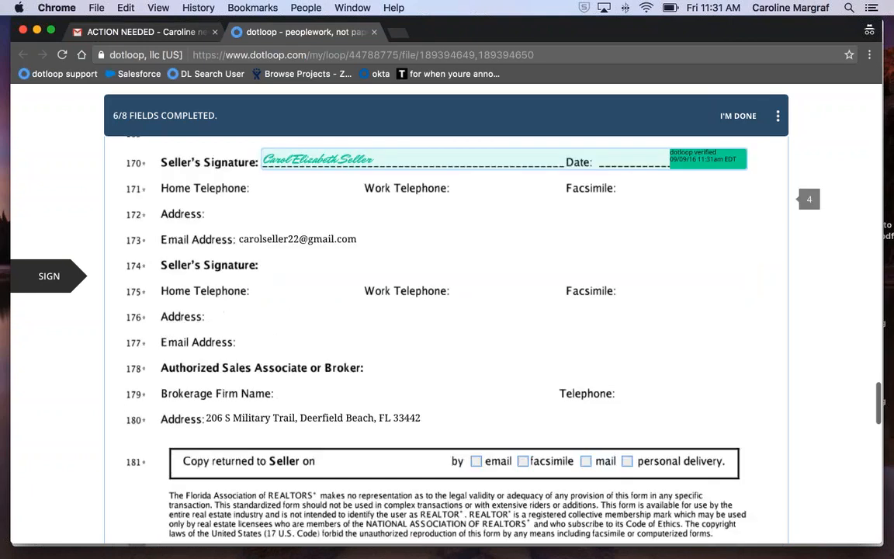
{"action": "key", "text": "Return"}
{"action": "key", "text": "Return"}
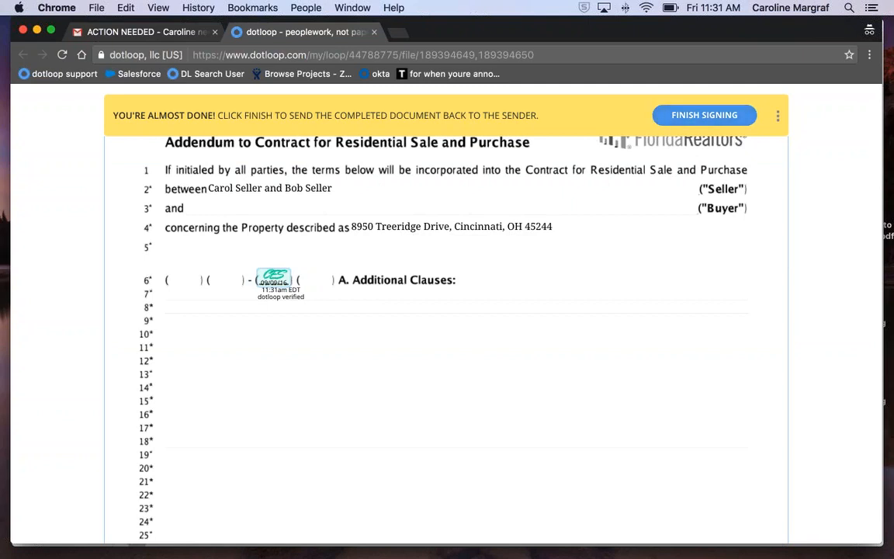
{"action": "left_click", "coordinate": [705, 115]}
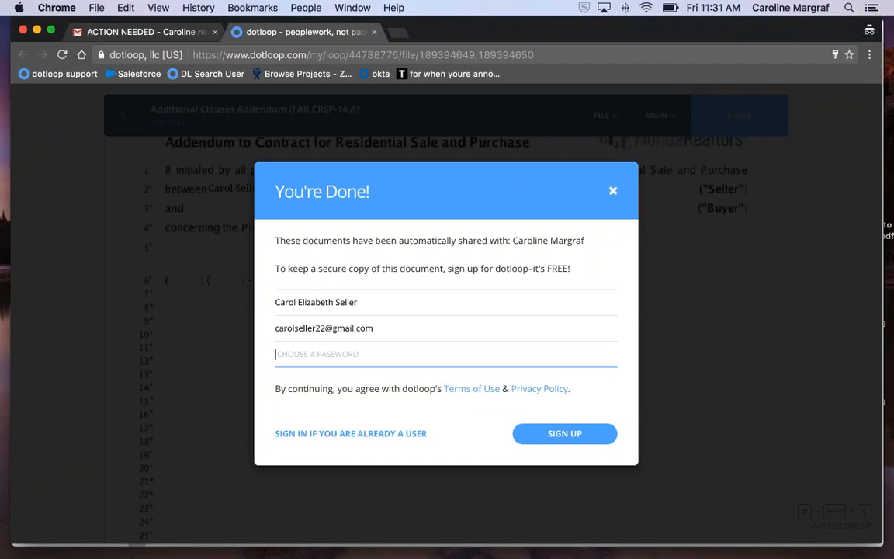
{"action": "left_click", "coordinate": [614, 192]}
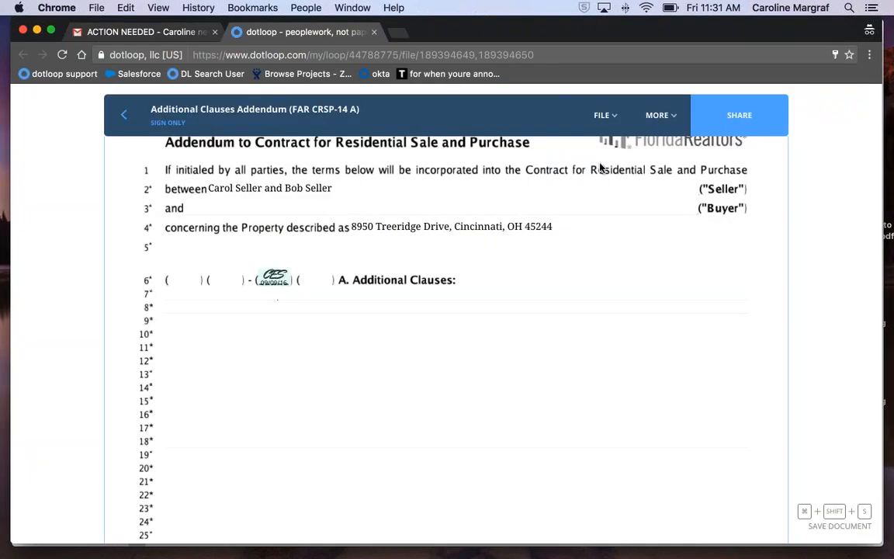
{"action": "left_click_drag", "start_coordinate": [514, 31], "coordinate": [514, 55]}
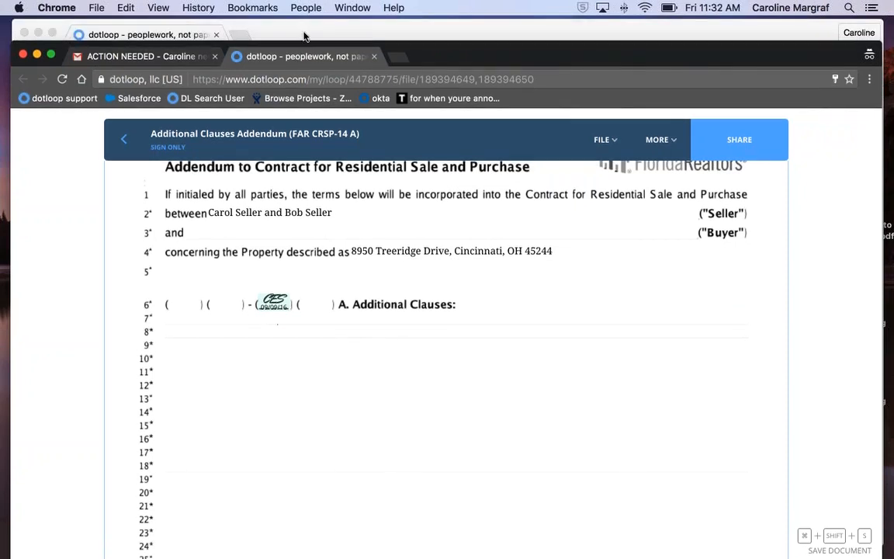
{"action": "left_click", "coordinate": [36, 54]}
{"action": "scroll", "coordinate": [67, 142], "scroll_direction": "up", "scroll_amount": 3}
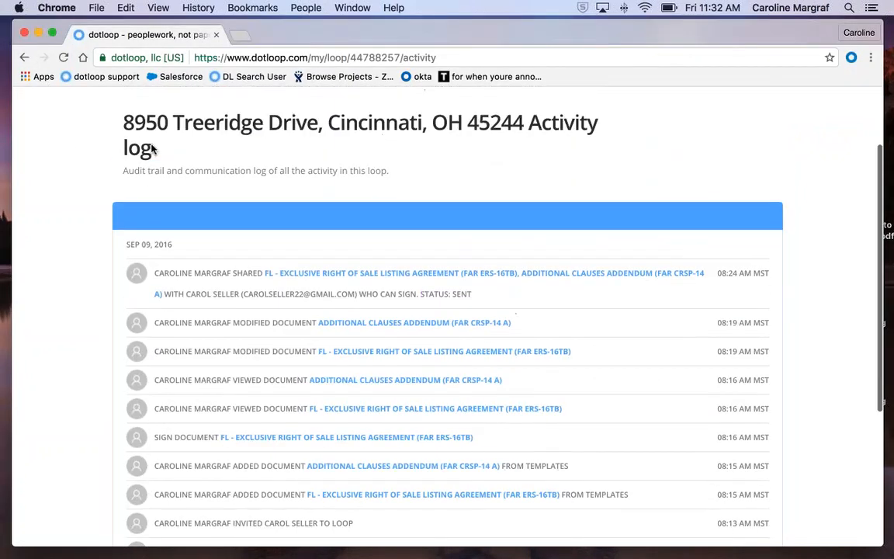
{"action": "left_click", "coordinate": [144, 131]}
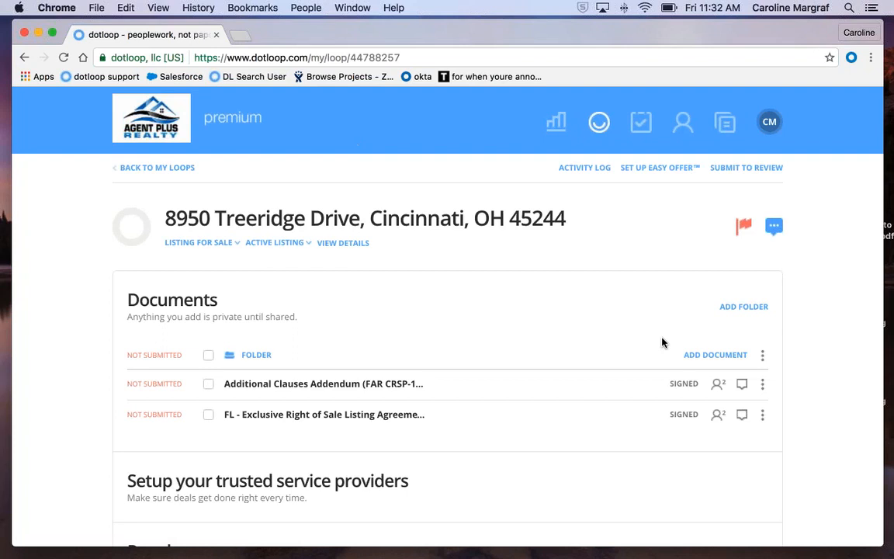
{"action": "scroll", "coordinate": [704, 352], "scroll_direction": "down", "scroll_amount": 1}
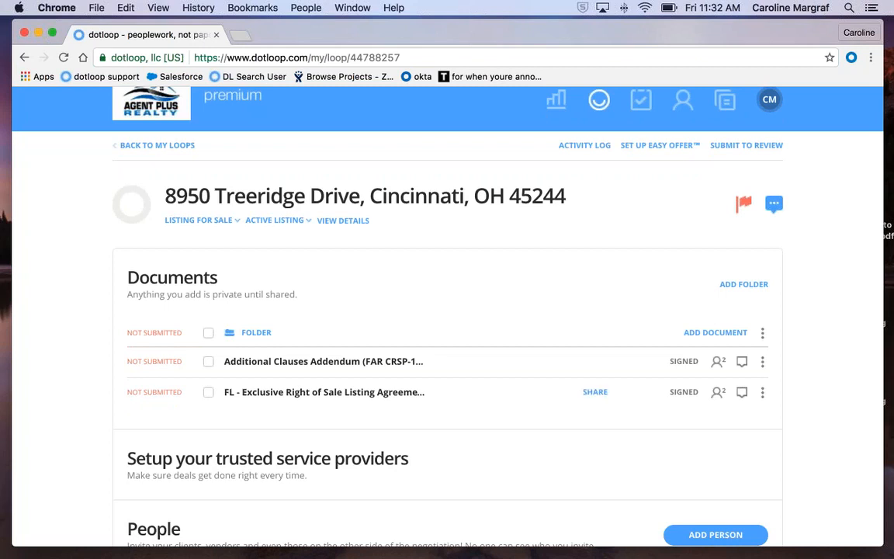
- Open the FL - Exclusive Right of Sale Listing Agreement and scroll through its signed pages
{"action": "left_click", "coordinate": [324, 392]}
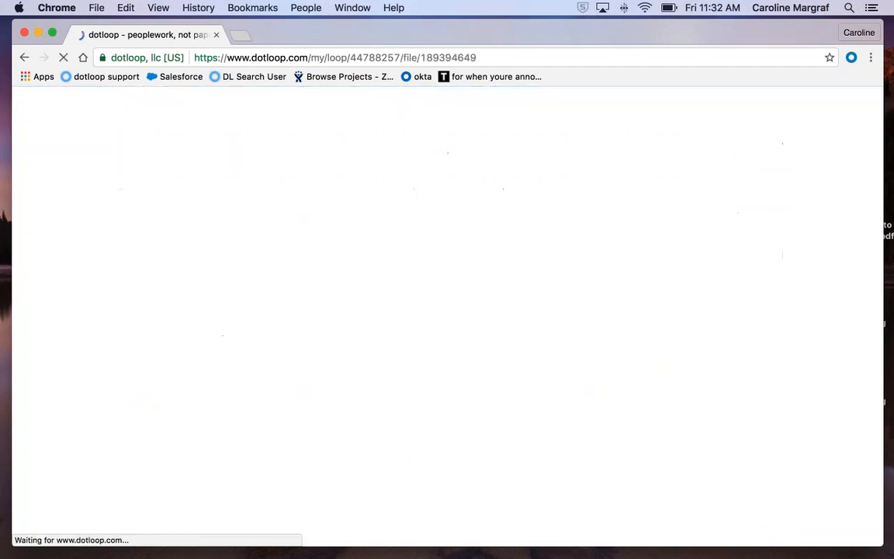
{"action": "scroll", "coordinate": [449, 406], "scroll_direction": "down", "scroll_amount": 15}
{"action": "scroll", "coordinate": [250, 333], "scroll_direction": "down", "scroll_amount": 1}
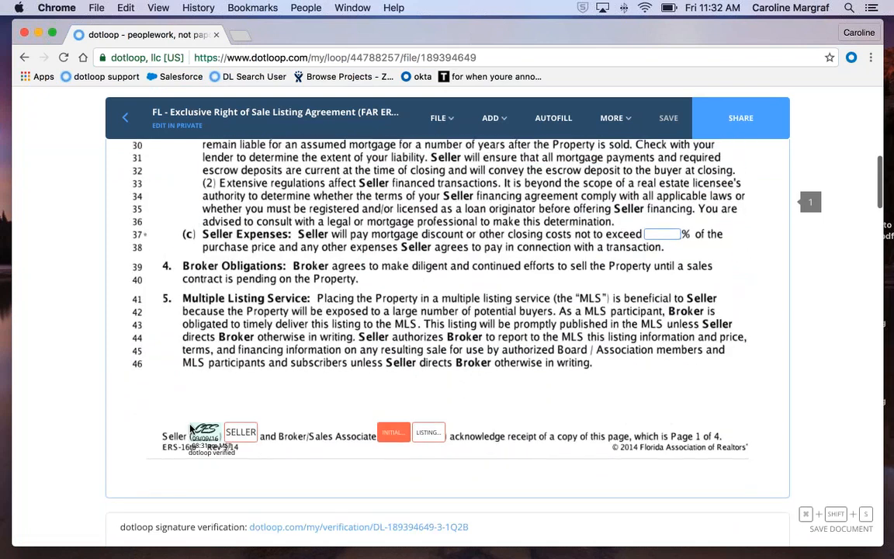
{"action": "scroll", "coordinate": [291, 384], "scroll_direction": "up", "scroll_amount": 15}
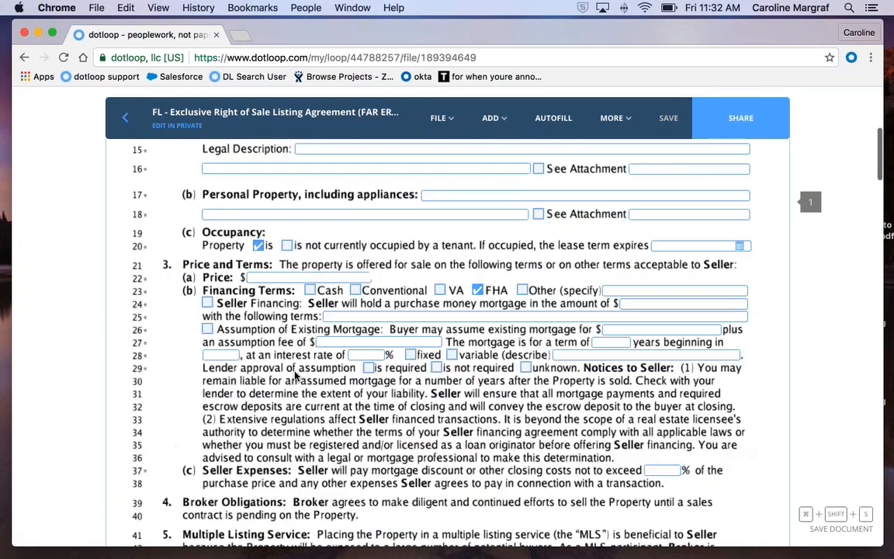
{"action": "scroll", "coordinate": [295, 376], "scroll_direction": "up", "scroll_amount": 1}
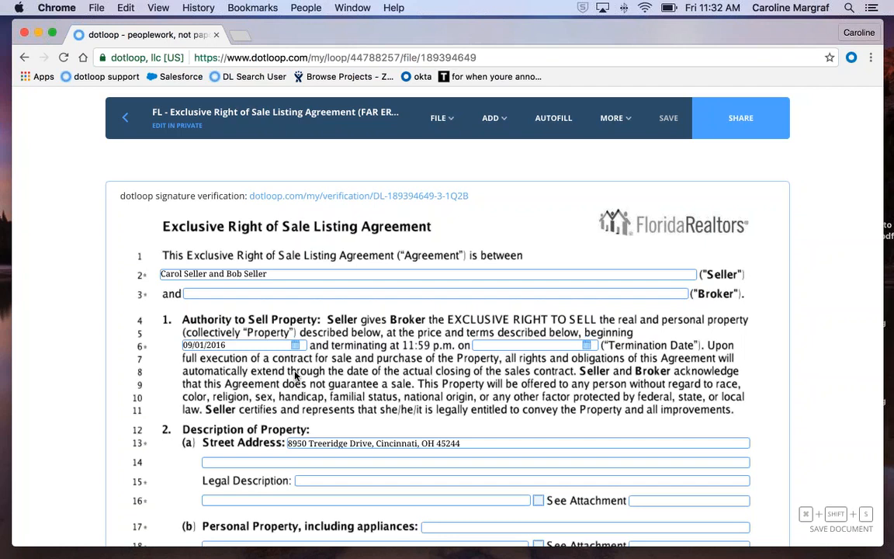
{"action": "scroll", "coordinate": [295, 375], "scroll_direction": "down", "scroll_amount": 20}
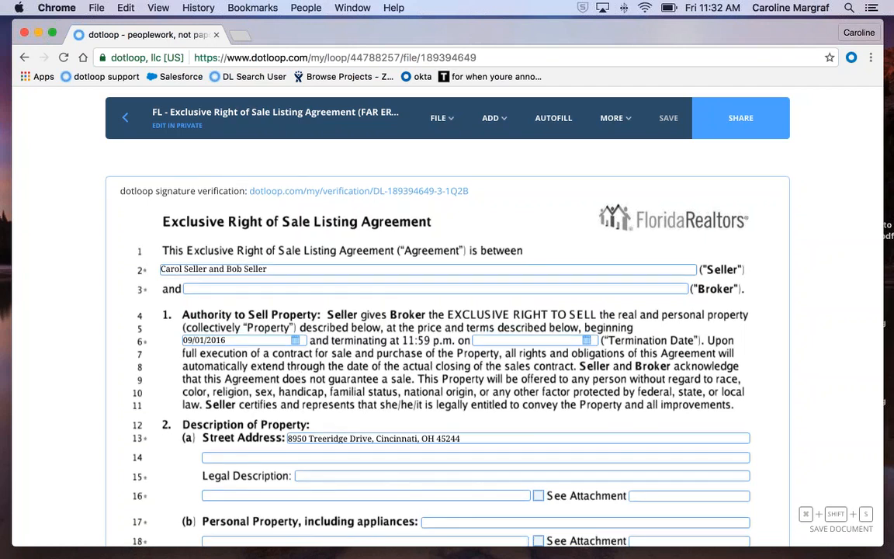
{"action": "scroll", "coordinate": [447, 349], "scroll_direction": "down", "scroll_amount": 3}
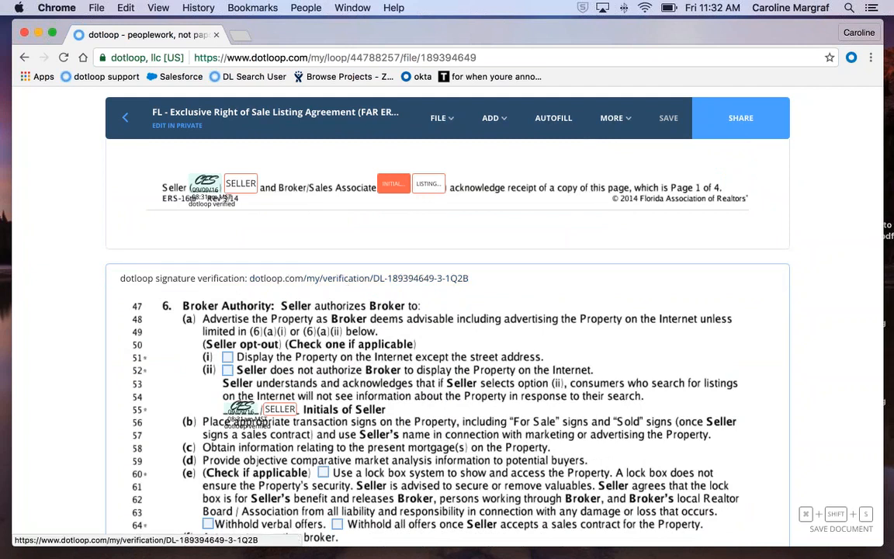
- Open the listing agreement's signature verification certificate and scroll through its 7 signature entries
{"action": "left_click", "coordinate": [326, 278]}
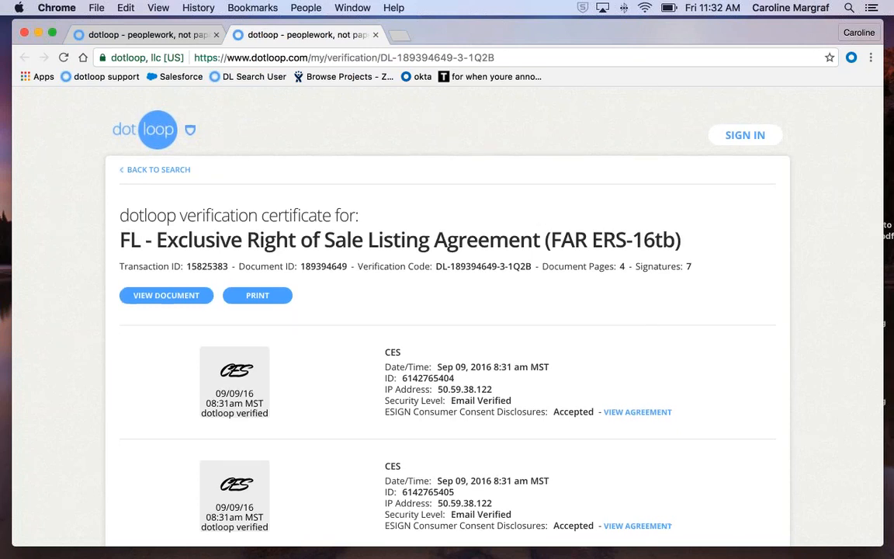
{"action": "scroll", "coordinate": [447, 311], "scroll_direction": "down", "scroll_amount": 3}
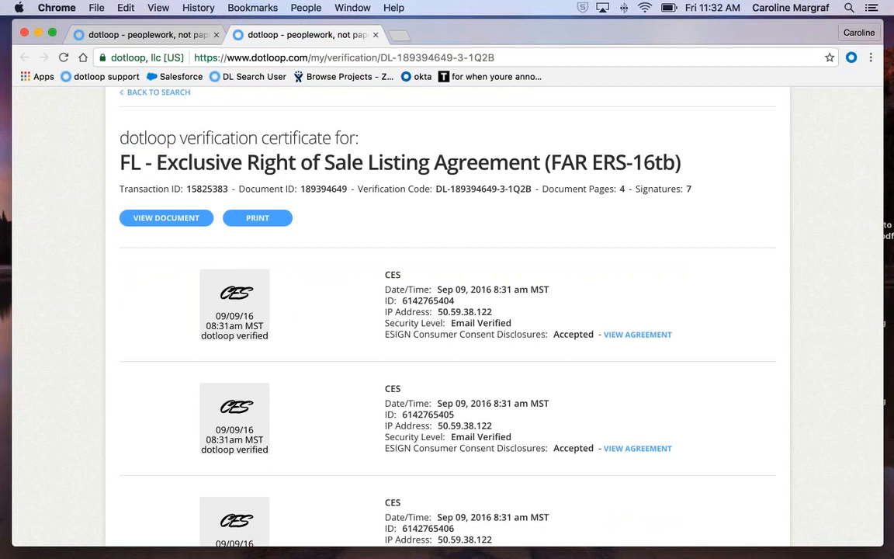
{"action": "scroll", "coordinate": [334, 338], "scroll_direction": "down", "scroll_amount": 5}
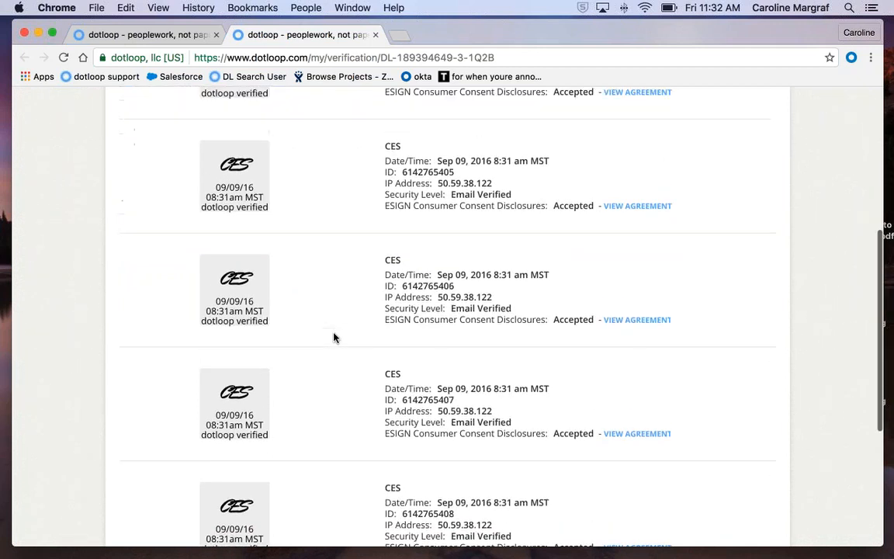
{"action": "scroll", "coordinate": [333, 338], "scroll_direction": "down", "scroll_amount": 3}
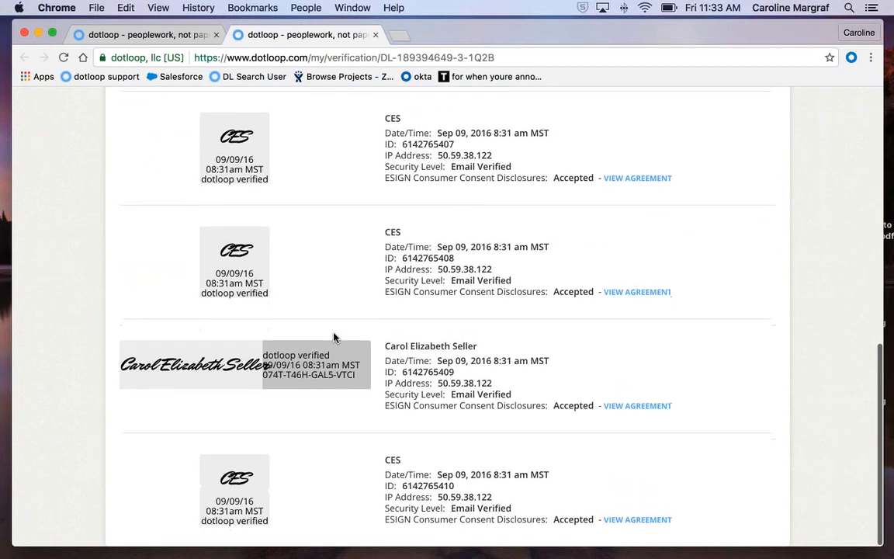
{"action": "scroll", "coordinate": [334, 338], "scroll_direction": "up", "scroll_amount": 4}
{"action": "scroll", "coordinate": [333, 337], "scroll_direction": "up", "scroll_amount": 3}
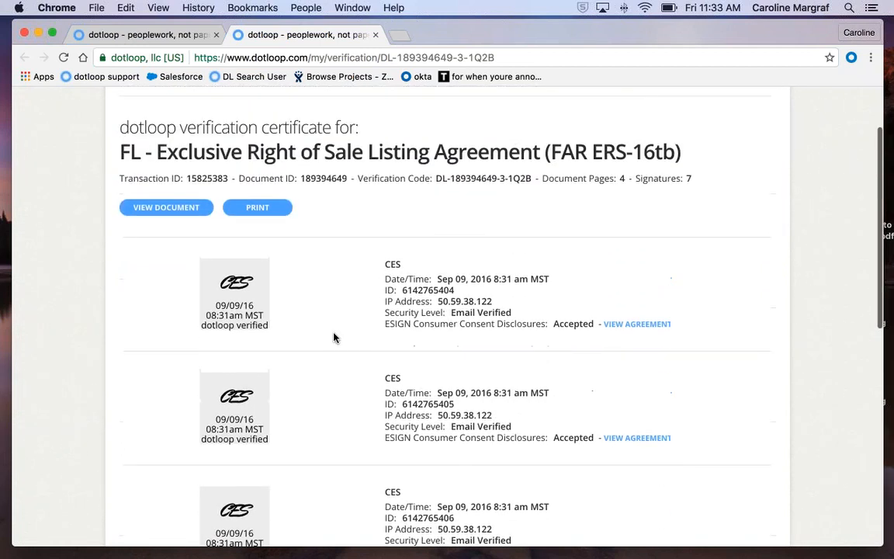
{"action": "scroll", "coordinate": [334, 338], "scroll_direction": "up", "scroll_amount": 1}
{"action": "scroll", "coordinate": [454, 383], "scroll_direction": "down", "scroll_amount": 1}
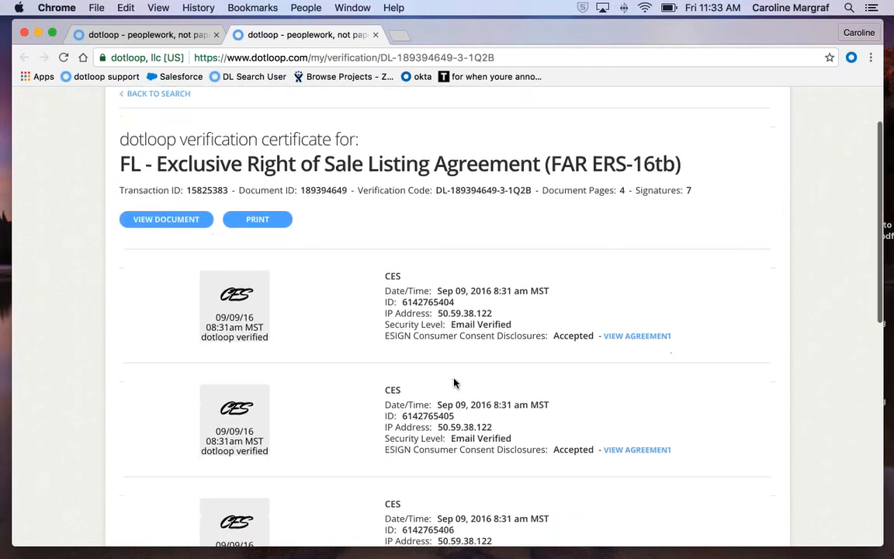
- Highlight the first signature's ID number, IP address and Email Verified security level, then close the certificate
{"action": "left_click_drag", "start_coordinate": [455, 302], "coordinate": [403, 304]}
{"action": "left_click_drag", "start_coordinate": [494, 314], "coordinate": [431, 313]}
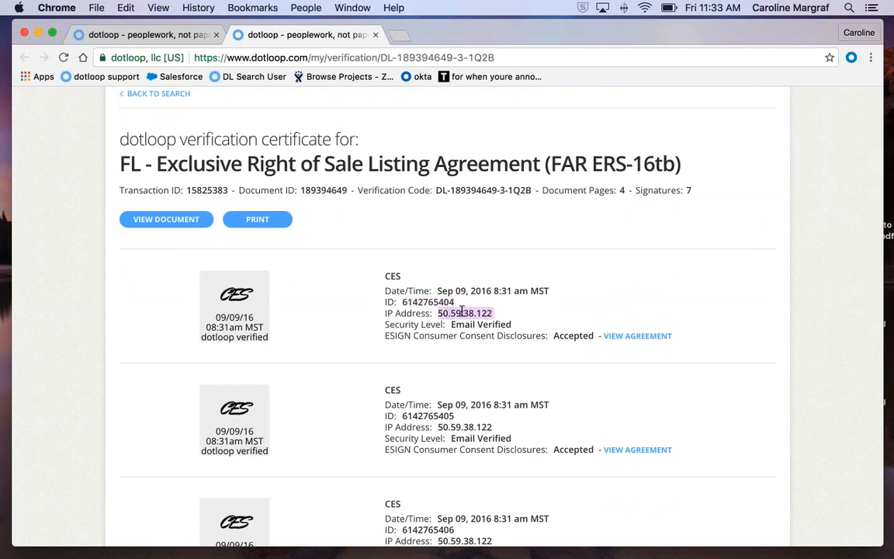
{"action": "left_click", "coordinate": [516, 332]}
{"action": "left_click_drag", "start_coordinate": [512, 324], "coordinate": [451, 325]}
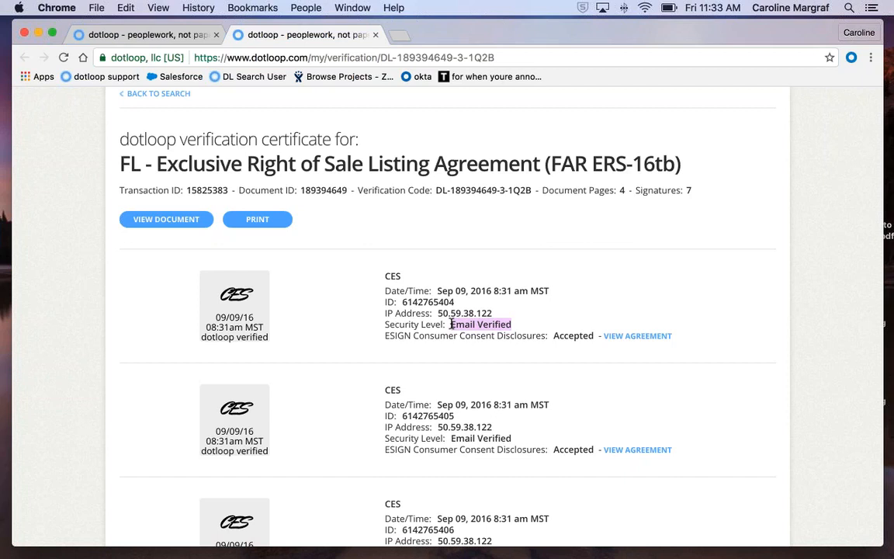
{"action": "scroll", "coordinate": [451, 324], "scroll_direction": "down", "scroll_amount": 1}
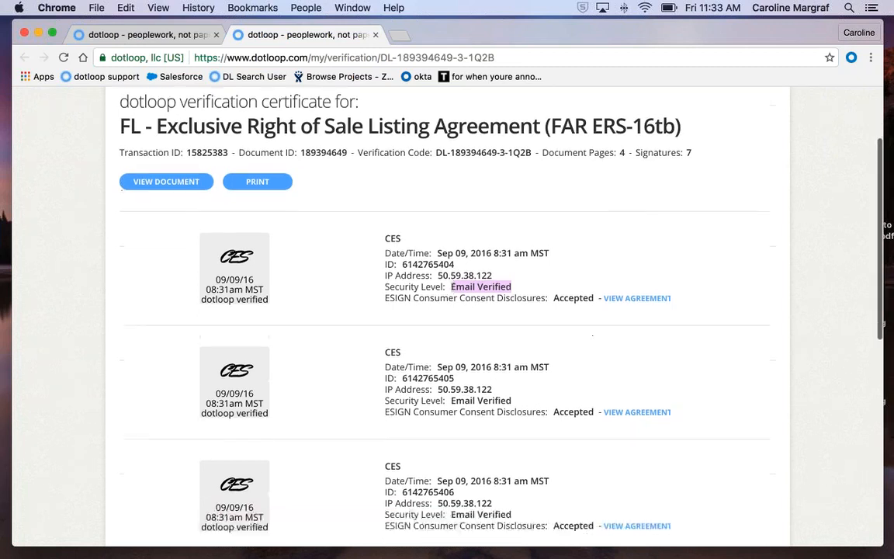
{"action": "scroll", "coordinate": [451, 325], "scroll_direction": "up", "scroll_amount": 3}
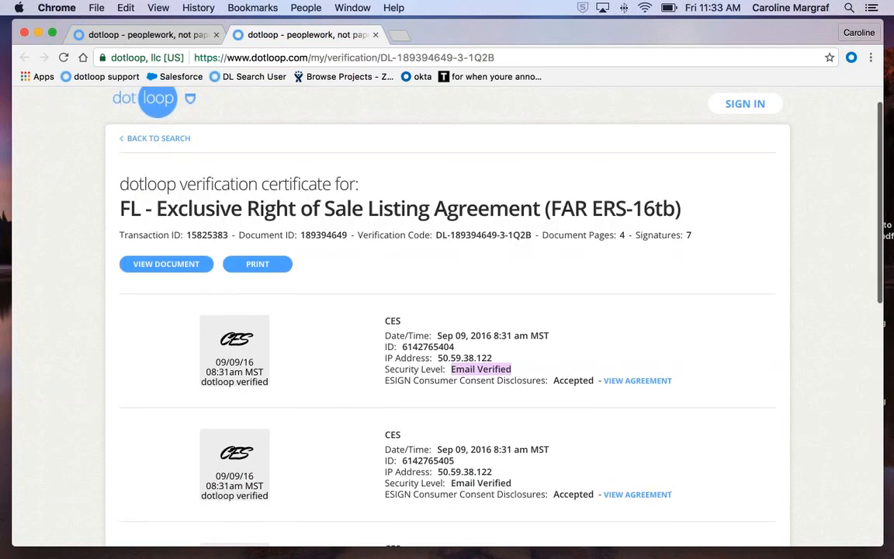
{"action": "left_click", "coordinate": [375, 34]}
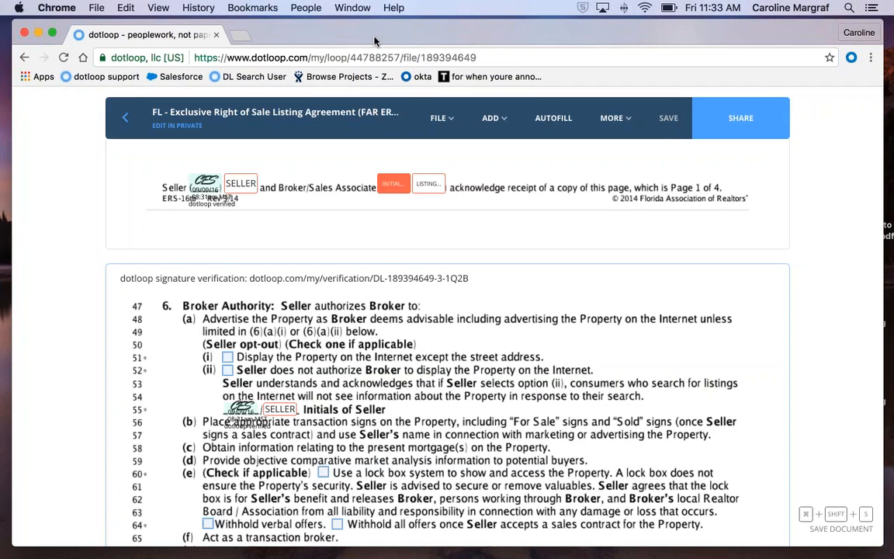
{"action": "scroll", "coordinate": [409, 427], "scroll_direction": "up", "scroll_amount": 10}
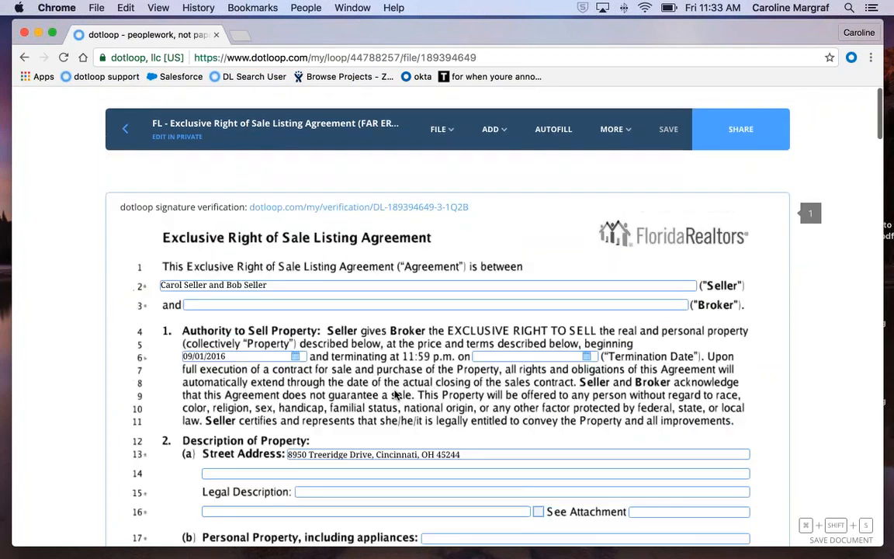
{"action": "left_click", "coordinate": [127, 123]}
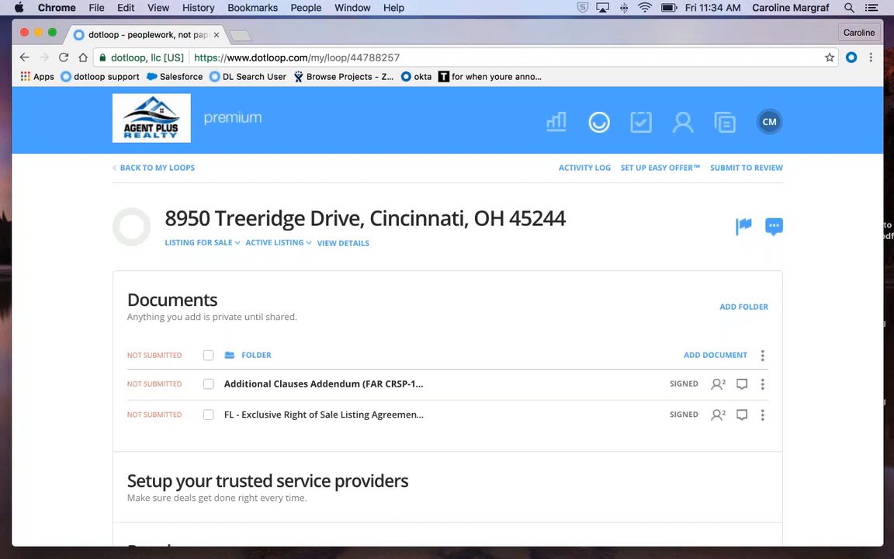
- Add a new folder to the loop's documents and rename it 'Offer Folder'
{"action": "left_click", "coordinate": [878, 70]}
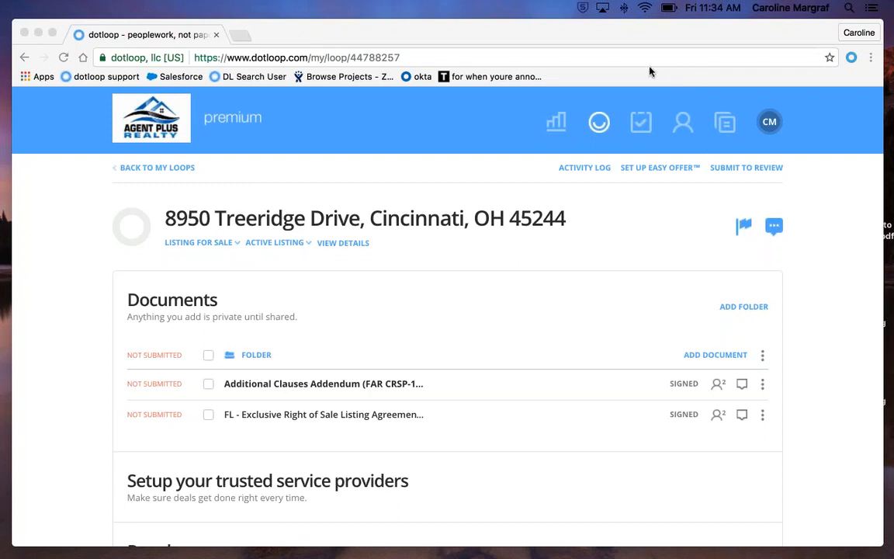
{"action": "left_click", "coordinate": [828, 343]}
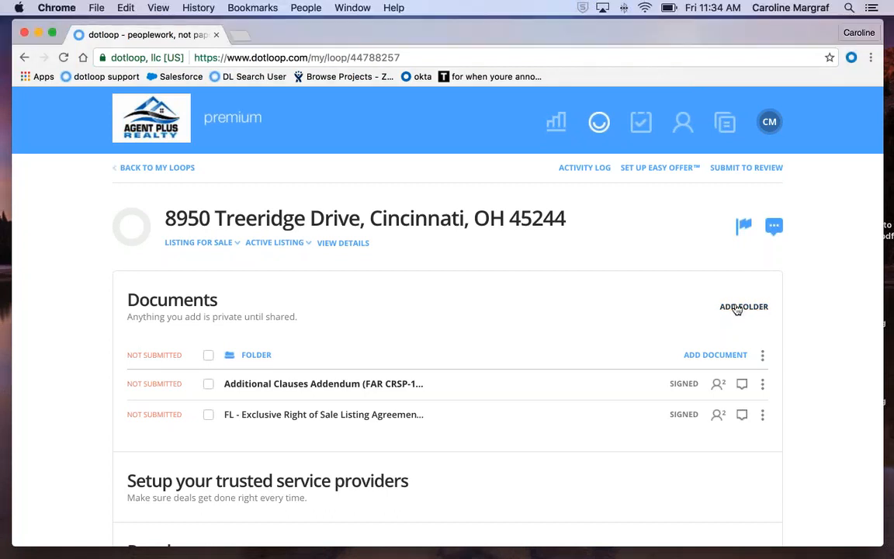
{"action": "left_click", "coordinate": [759, 308]}
{"action": "key", "text": "Right"}
{"action": "key", "text": "Right"}
{"action": "key", "text": "Right"}
{"action": "key", "text": "Right"}
{"action": "key", "text": "BackSpace"}
{"action": "key", "text": "BackSpace"}
{"action": "key", "text": "BackSpace"}
{"action": "key", "text": "BackSpace"}
{"action": "type", "text": "Offer"}
{"action": "key", "text": "Return"}
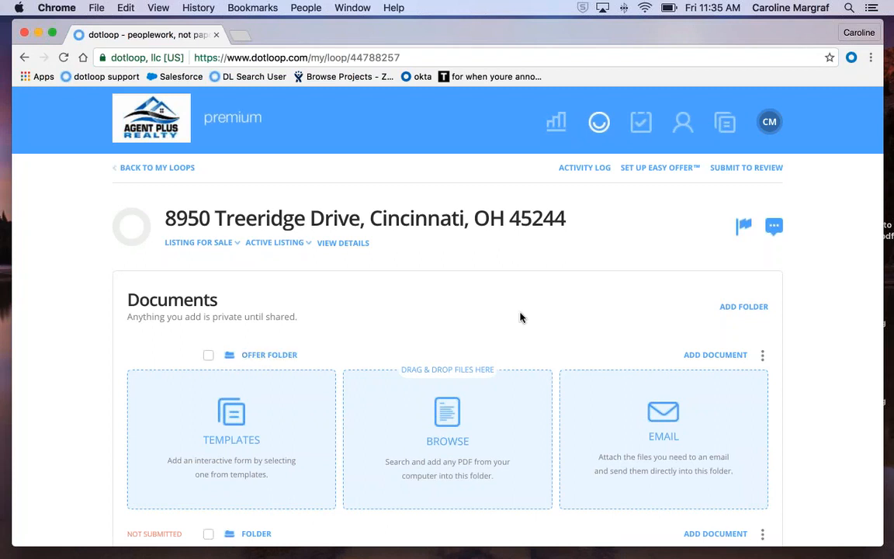
- Drag Training Contract.pdf from the desktop into the Offer Folder
{"action": "left_click_drag", "start_coordinate": [525, 37], "coordinate": [511, 34]}
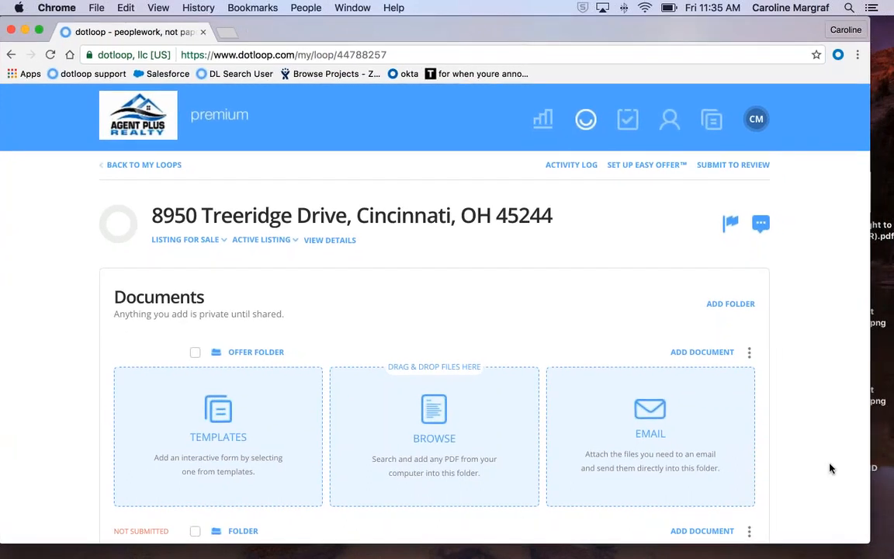
{"action": "left_click_drag", "start_coordinate": [870, 544], "coordinate": [790, 543]}
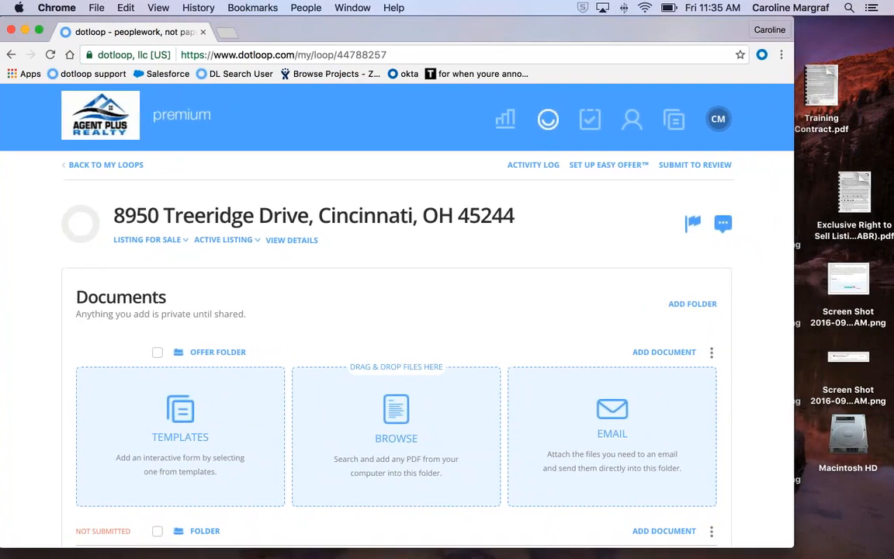
{"action": "left_click_drag", "start_coordinate": [827, 80], "coordinate": [842, 51]}
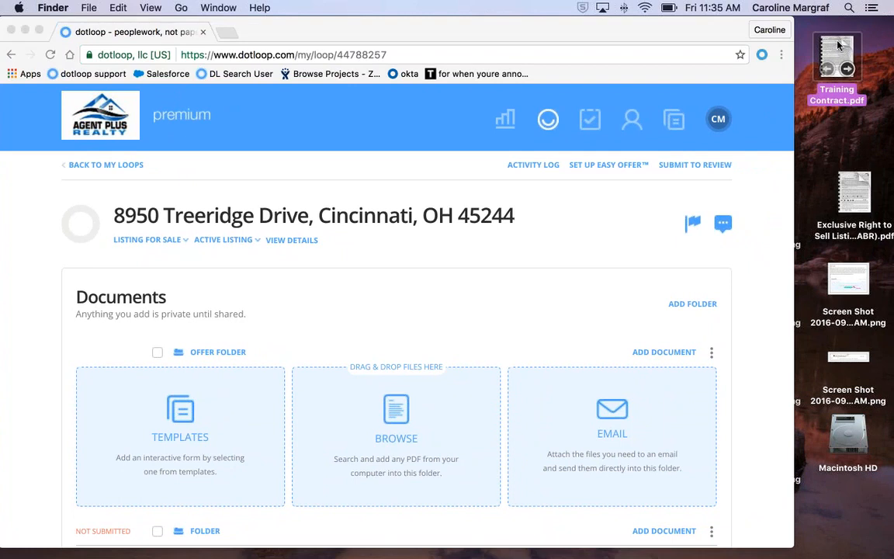
{"action": "mouse_move", "coordinate": [711, 114]}
{"action": "left_click_drag", "start_coordinate": [837, 56], "coordinate": [402, 419]}
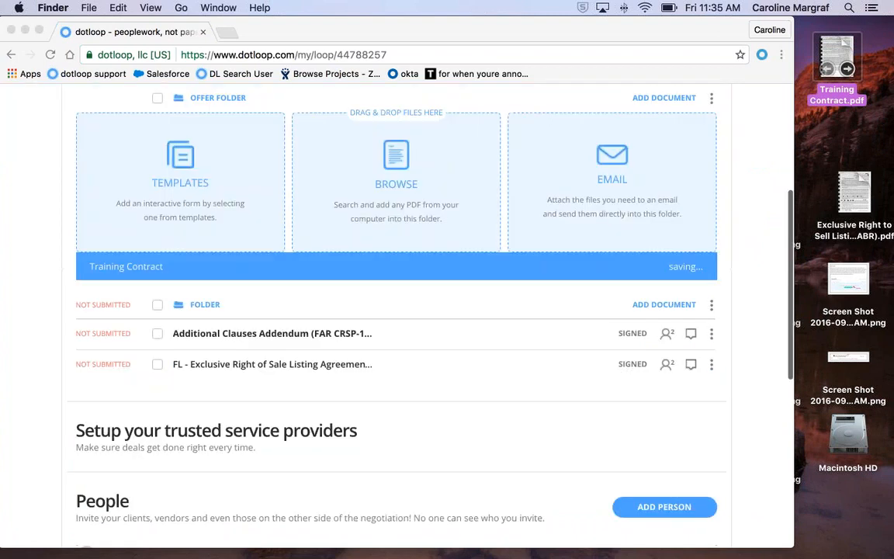
- Maximise the browser and choose to add another PDF from the computer to the Offer Folder
{"action": "left_click", "coordinate": [792, 549]}
{"action": "left_click_drag", "start_coordinate": [793, 547], "coordinate": [893, 557]}
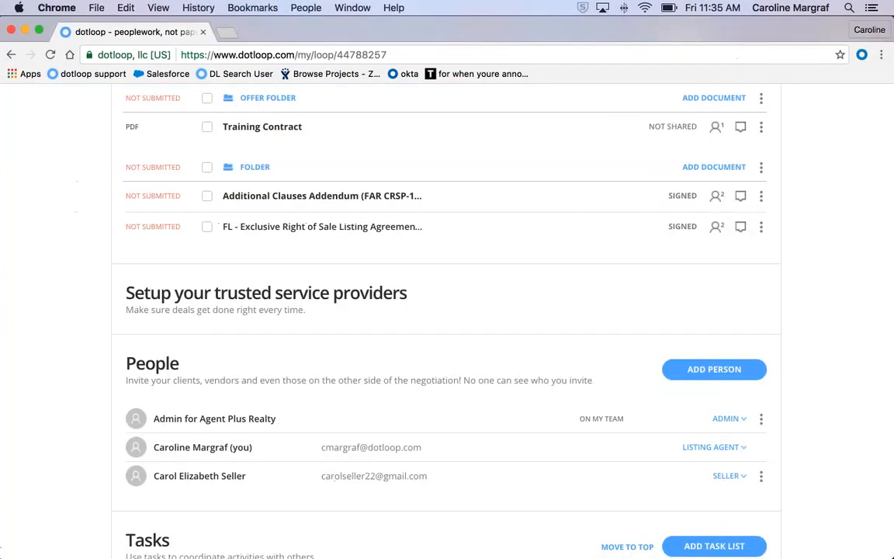
{"action": "scroll", "coordinate": [767, 408], "scroll_direction": "up", "scroll_amount": 3}
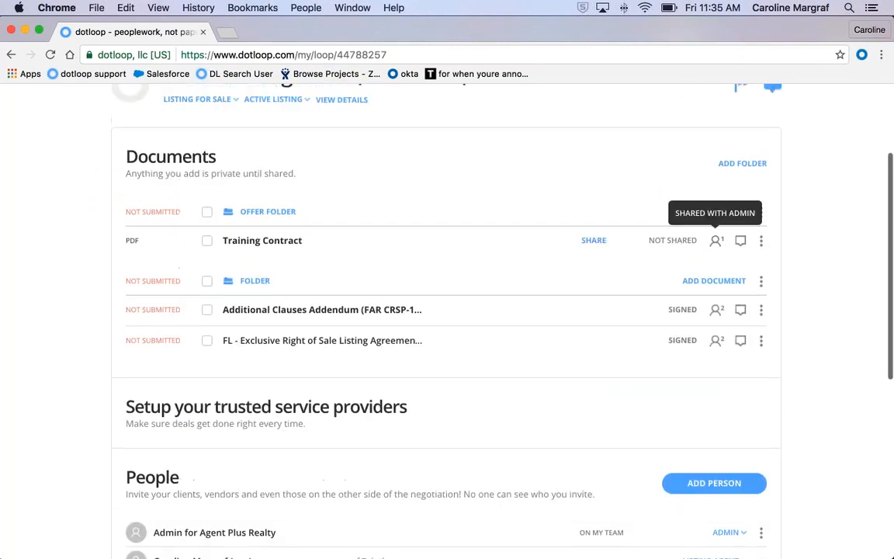
{"action": "left_click", "coordinate": [705, 213]}
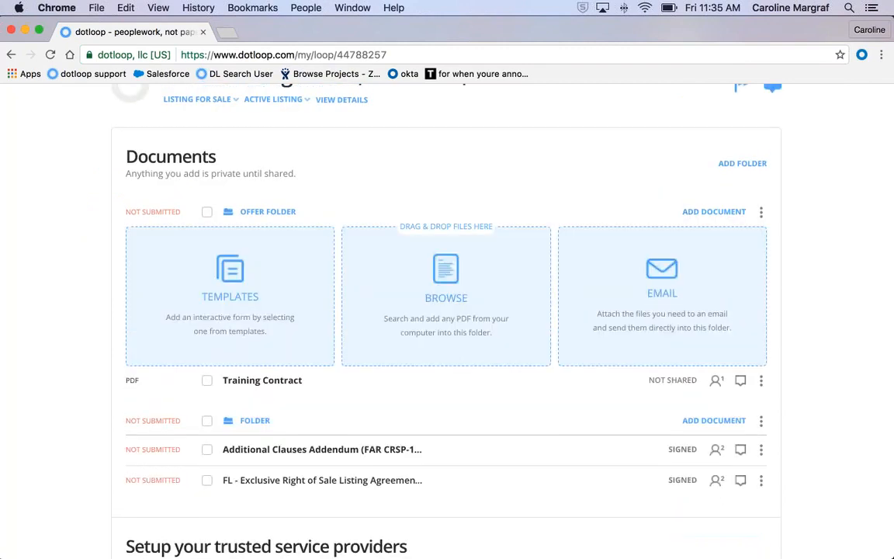
{"action": "left_click", "coordinate": [434, 311]}
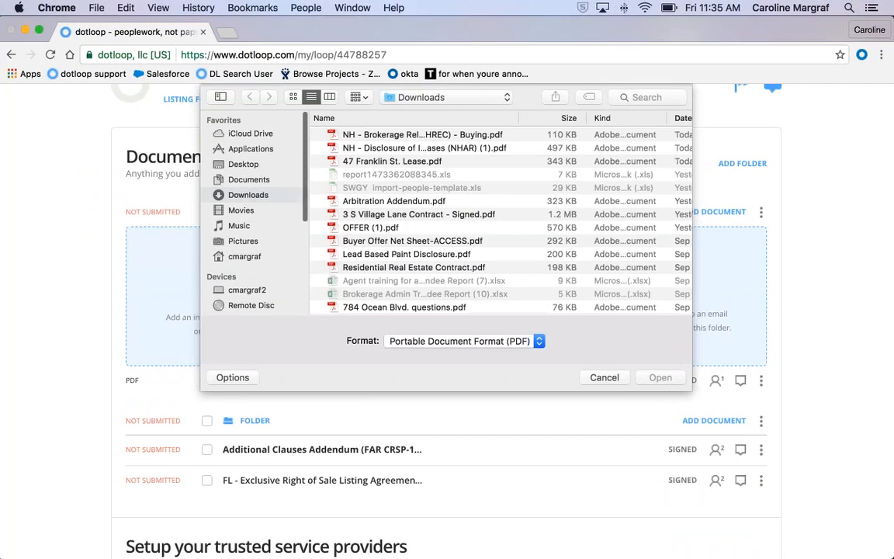
- Upload Training Contract.pdf from the Desktop into the Offer Folder and copy the folder's upload e-mail address
{"action": "left_click", "coordinate": [243, 166]}
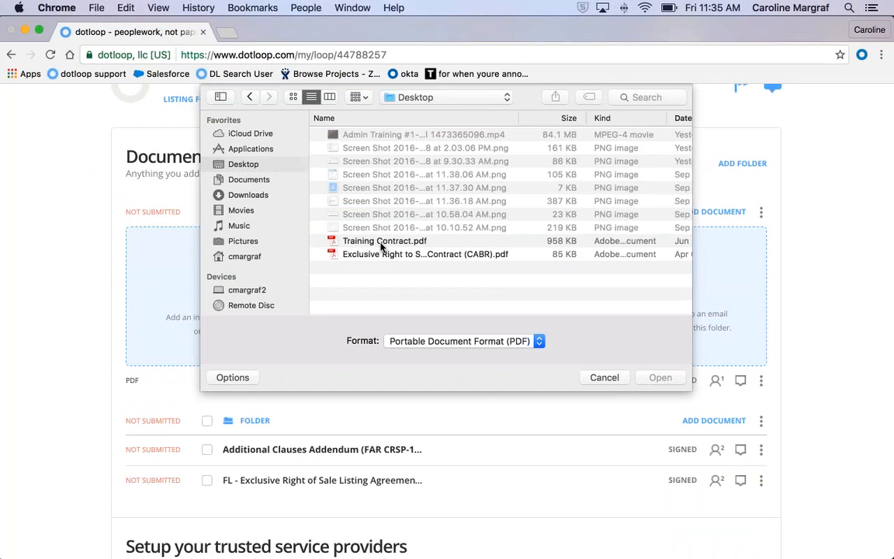
{"action": "left_click", "coordinate": [381, 245]}
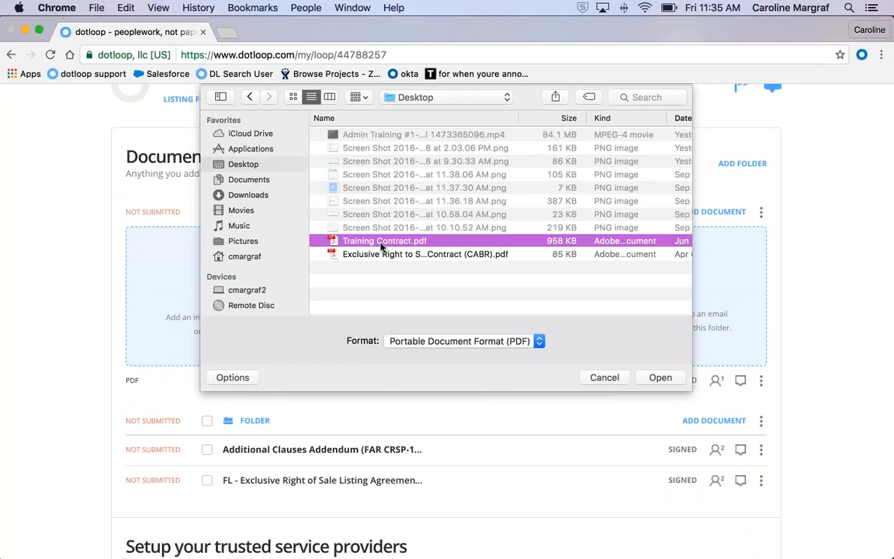
{"action": "double_click", "coordinate": [385, 247]}
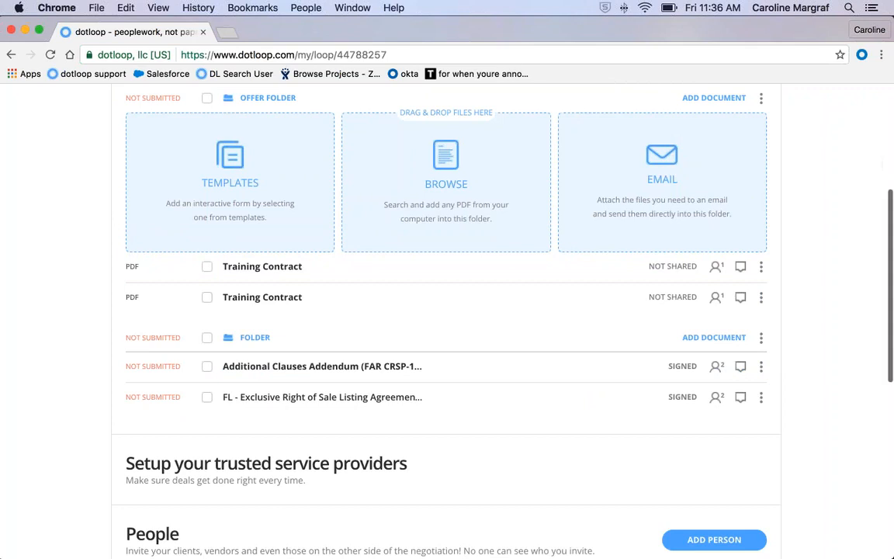
{"action": "left_click", "coordinate": [596, 139]}
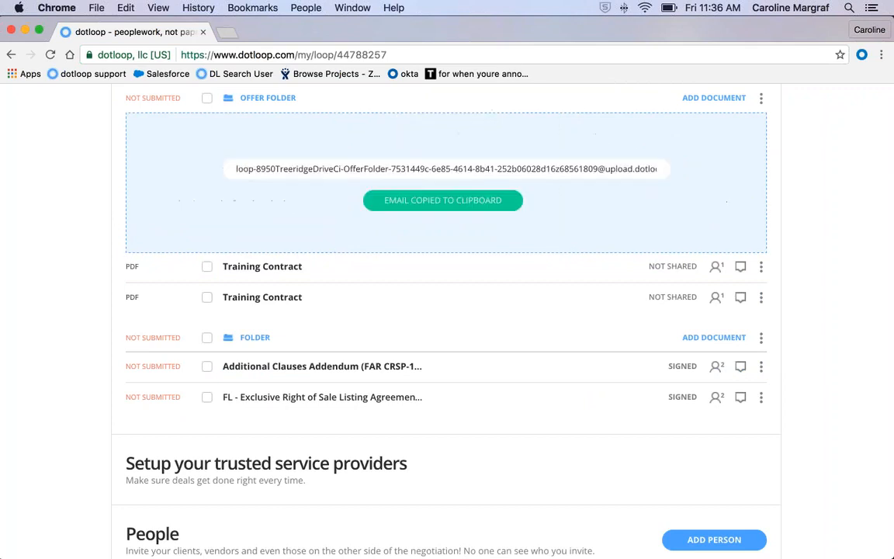
- Scroll up the Documents page and show all open windows side by side
{"action": "scroll", "coordinate": [447, 311], "scroll_direction": "up", "scroll_amount": 3}
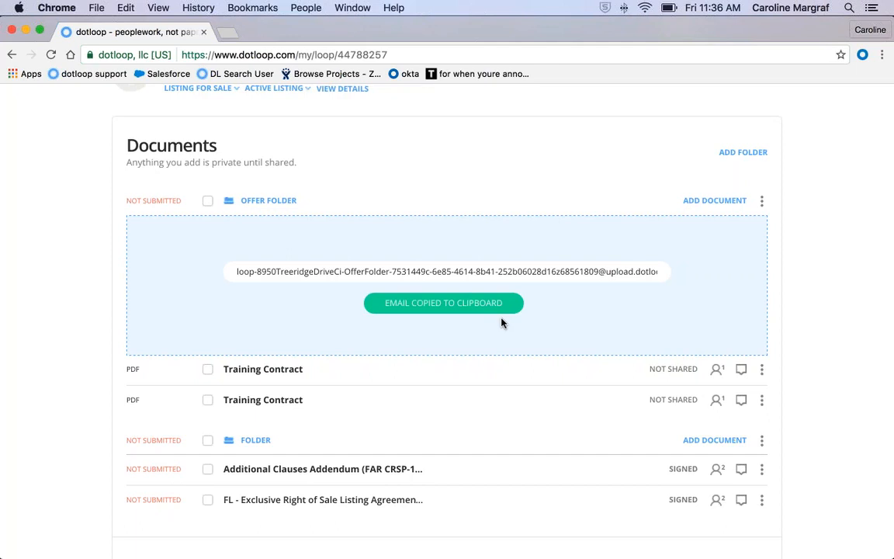
{"action": "key", "text": "ctrl+Up"}
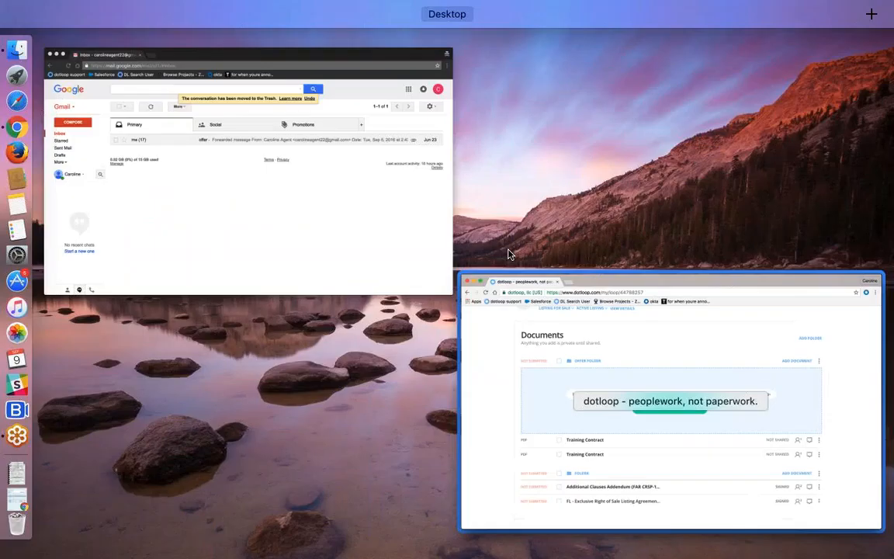
- Forward the 'offer' email with its Training Contract attachment to the Offer Folder's upload address, then return to dotloop
{"action": "left_click", "coordinate": [394, 229]}
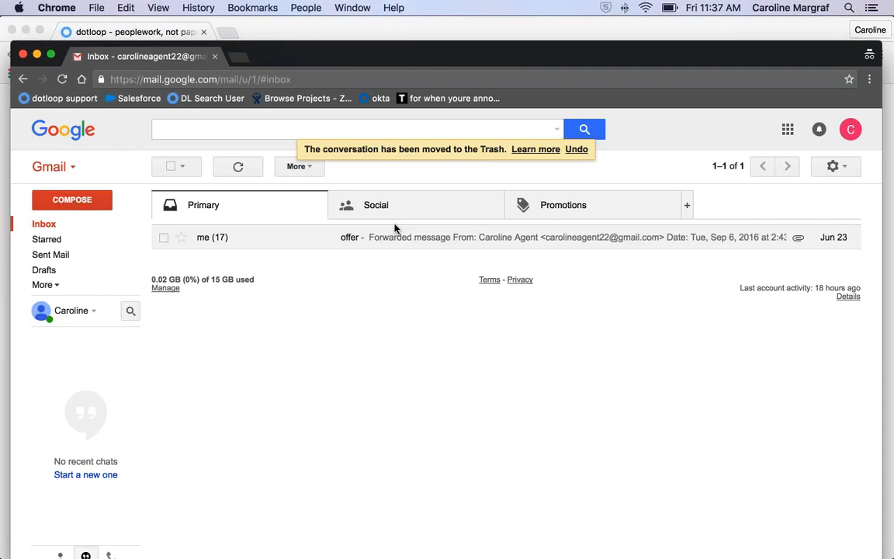
{"action": "left_click", "coordinate": [360, 236]}
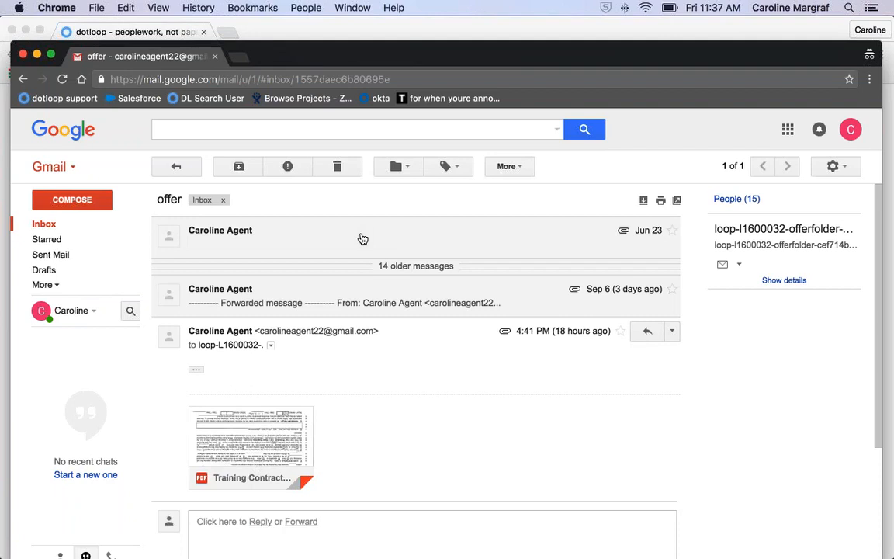
{"action": "scroll", "coordinate": [425, 457], "scroll_direction": "down", "scroll_amount": 2}
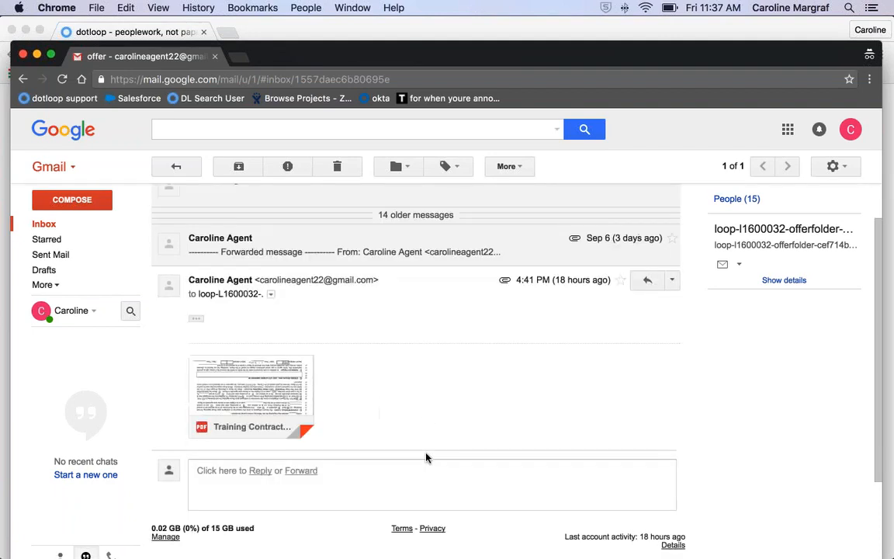
{"action": "scroll", "coordinate": [426, 457], "scroll_direction": "down", "scroll_amount": 1}
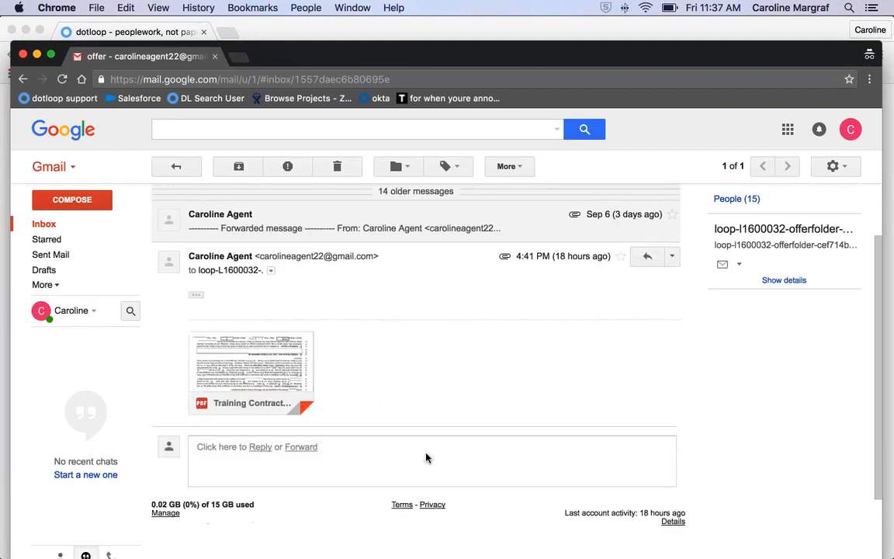
{"action": "left_click", "coordinate": [299, 448]}
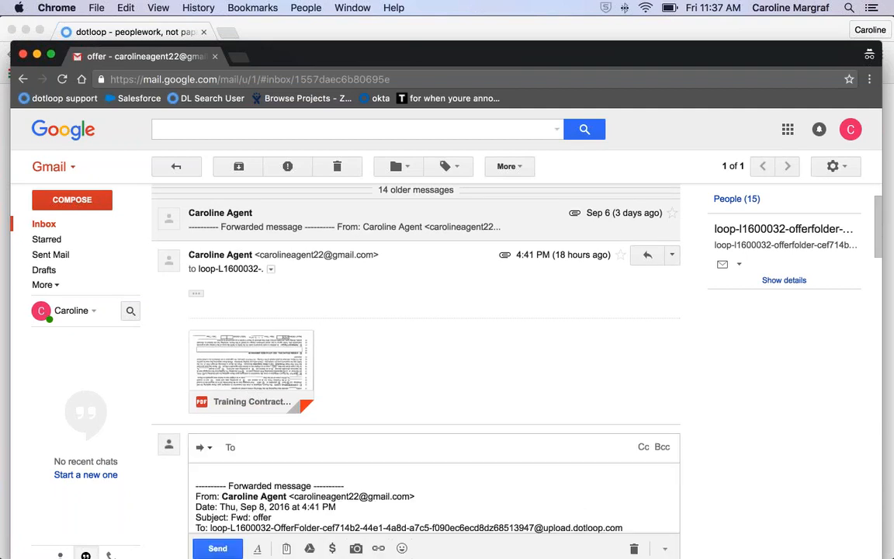
{"action": "key", "text": "super+v"}
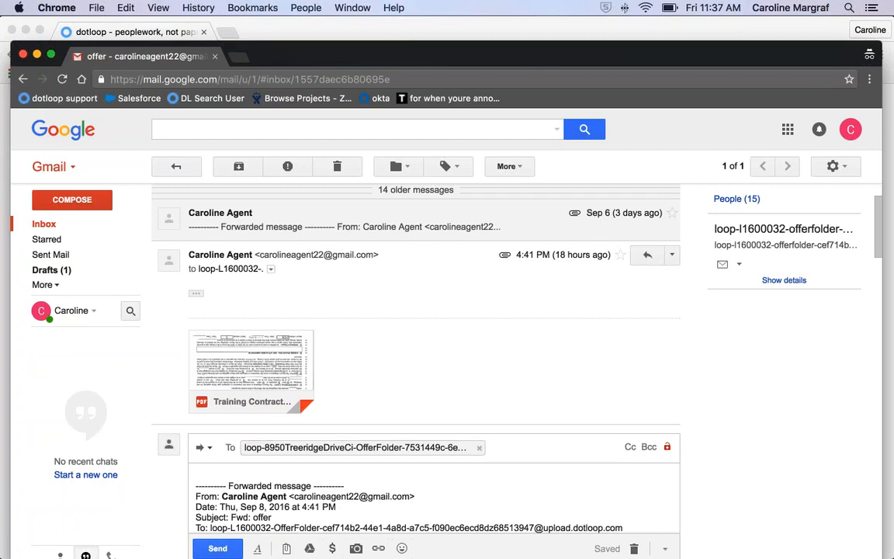
{"action": "left_click", "coordinate": [221, 548]}
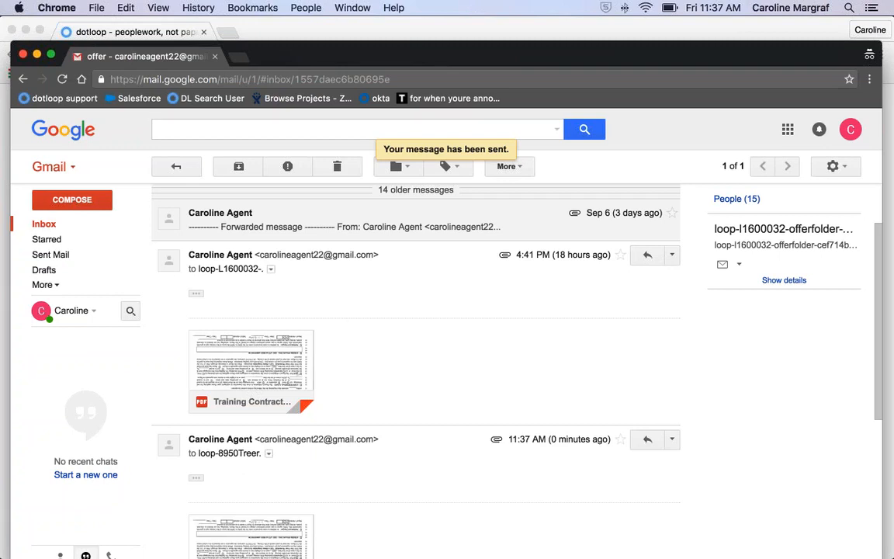
{"action": "left_click", "coordinate": [437, 32]}
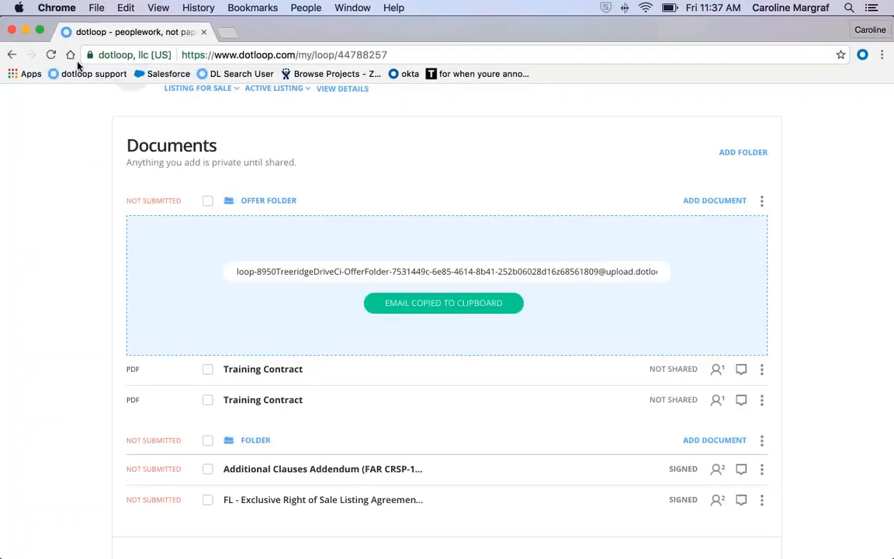
- Reload the loop so Training Contract.pdf shows in the Offer Folder, then return to the Gmail inbox
{"action": "left_click", "coordinate": [52, 56]}
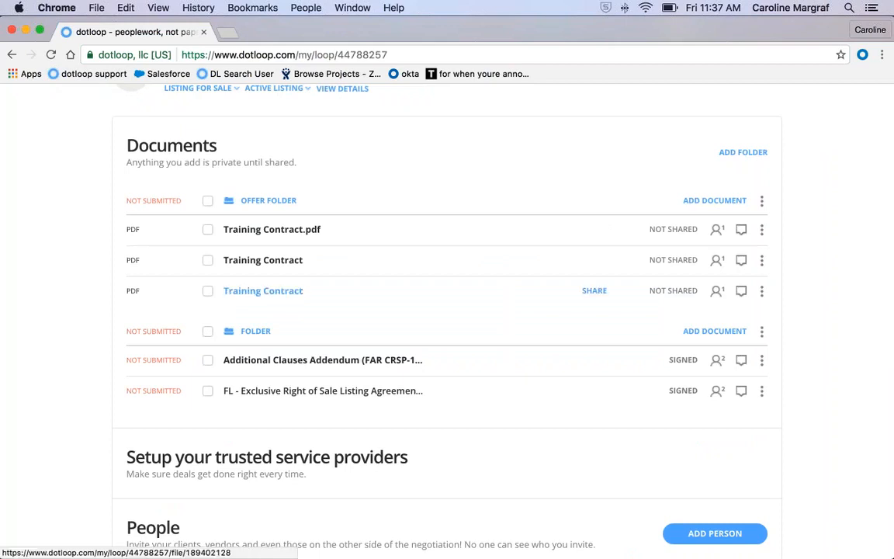
{"action": "key", "text": "ctrl+Up"}
{"action": "left_click", "coordinate": [247, 260]}
{"action": "left_click", "coordinate": [51, 223]}
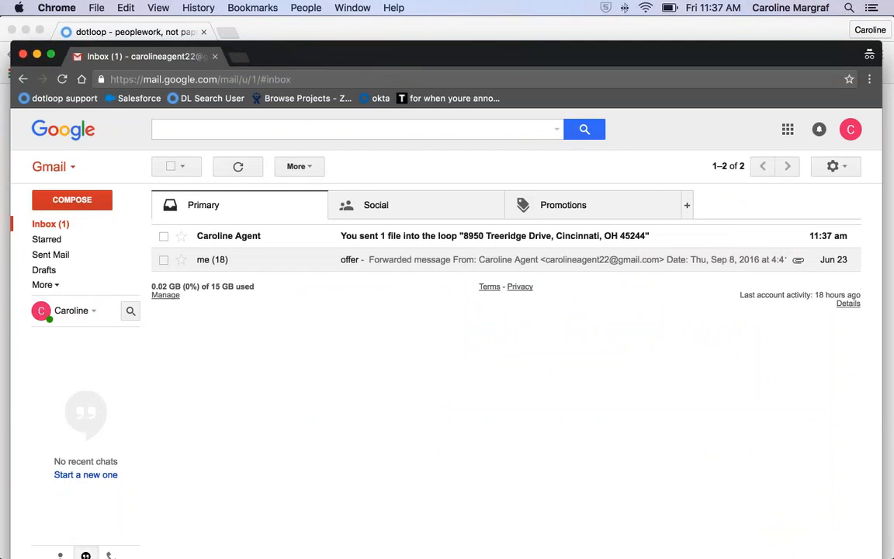
- Open the 'You sent 1 file into the loop' email and highlight its loop address, Fwd: offer and Offer Folder lines
{"action": "left_click", "coordinate": [377, 238]}
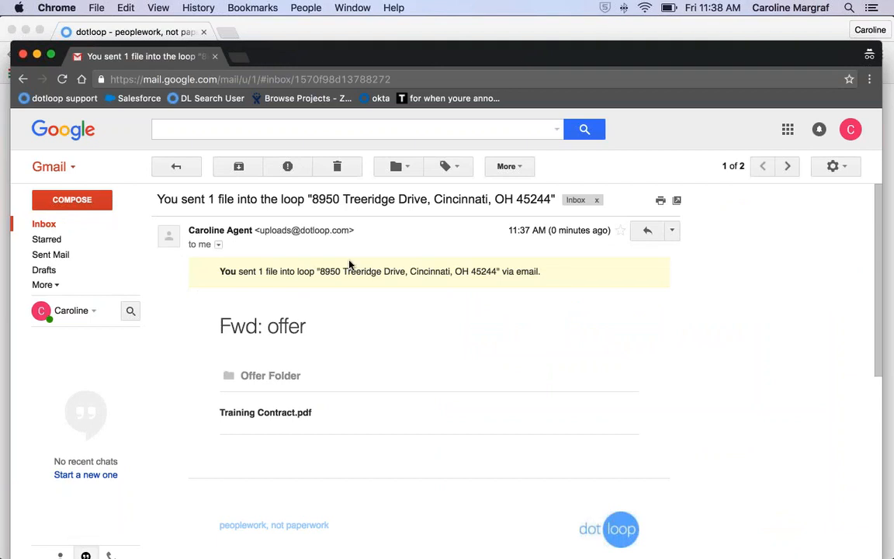
{"action": "left_click_drag", "start_coordinate": [316, 272], "coordinate": [491, 269]}
{"action": "left_click_drag", "start_coordinate": [319, 325], "coordinate": [208, 330]}
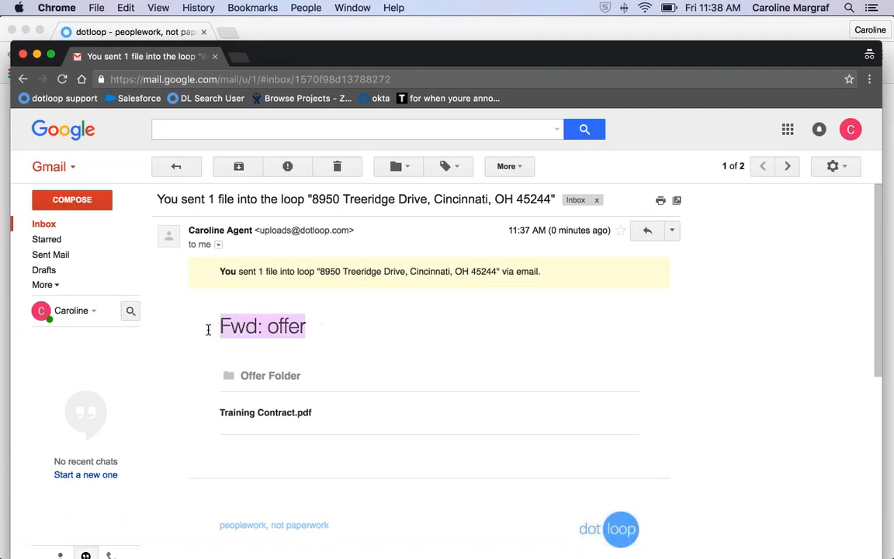
{"action": "left_click", "coordinate": [344, 359]}
{"action": "left_click_drag", "start_coordinate": [355, 383], "coordinate": [223, 376]}
{"action": "left_click", "coordinate": [338, 416]}
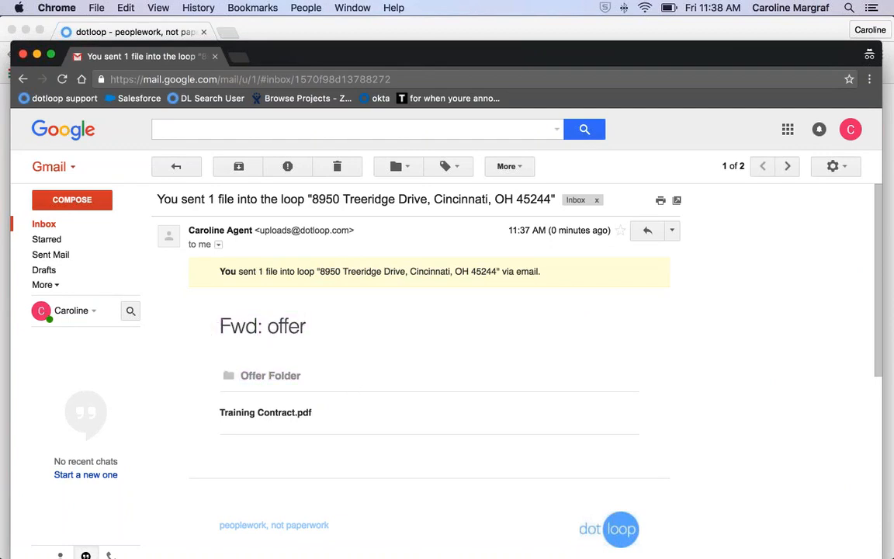
{"action": "mouse_move", "coordinate": [338, 416]}
{"action": "left_mouse_down"}
{"action": "mouse_move", "coordinate": [215, 414]}
{"action": "mouse_move", "coordinate": [345, 418]}
{"action": "left_mouse_up"}
- Scroll through the confirmation email, then minimize Gmail to reveal dotloop
{"action": "scroll", "coordinate": [345, 417], "scroll_direction": "down", "scroll_amount": 7}
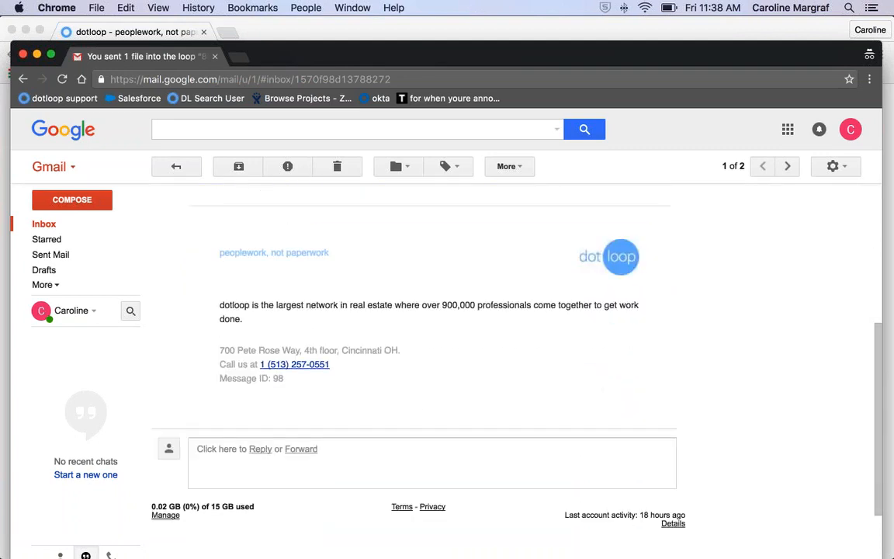
{"action": "scroll", "coordinate": [413, 409], "scroll_direction": "up", "scroll_amount": 7}
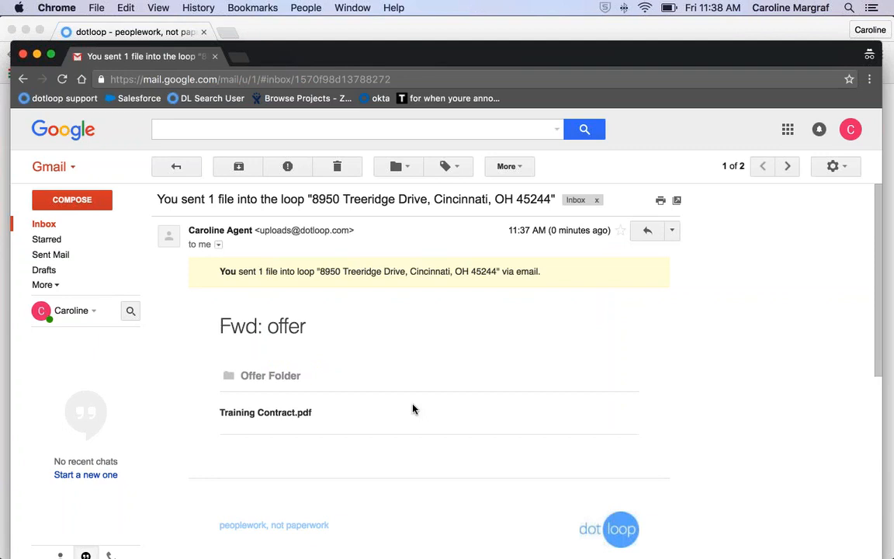
{"action": "left_click", "coordinate": [37, 56]}
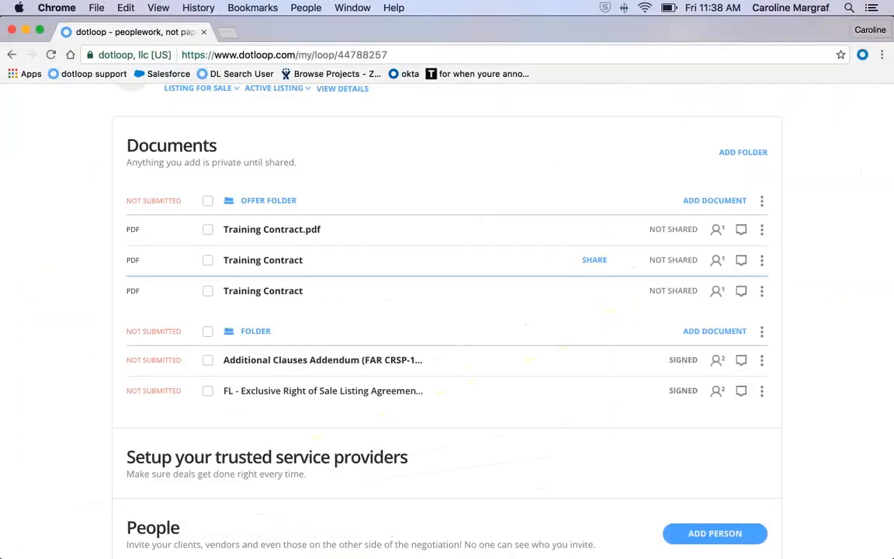
- Archive Training Contract.pdf and the duplicate Training Contract, then list archived documents too
{"action": "scroll", "coordinate": [447, 321], "scroll_direction": "up", "scroll_amount": 2}
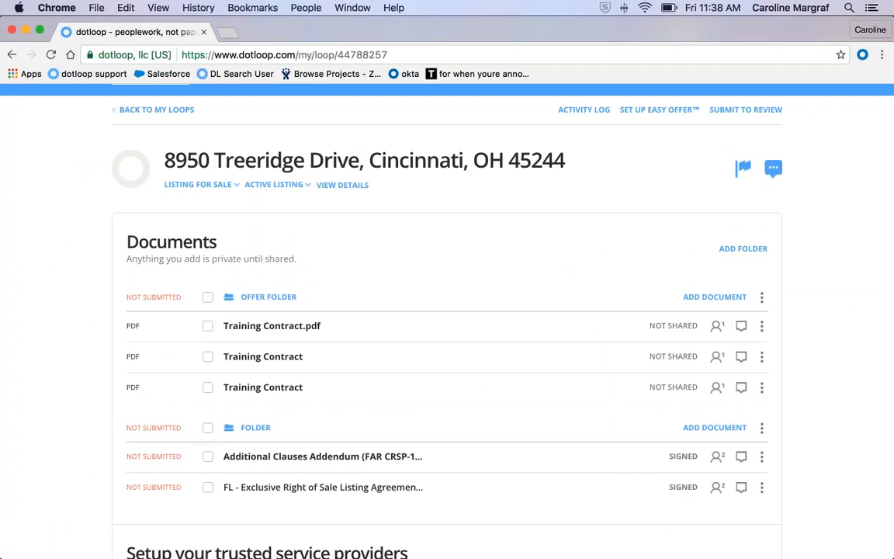
{"action": "left_click", "coordinate": [763, 359]}
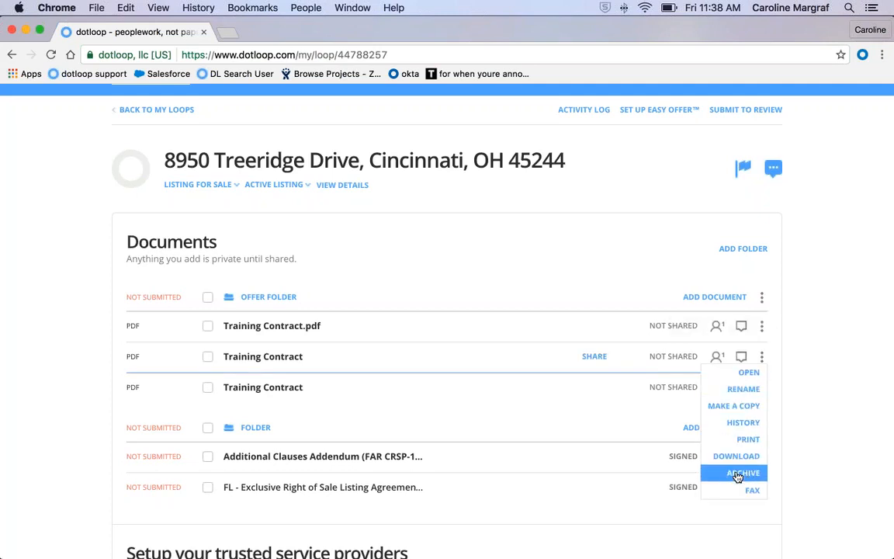
{"action": "left_click", "coordinate": [208, 328]}
{"action": "left_click", "coordinate": [208, 326]}
{"action": "left_click", "coordinate": [207, 356]}
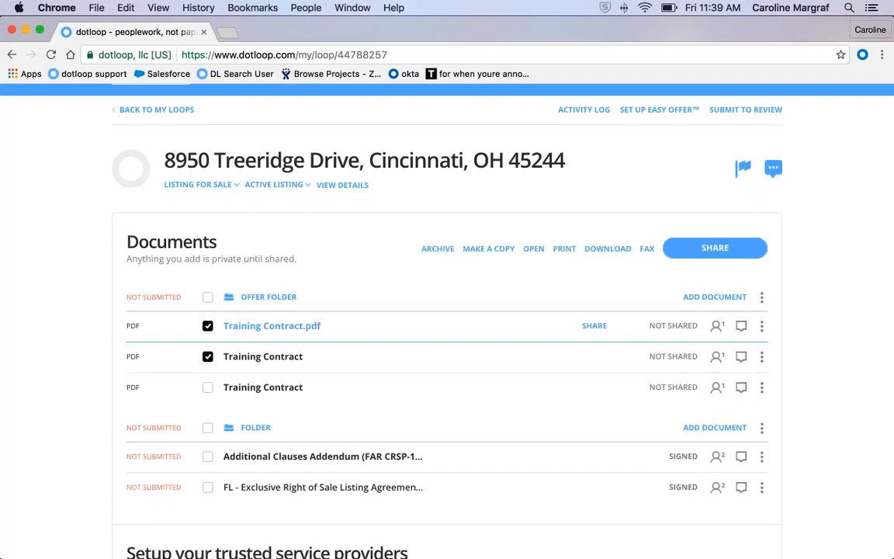
{"action": "left_click", "coordinate": [437, 249]}
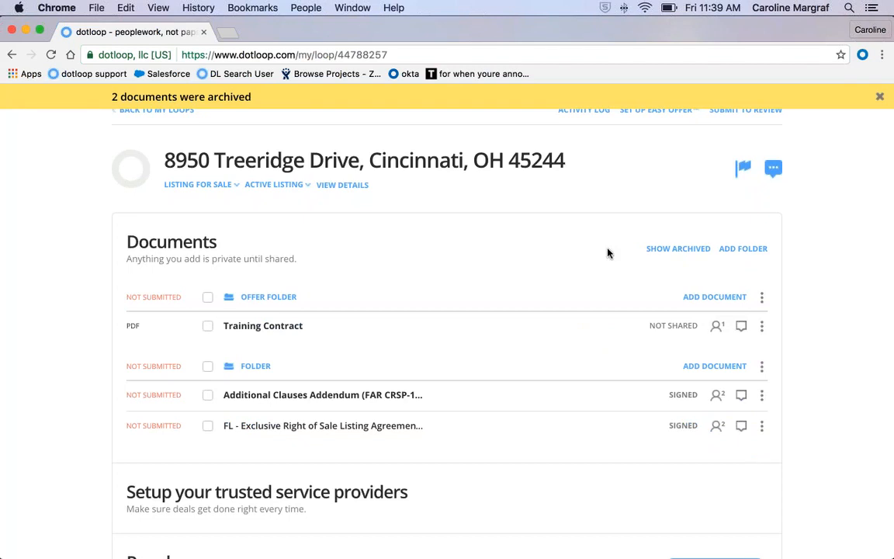
{"action": "left_click", "coordinate": [678, 248]}
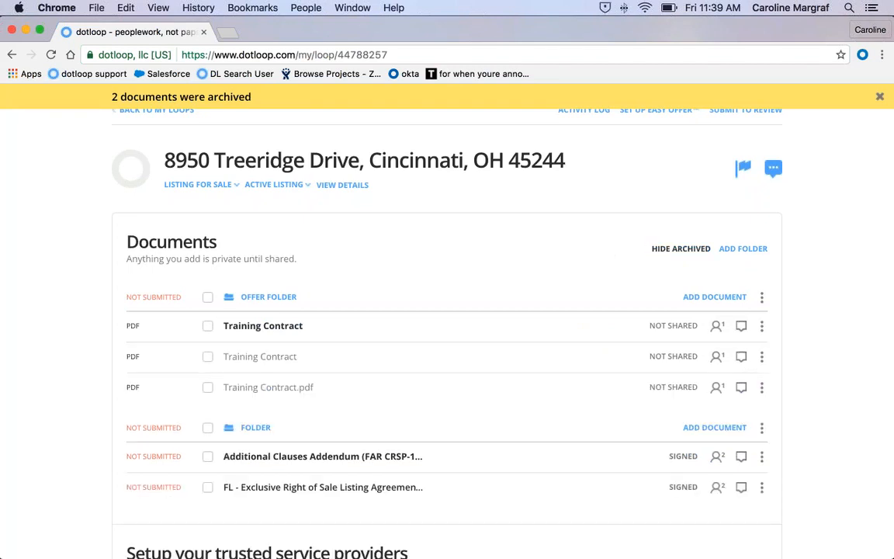
- Hide archived documents, check the Offer Folder options and status list, keep Active Listing, and open Training Contract
{"action": "left_click", "coordinate": [669, 250]}
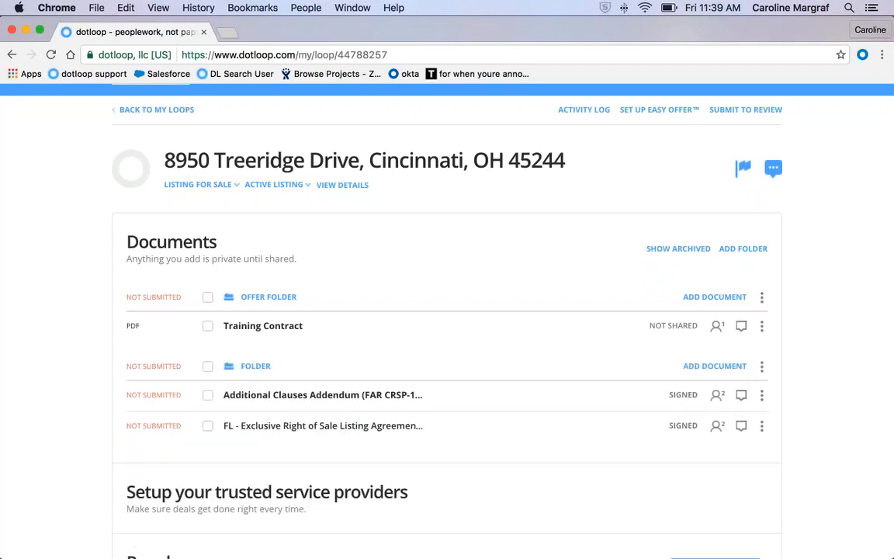
{"action": "left_click", "coordinate": [761, 298]}
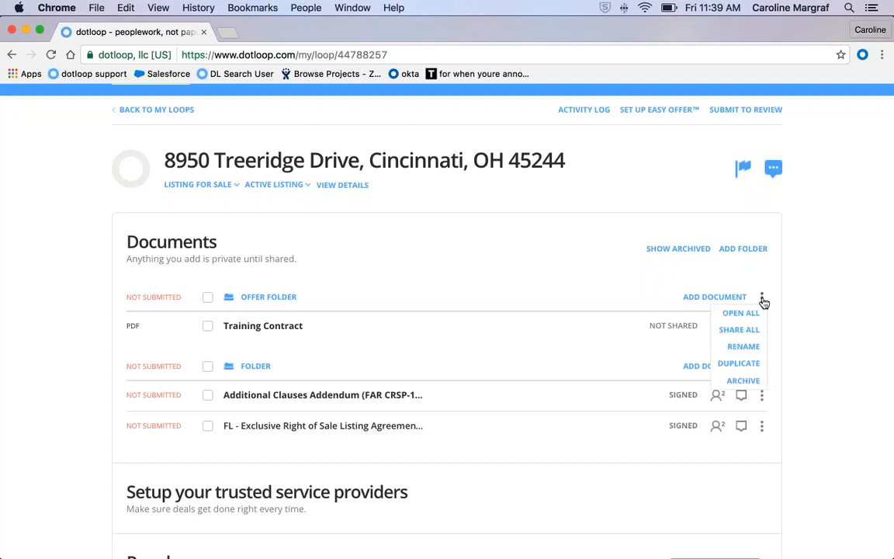
{"action": "left_click", "coordinate": [741, 381]}
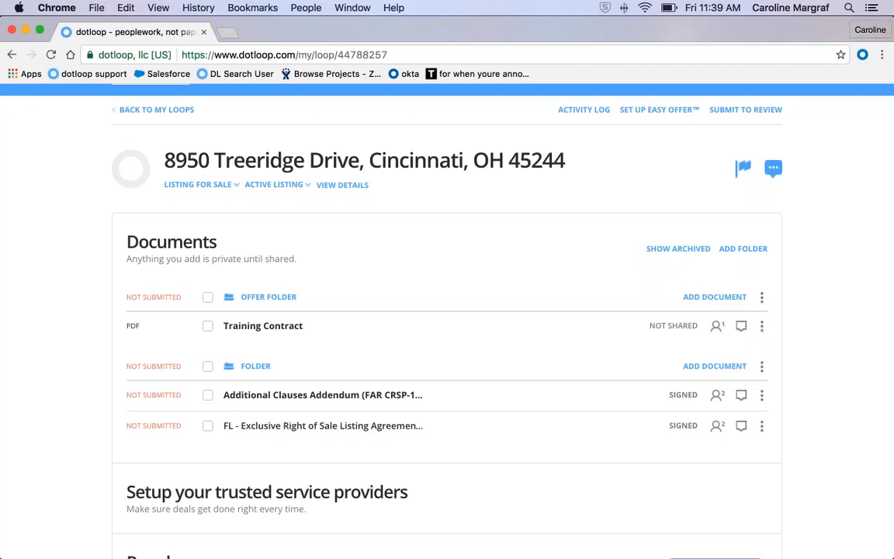
{"action": "left_click", "coordinate": [272, 190]}
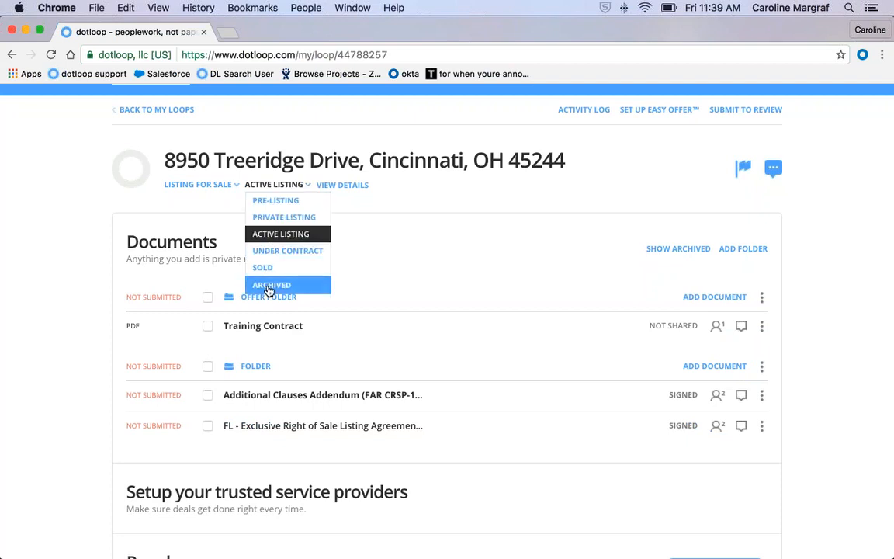
{"action": "left_click", "coordinate": [396, 247]}
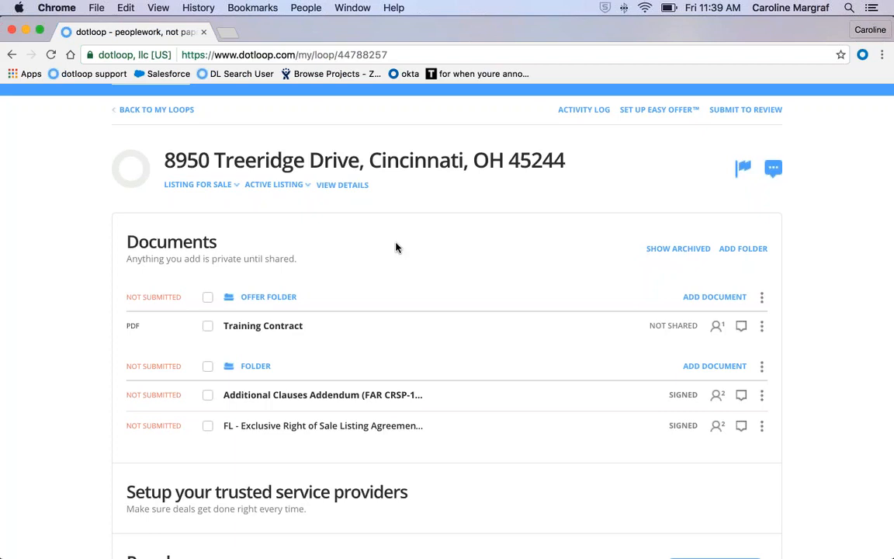
{"action": "left_click", "coordinate": [250, 327]}
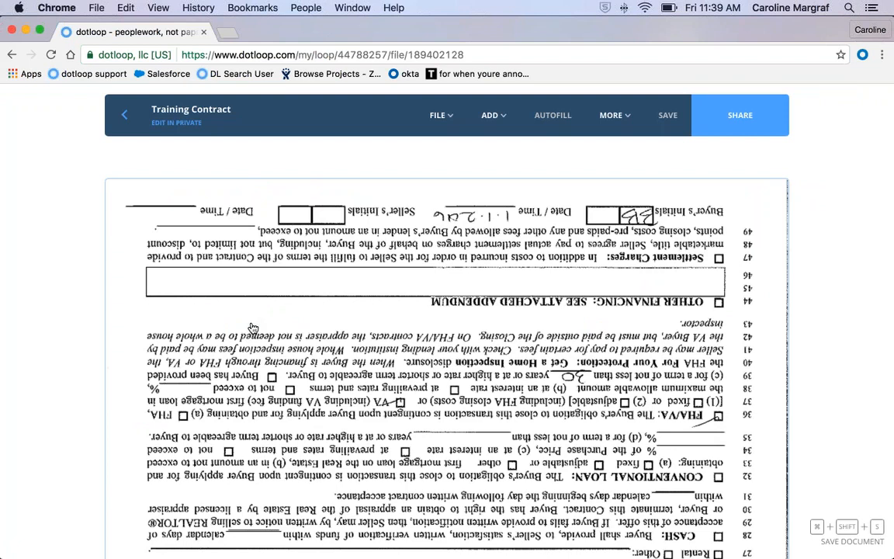
- Rotate the Training Contract left twice via File > Rotate so page 1 is upright
{"action": "left_click", "coordinate": [441, 115]}
{"action": "mouse_move", "coordinate": [495, 127]}
{"action": "mouse_move", "coordinate": [435, 119]}
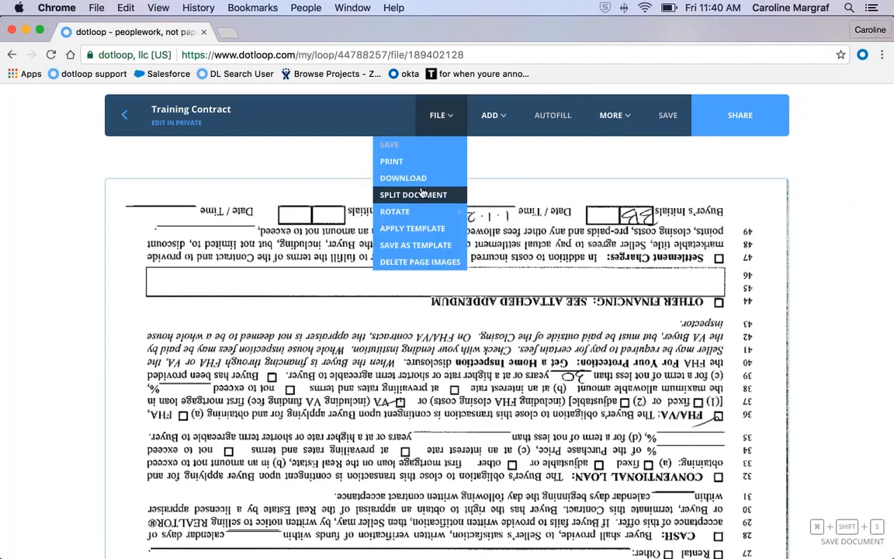
{"action": "mouse_move", "coordinate": [423, 212]}
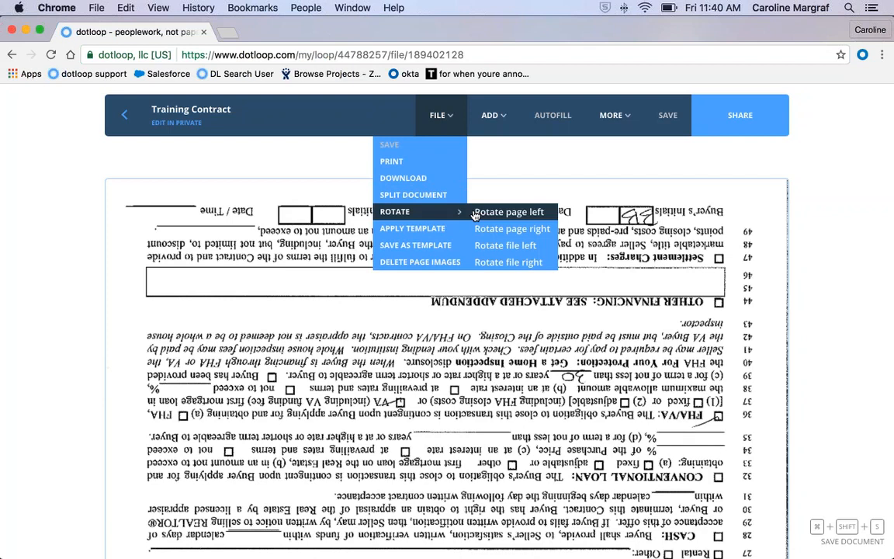
{"action": "left_click", "coordinate": [491, 248]}
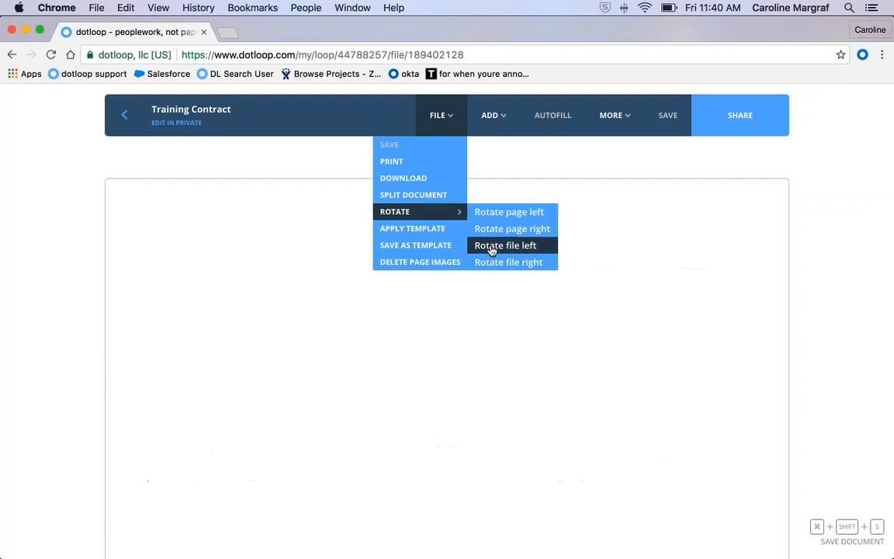
{"action": "left_click", "coordinate": [491, 249]}
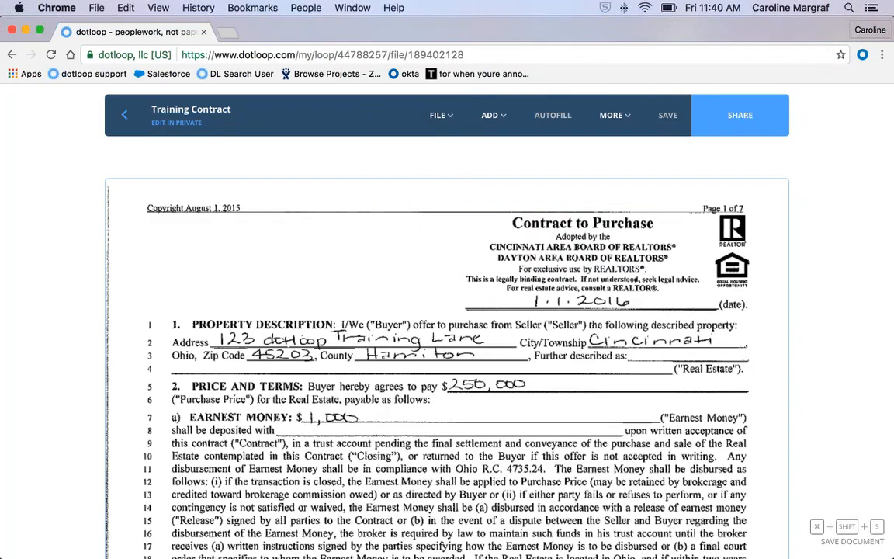
- Scroll over the upright page, then open and close the File menu without splitting
{"action": "scroll", "coordinate": [477, 340], "scroll_direction": "down", "scroll_amount": 5}
{"action": "scroll", "coordinate": [477, 340], "scroll_direction": "down", "scroll_amount": 5}
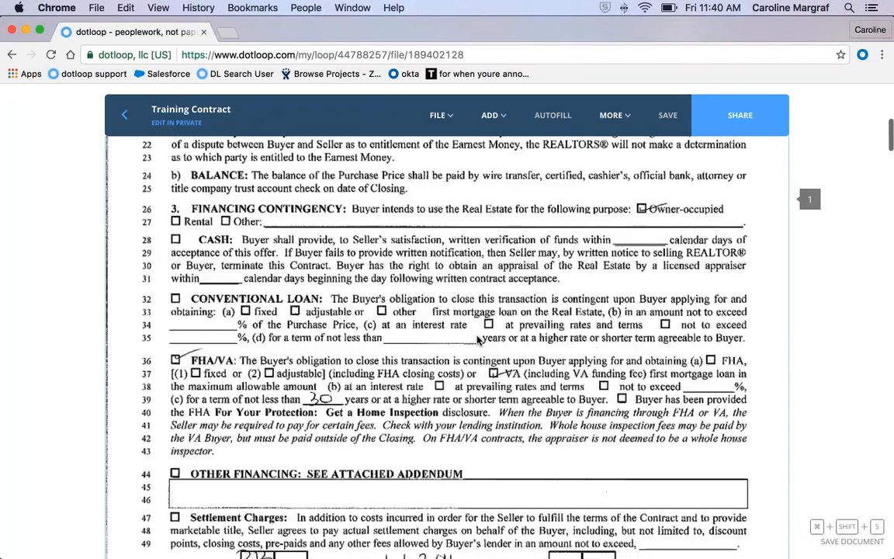
{"action": "scroll", "coordinate": [477, 341], "scroll_direction": "up", "scroll_amount": 5}
{"action": "scroll", "coordinate": [476, 375], "scroll_direction": "up", "scroll_amount": 5}
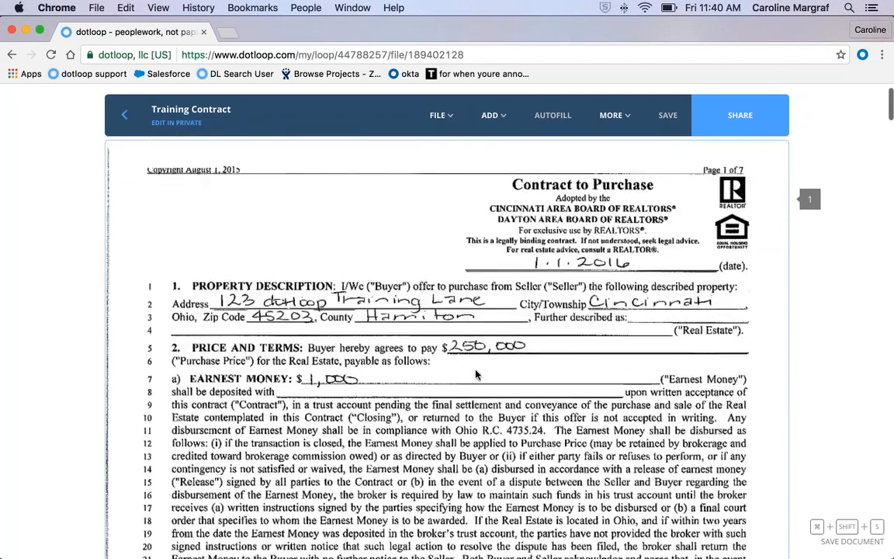
{"action": "left_click", "coordinate": [441, 115]}
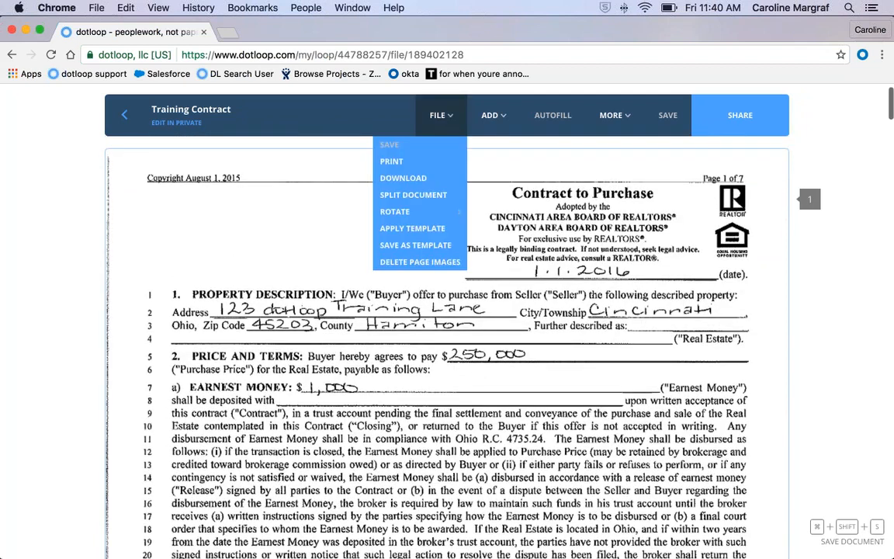
{"action": "left_click", "coordinate": [420, 204]}
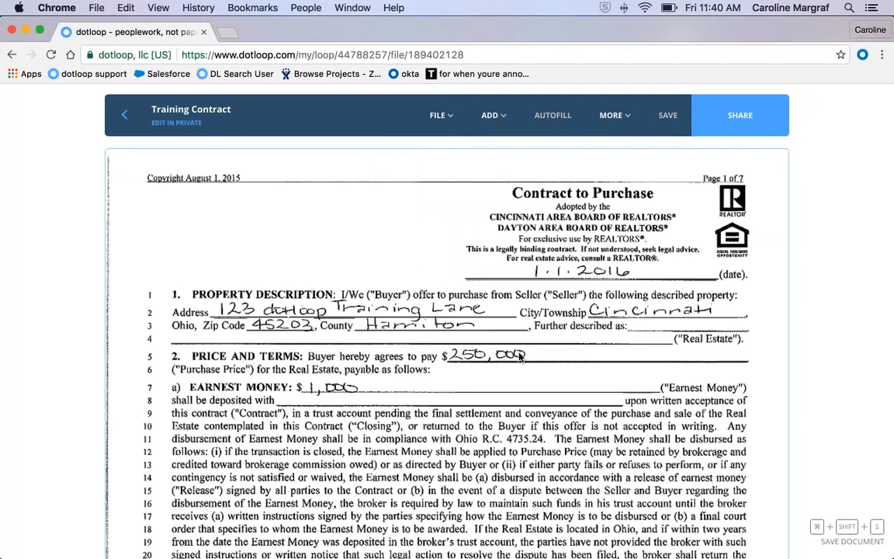
- Scroll through contract pages 1–3 and back to page 1, then bring up the Add menu
{"action": "scroll", "coordinate": [520, 356], "scroll_direction": "down", "scroll_amount": 5}
{"action": "scroll", "coordinate": [519, 356], "scroll_direction": "down", "scroll_amount": 5}
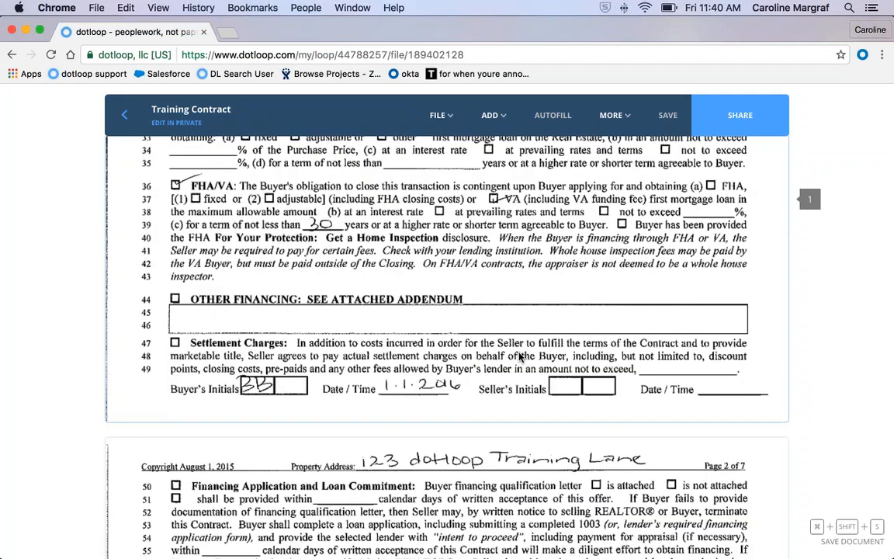
{"action": "scroll", "coordinate": [519, 357], "scroll_direction": "down", "scroll_amount": 3}
{"action": "scroll", "coordinate": [519, 354], "scroll_direction": "down", "scroll_amount": 9}
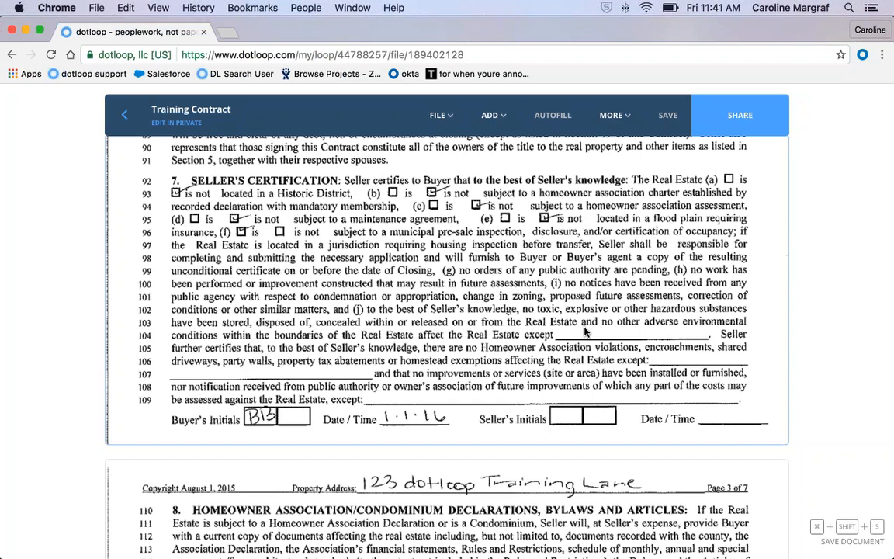
{"action": "scroll", "coordinate": [585, 332], "scroll_direction": "up", "scroll_amount": 10}
{"action": "scroll", "coordinate": [585, 332], "scroll_direction": "up", "scroll_amount": 5}
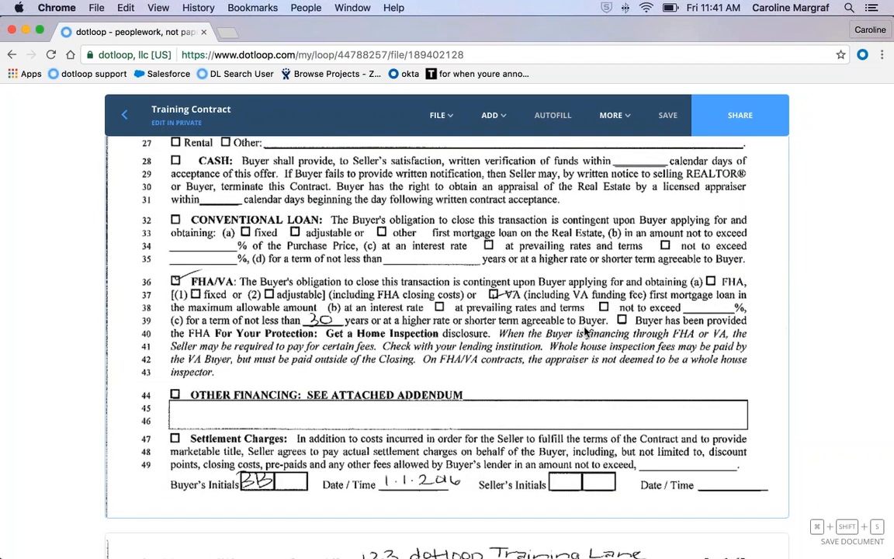
{"action": "mouse_move", "coordinate": [482, 130]}
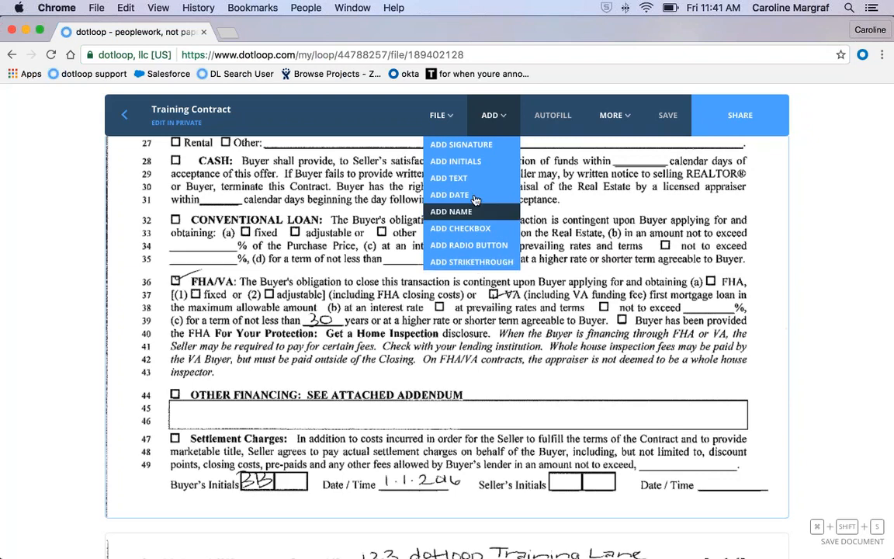
- Place an initials field in page 1's Seller's Initials box and shrink it to fit
{"action": "left_click", "coordinate": [475, 169]}
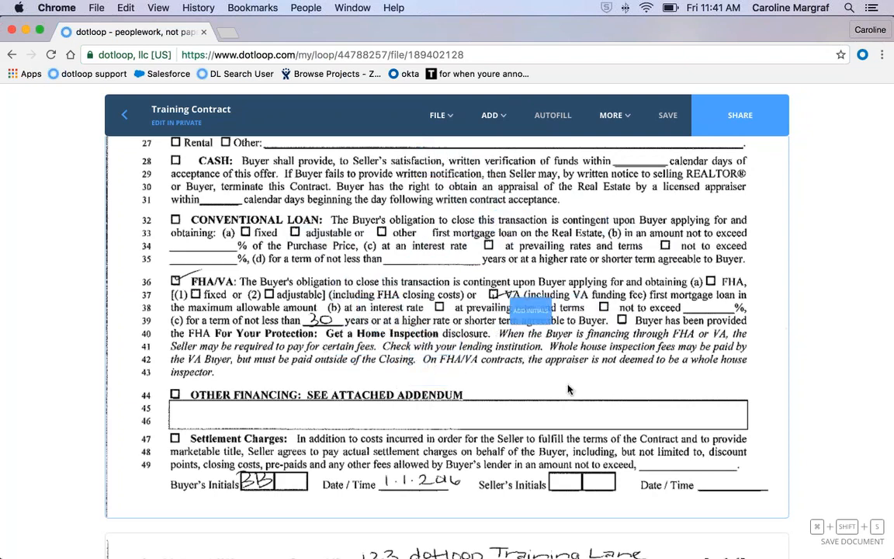
{"action": "left_click", "coordinate": [570, 510]}
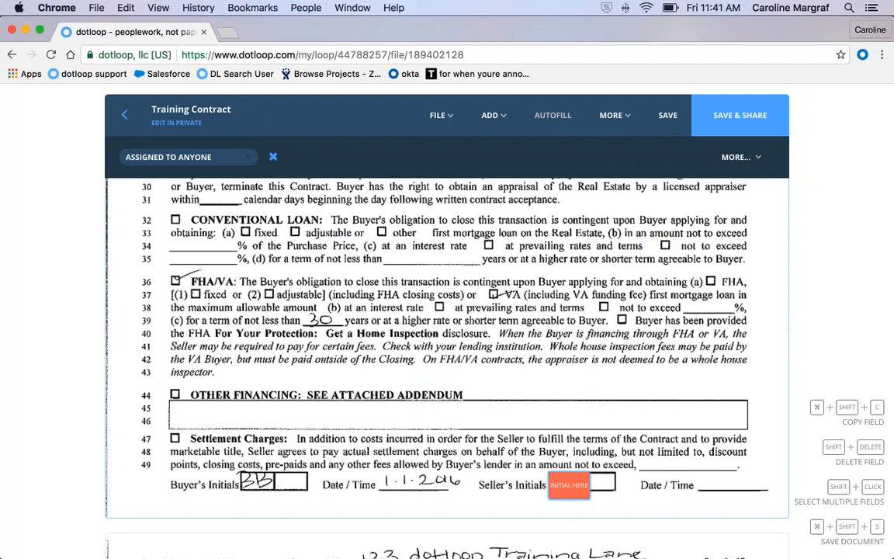
{"action": "left_click", "coordinate": [584, 491]}
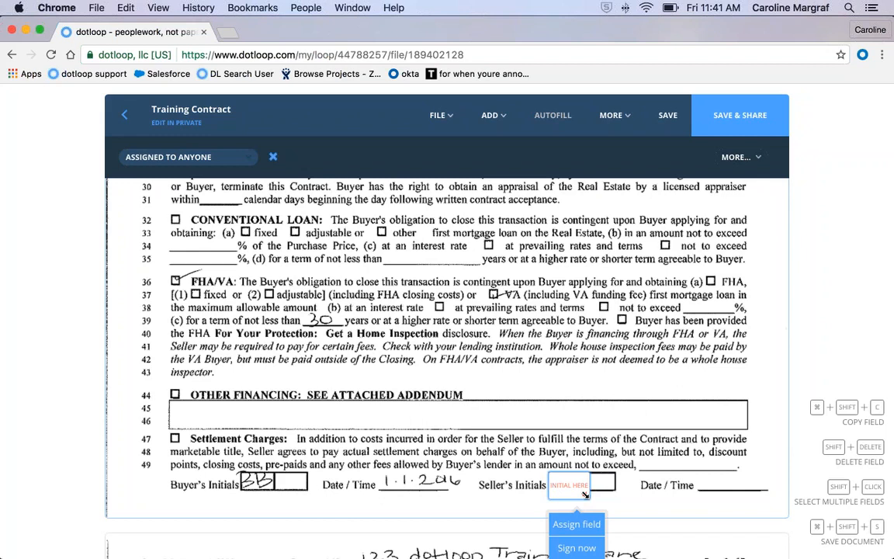
{"action": "left_click_drag", "start_coordinate": [585, 494], "coordinate": [578, 488]}
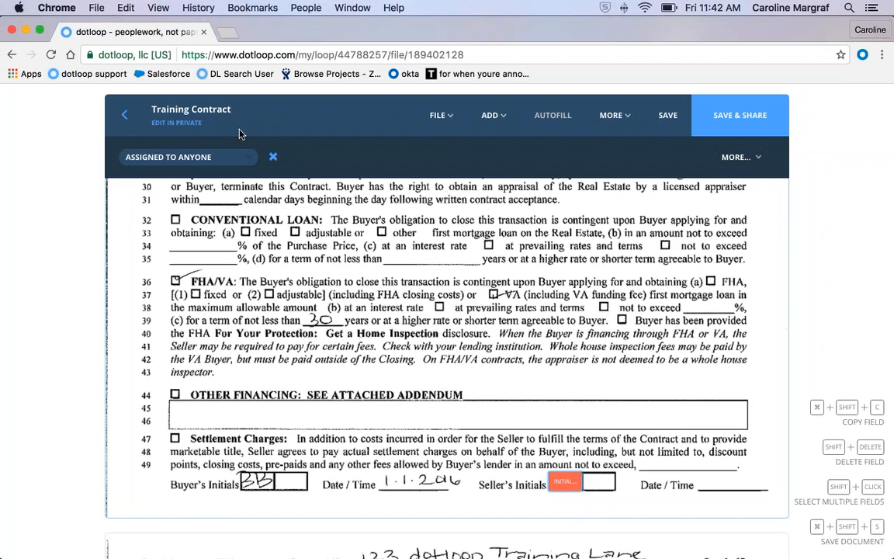
- Assign the new initials field to the seller
{"action": "left_click", "coordinate": [177, 155]}
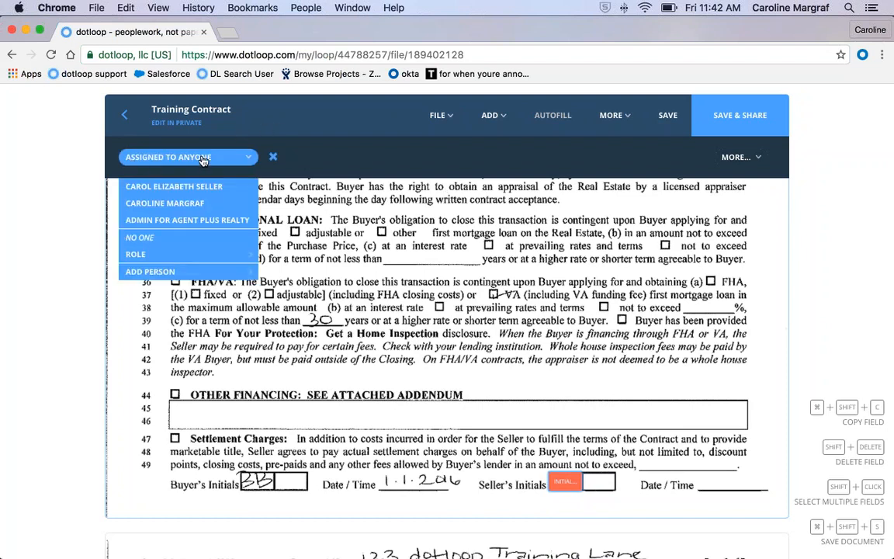
{"action": "mouse_move", "coordinate": [566, 481]}
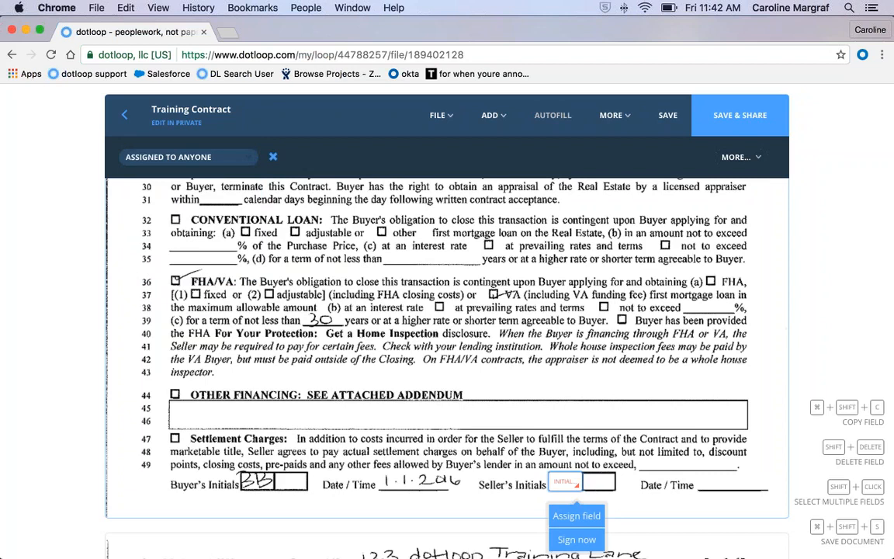
{"action": "left_click", "coordinate": [573, 516]}
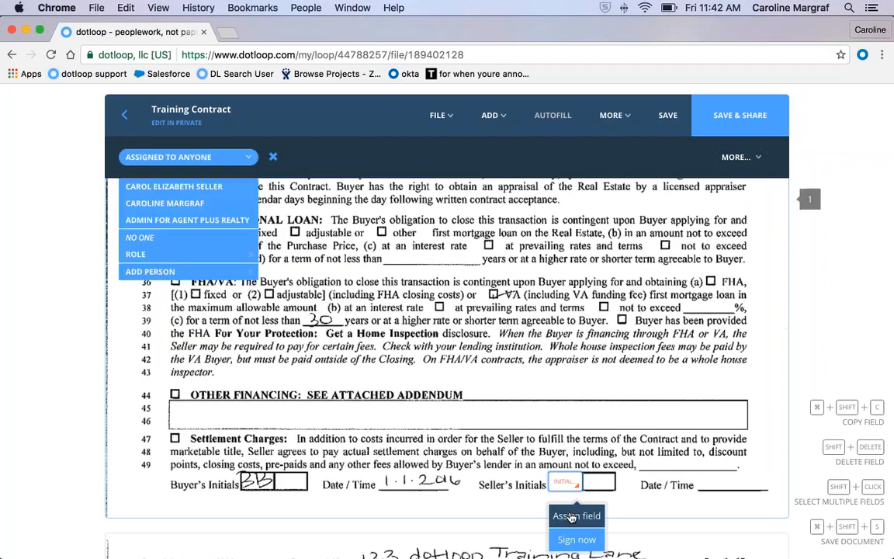
{"action": "left_click", "coordinate": [177, 191]}
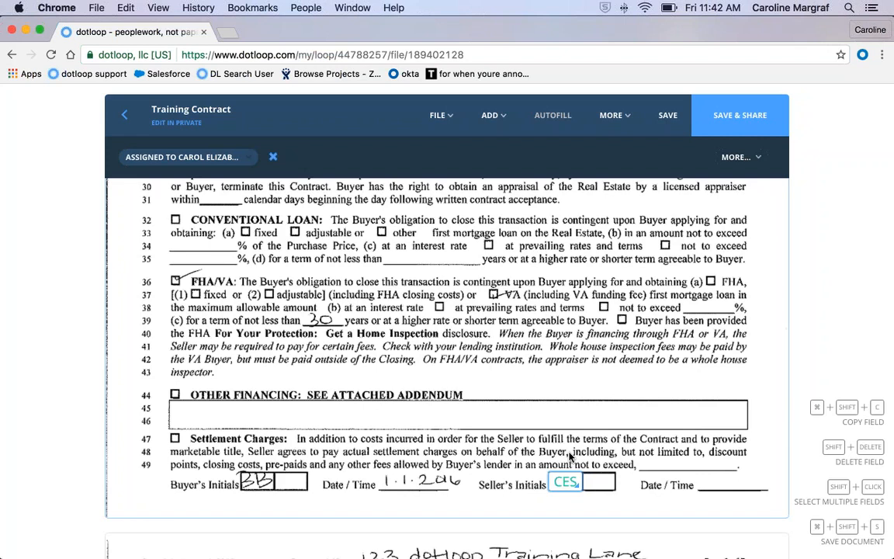
{"action": "scroll", "coordinate": [571, 457], "scroll_direction": "down", "scroll_amount": 10}
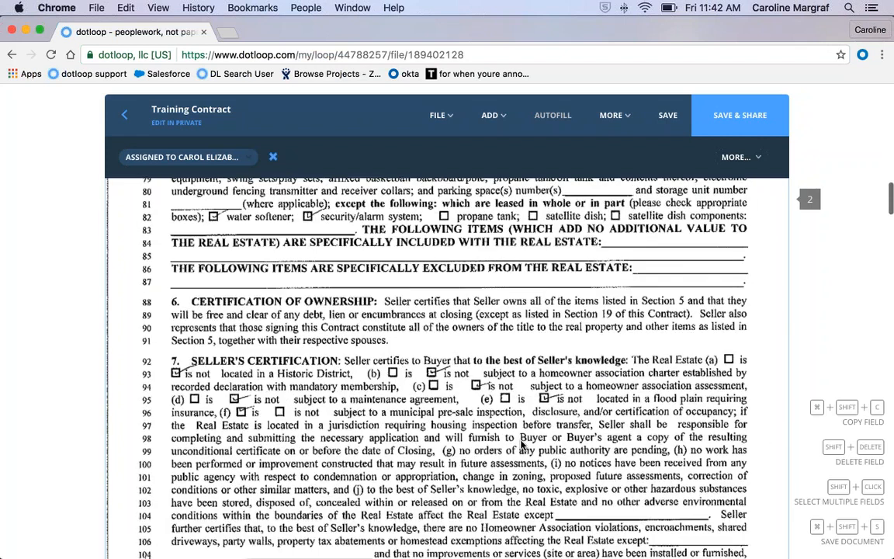
- Select the seller's initials field on page 1 and put a copy in page 2's Seller's Initials box
{"action": "scroll", "coordinate": [523, 445], "scroll_direction": "down", "scroll_amount": 3}
{"action": "left_click", "coordinate": [490, 116]}
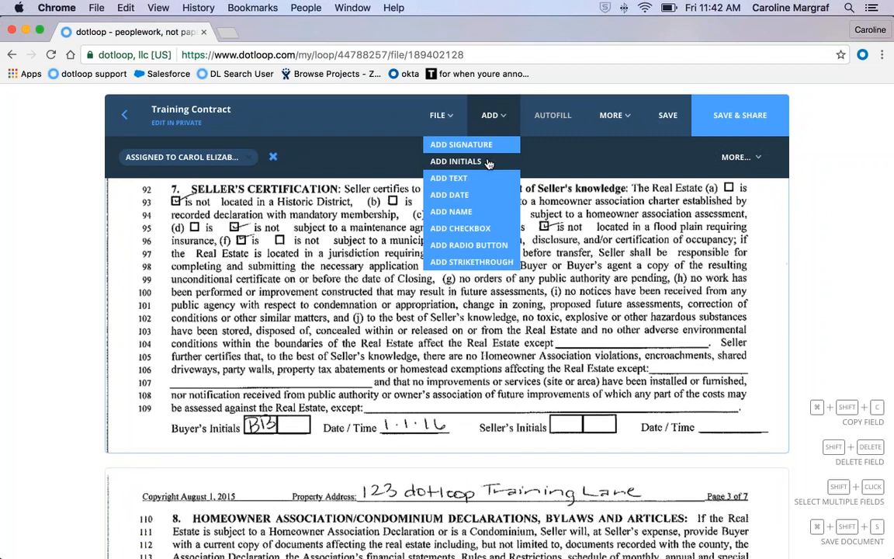
{"action": "left_click", "coordinate": [489, 163]}
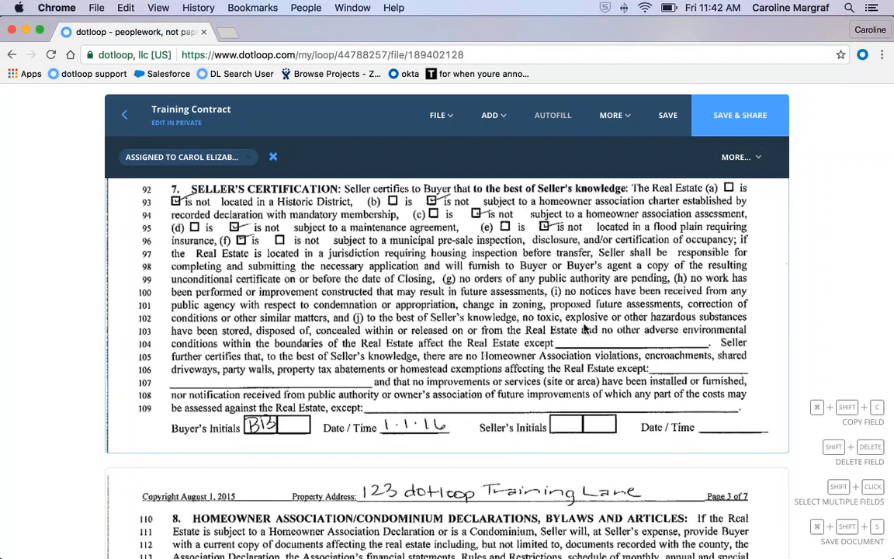
{"action": "scroll", "coordinate": [586, 329], "scroll_direction": "up", "scroll_amount": 10}
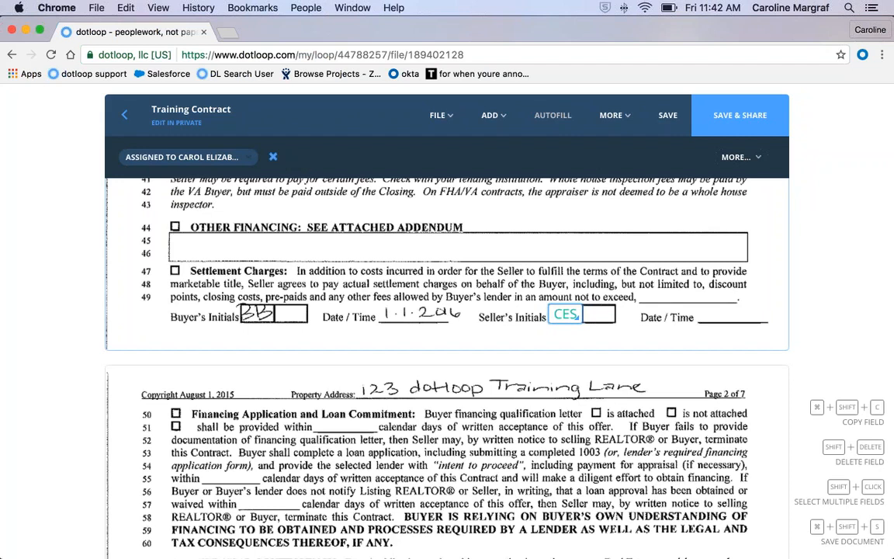
{"action": "left_click", "coordinate": [554, 314]}
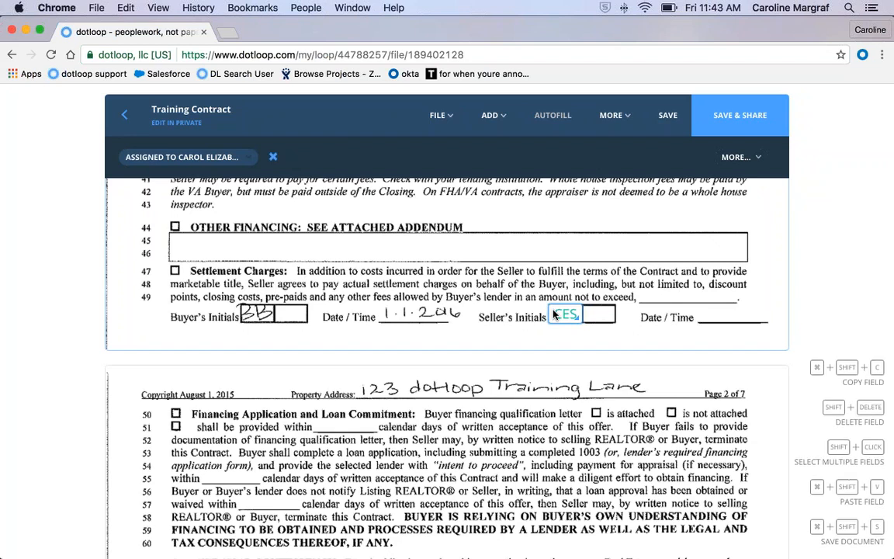
{"action": "scroll", "coordinate": [555, 314], "scroll_direction": "down", "scroll_amount": 5}
{"action": "scroll", "coordinate": [579, 347], "scroll_direction": "down", "scroll_amount": 20}
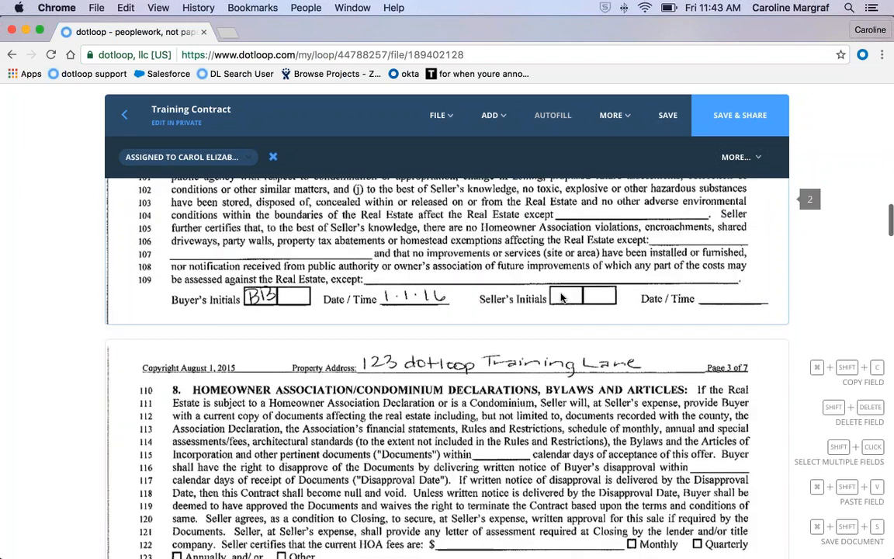
{"action": "left_click", "coordinate": [562, 298]}
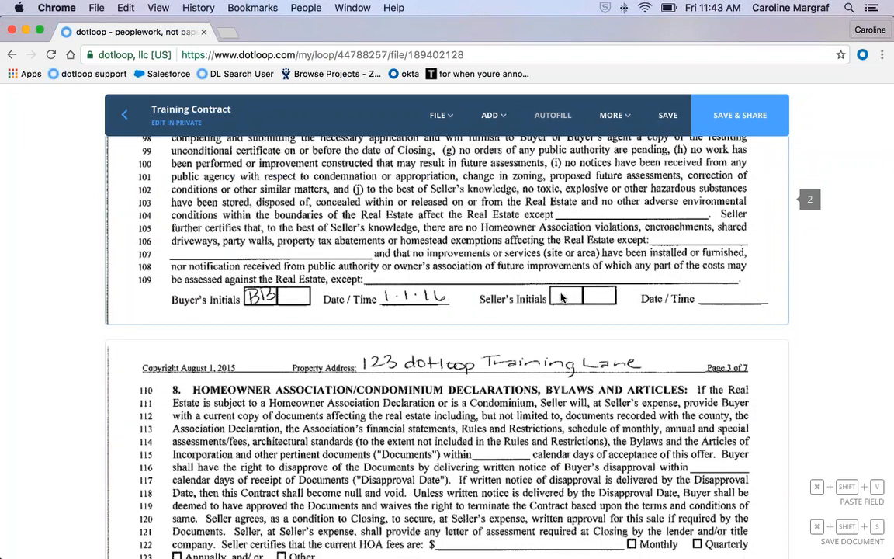
{"action": "left_click", "coordinate": [563, 299]}
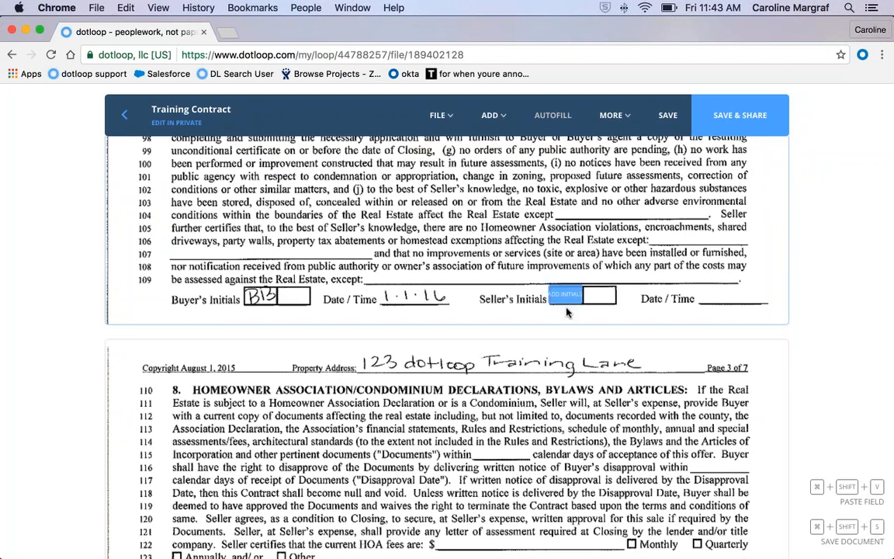
{"action": "left_click", "coordinate": [566, 297]}
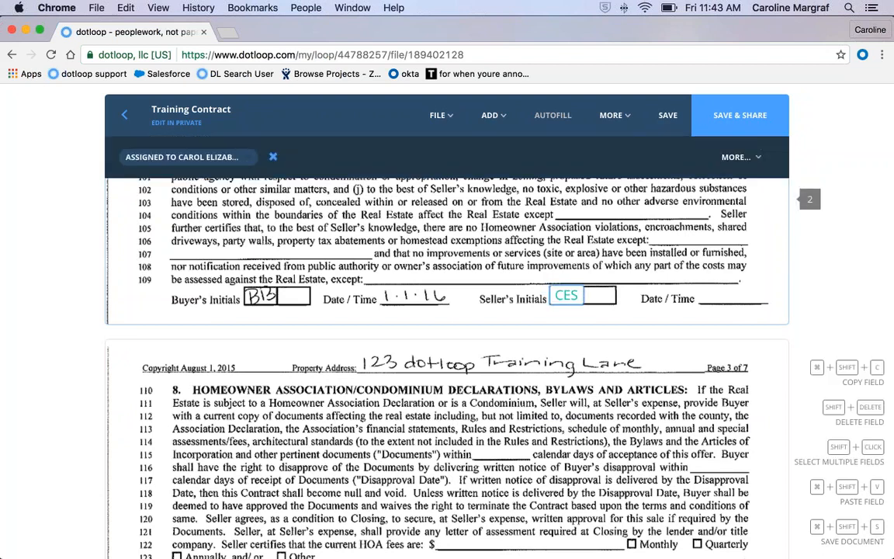
- Add the seller's initials to the Seller's Initials boxes on pages 3 through 6
{"action": "scroll", "coordinate": [447, 365], "scroll_direction": "down", "scroll_amount": 10}
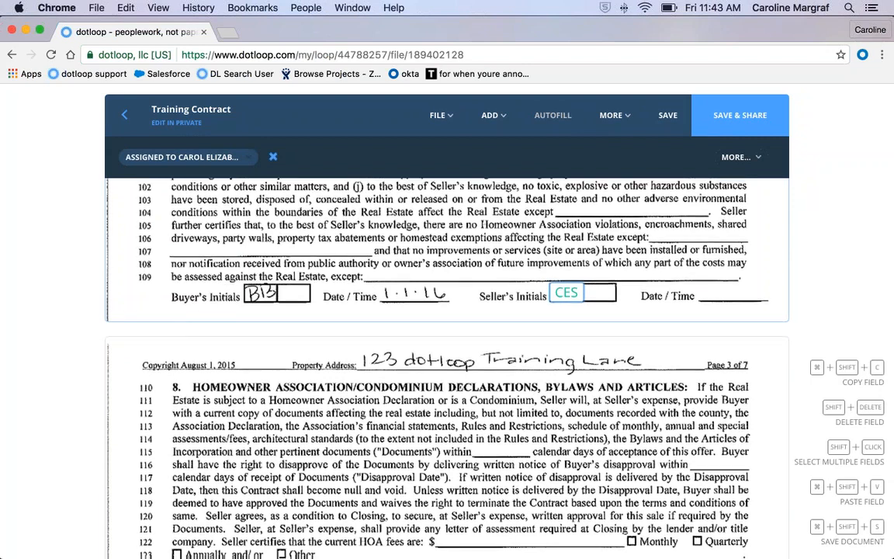
{"action": "scroll", "coordinate": [447, 365], "scroll_direction": "down", "scroll_amount": 5}
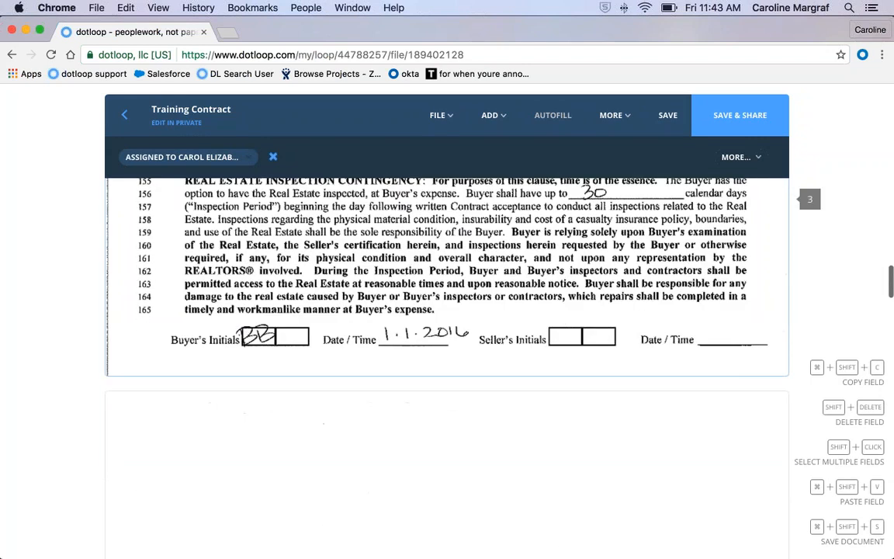
{"action": "left_click", "coordinate": [566, 352]}
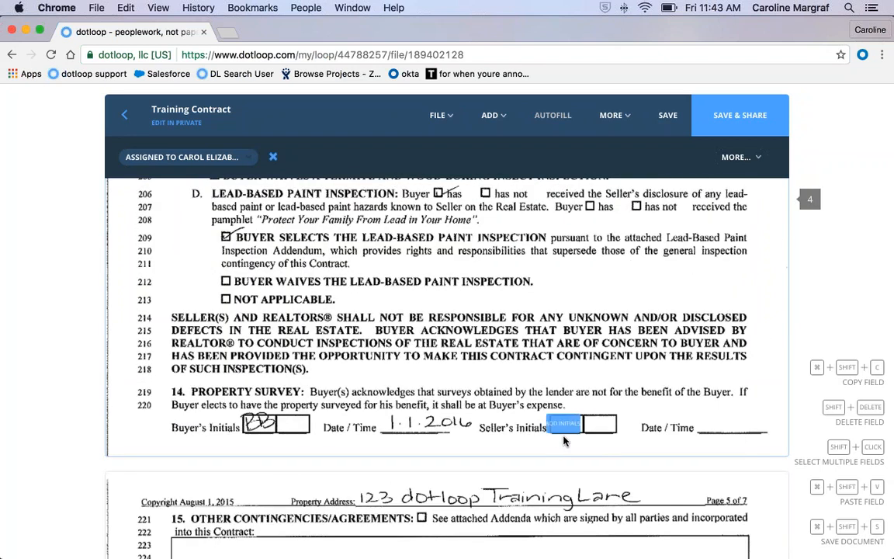
{"action": "left_click", "coordinate": [567, 437]}
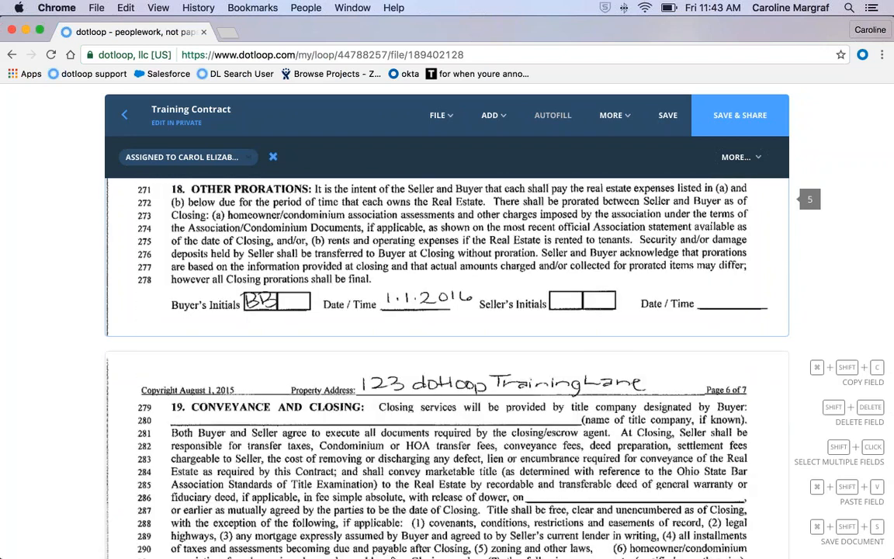
{"action": "left_click", "coordinate": [566, 301]}
{"action": "scroll", "coordinate": [619, 444], "scroll_direction": "down", "scroll_amount": 1}
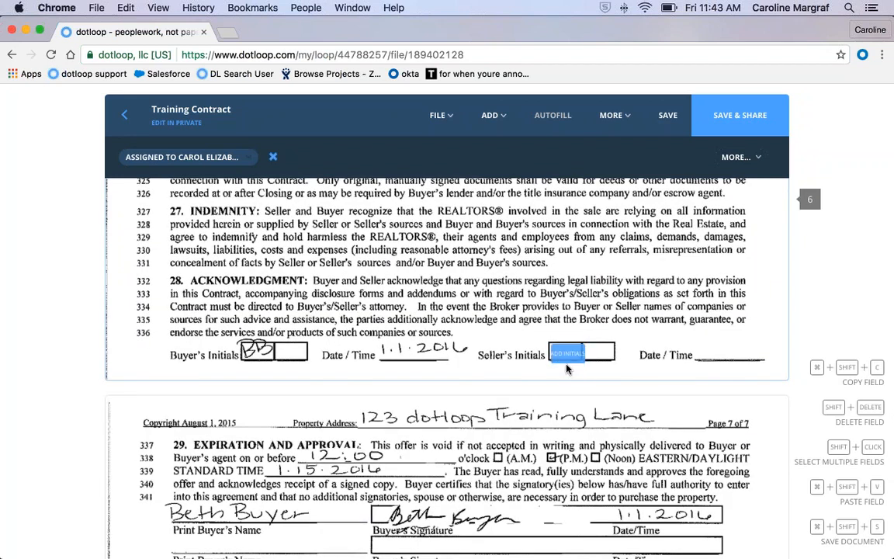
{"action": "left_click", "coordinate": [519, 321]}
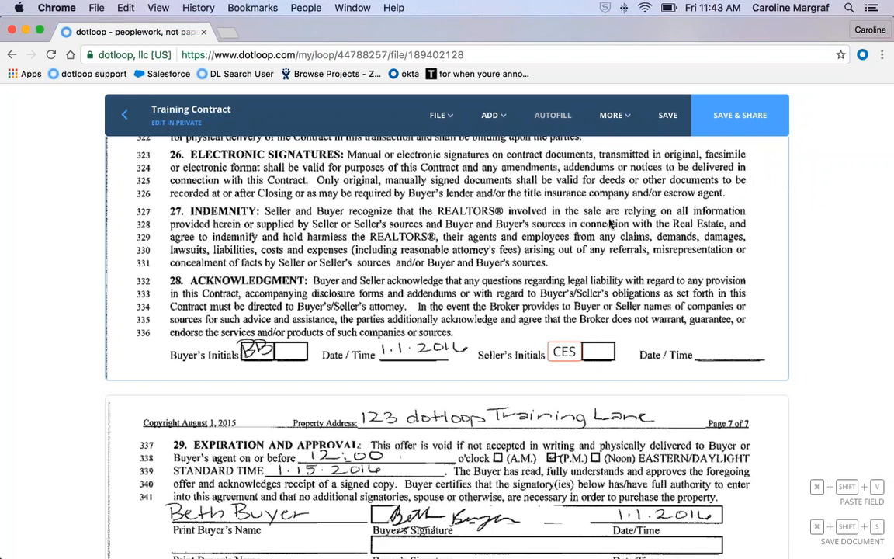
{"action": "left_click", "coordinate": [483, 118]}
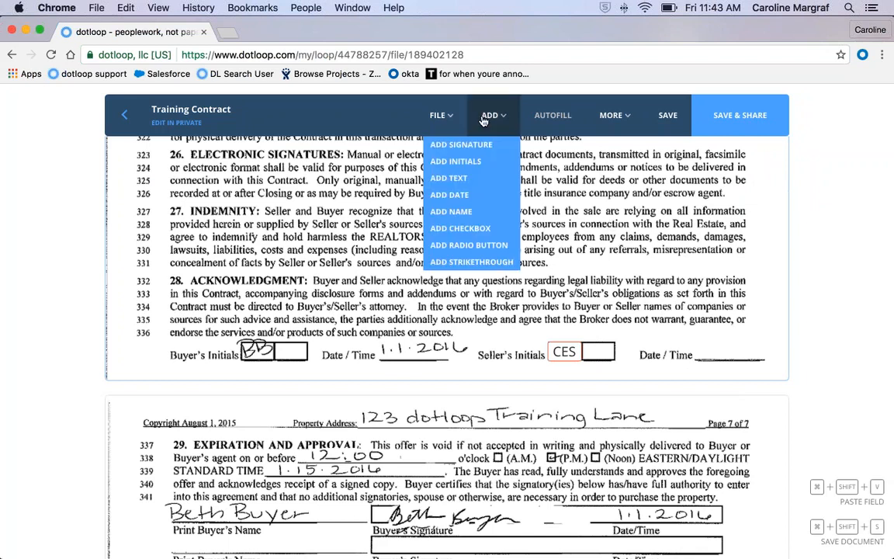
- Place a date field on page 6's seller Date/Time blank, try editing its text, clear it and reselect it
{"action": "left_click", "coordinate": [447, 195]}
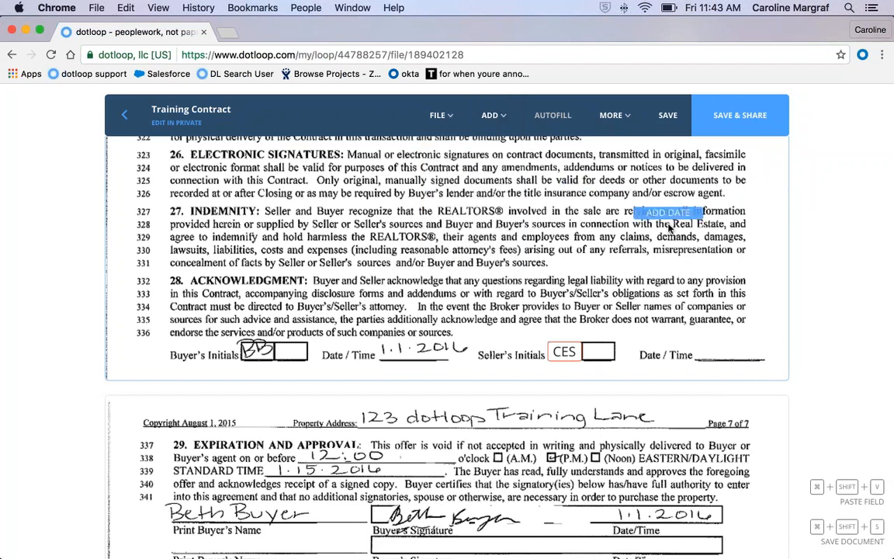
{"action": "left_click", "coordinate": [730, 367]}
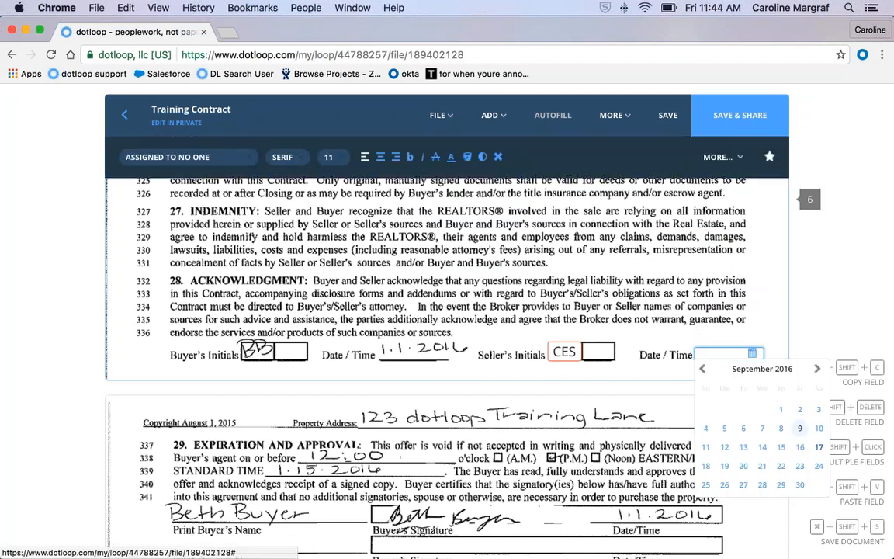
{"action": "left_click", "coordinate": [800, 428]}
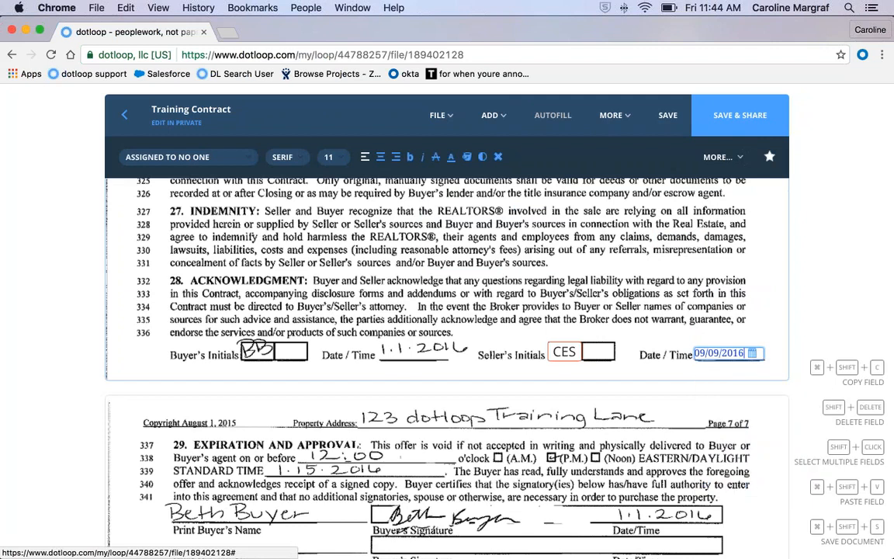
{"action": "key", "text": "BackSpace"}
{"action": "key", "text": "BackSpace"}
{"action": "key", "text": "BackSpace"}
{"action": "key", "text": "BackSpace"}
{"action": "key", "text": "BackSpace"}
{"action": "key", "text": "BackSpace"}
{"action": "key", "text": "BackSpace"}
{"action": "key", "text": "BackSpace"}
{"action": "key", "text": "BackSpace"}
{"action": "key", "text": "BackSpace"}
{"action": "type", "text": "Ste"}
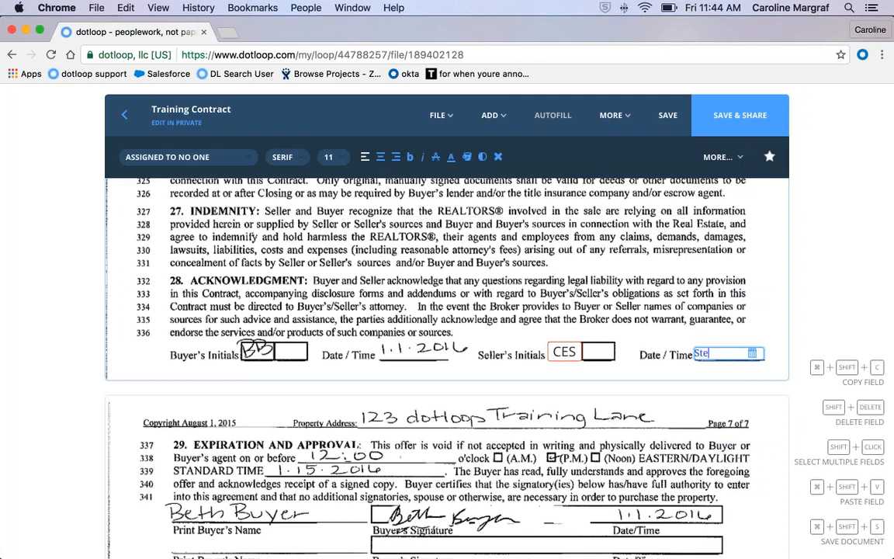
{"action": "key", "text": "BackSpace"}
{"action": "key", "text": "BackSpace"}
{"action": "type", "text": "eptember"}
{"action": "key", "text": "BackSpace"}
{"action": "key", "text": "BackSpace"}
{"action": "key", "text": "BackSpace"}
{"action": "key", "text": "BackSpace"}
{"action": "key", "text": "BackSpace"}
{"action": "key", "text": "BackSpace"}
{"action": "key", "text": "BackSpace"}
{"action": "key", "text": "BackSpace"}
{"action": "key", "text": "BackSpace"}
{"action": "left_click", "coordinate": [750, 318]}
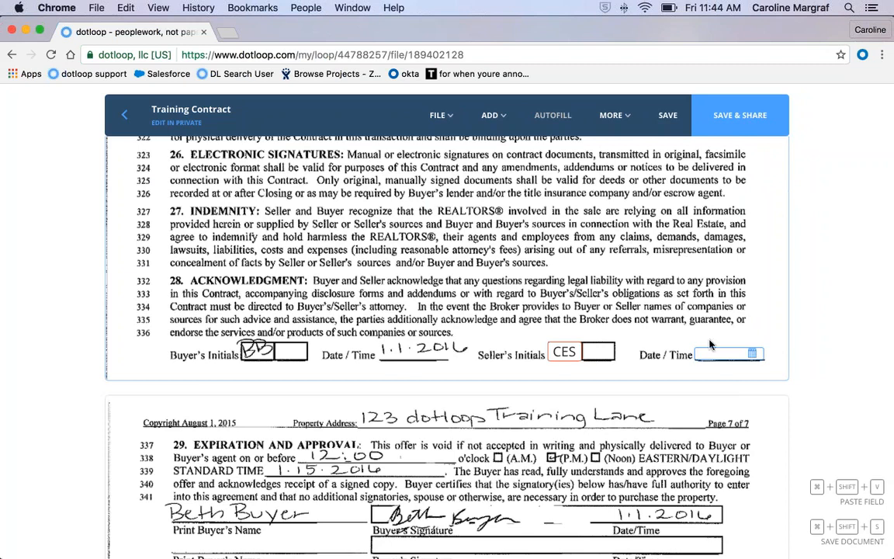
{"action": "left_click", "coordinate": [752, 354]}
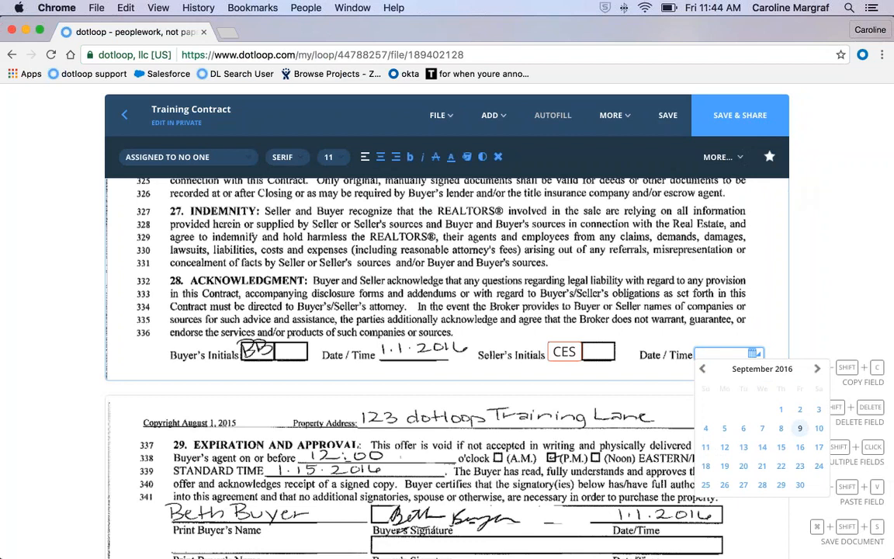
- Assign the page 6 date field to the seller, then scroll toward section 30 Action by Seller
{"action": "left_click", "coordinate": [183, 157]}
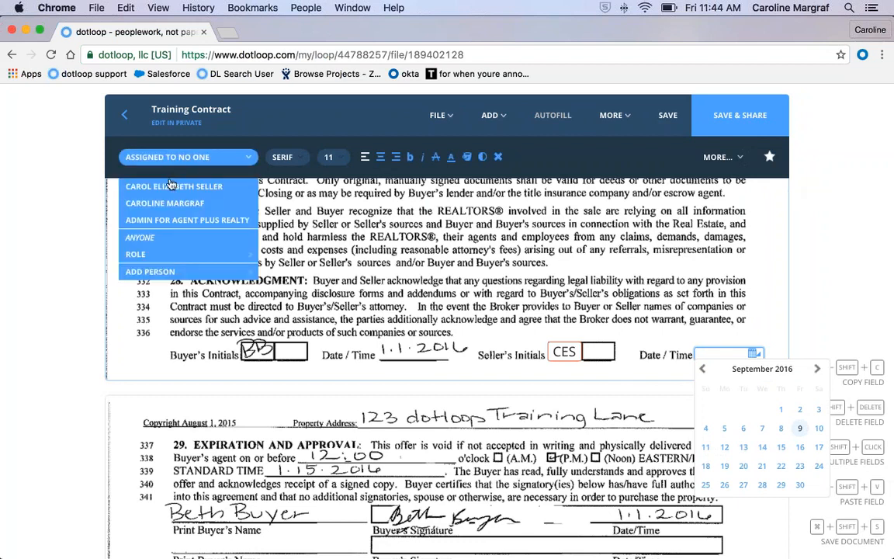
{"action": "left_click", "coordinate": [160, 159]}
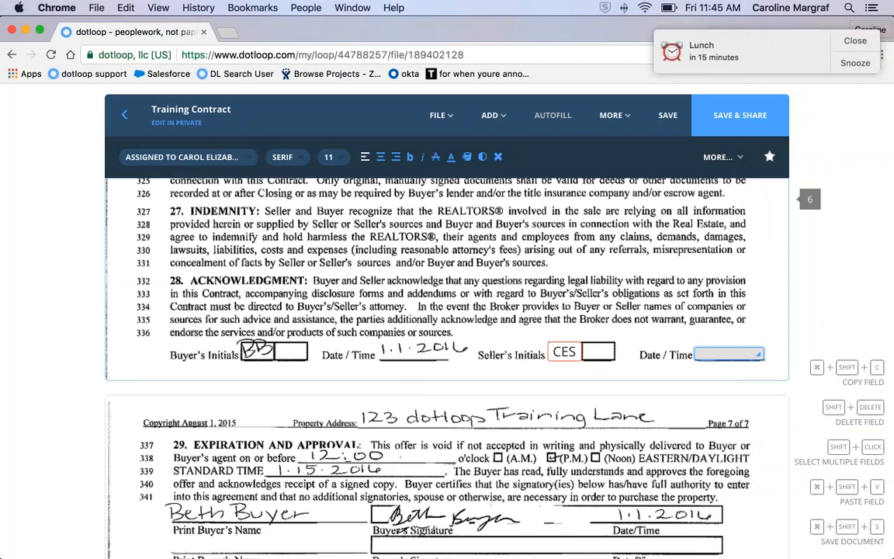
{"action": "left_click", "coordinate": [183, 157]}
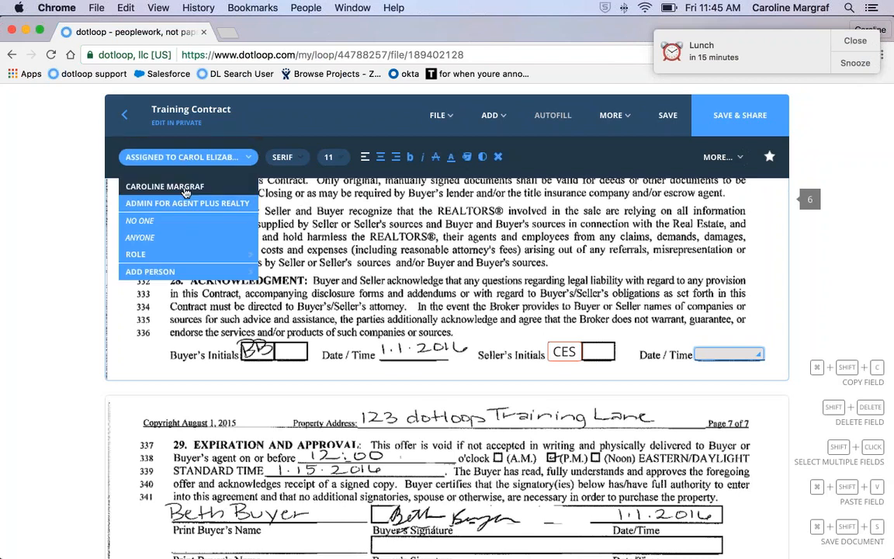
{"action": "left_click", "coordinate": [187, 235]}
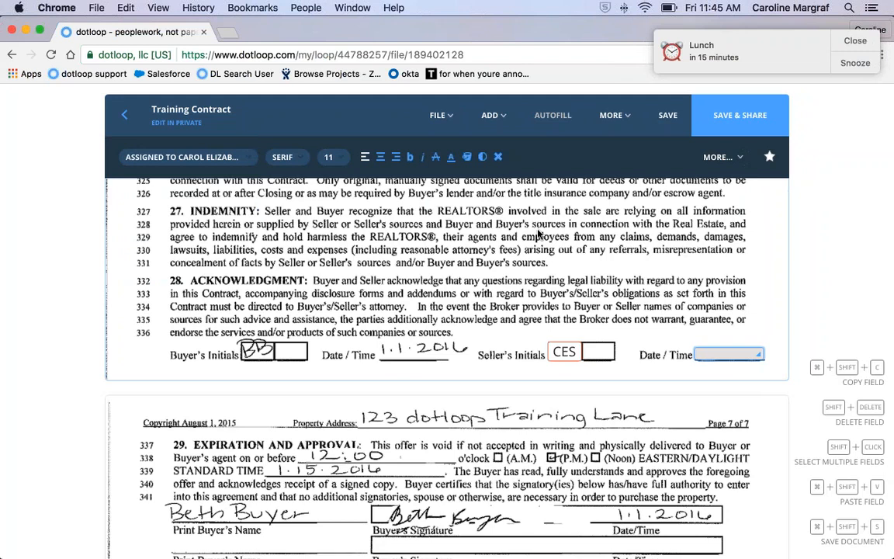
{"action": "scroll", "coordinate": [771, 359], "scroll_direction": "down", "scroll_amount": 10}
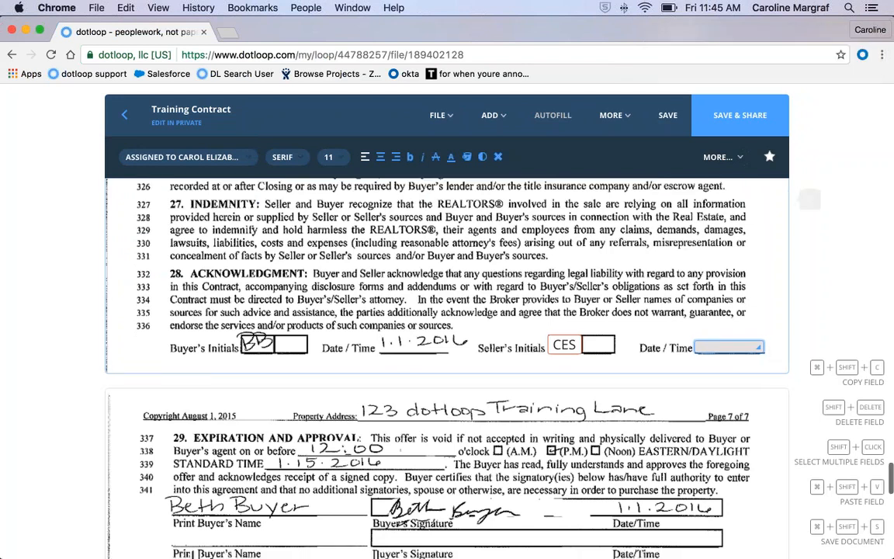
- Add a signature field on section 30's Seller's Signature line and stretch it across the line
{"action": "left_click", "coordinate": [493, 115]}
{"action": "left_click", "coordinate": [461, 145]}
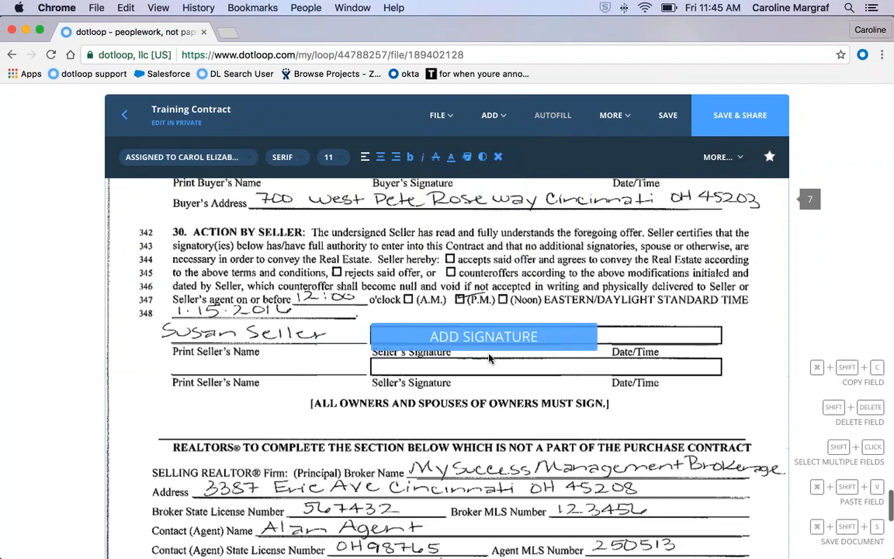
{"action": "left_click", "coordinate": [435, 320]}
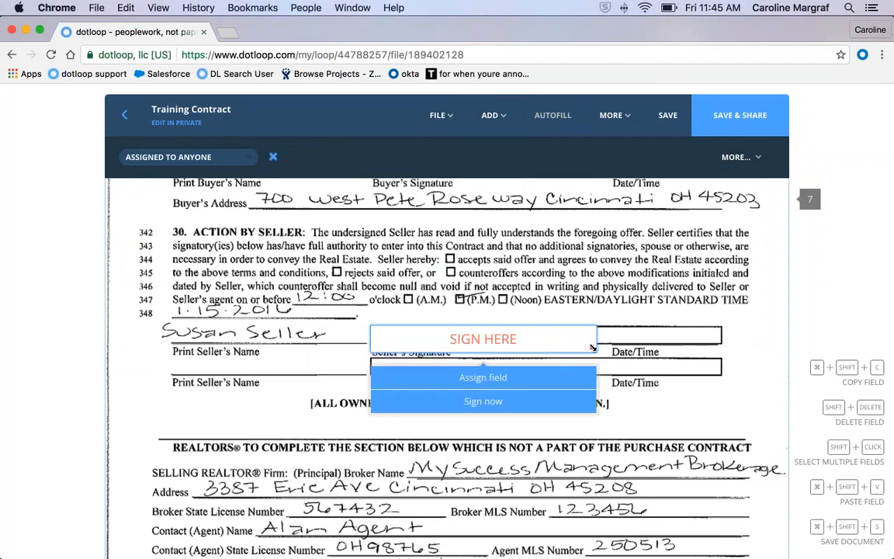
{"action": "left_click_drag", "start_coordinate": [592, 347], "coordinate": [718, 341]}
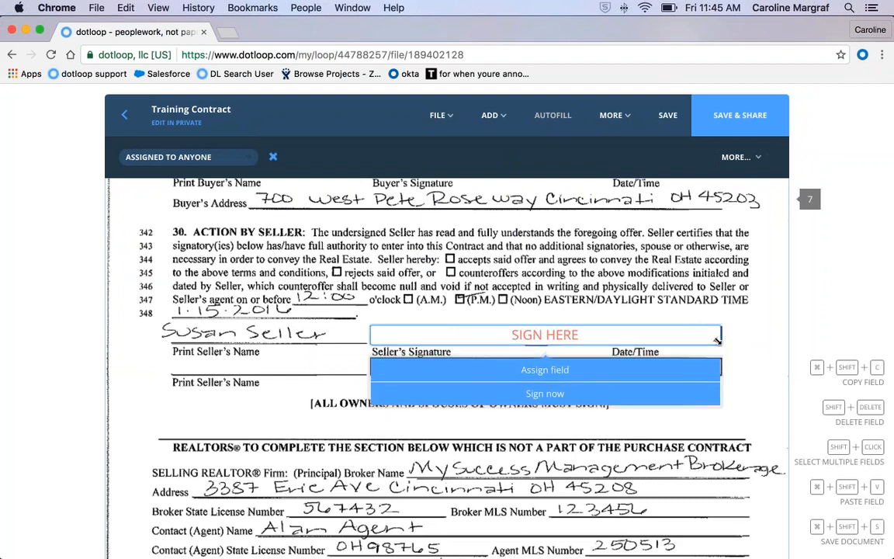
- Assign the new signature field to the seller
{"action": "left_click", "coordinate": [683, 370]}
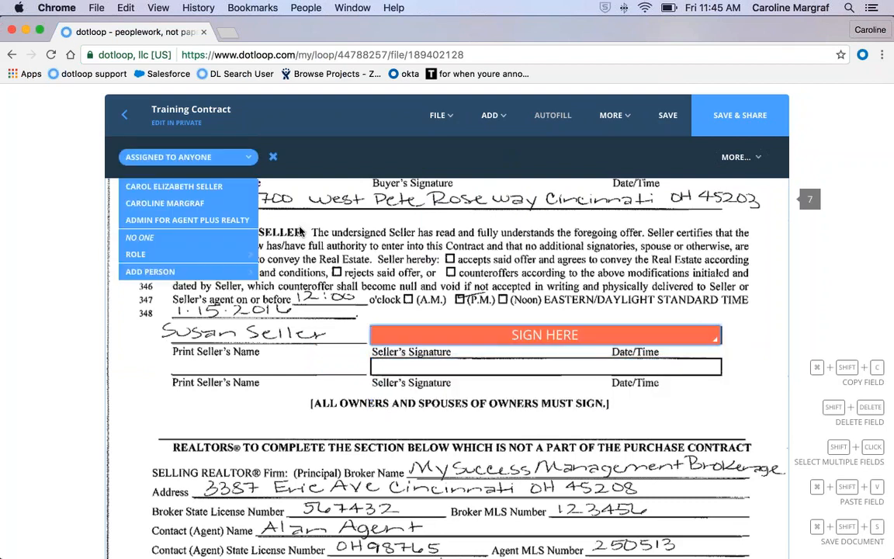
{"action": "left_click", "coordinate": [240, 193]}
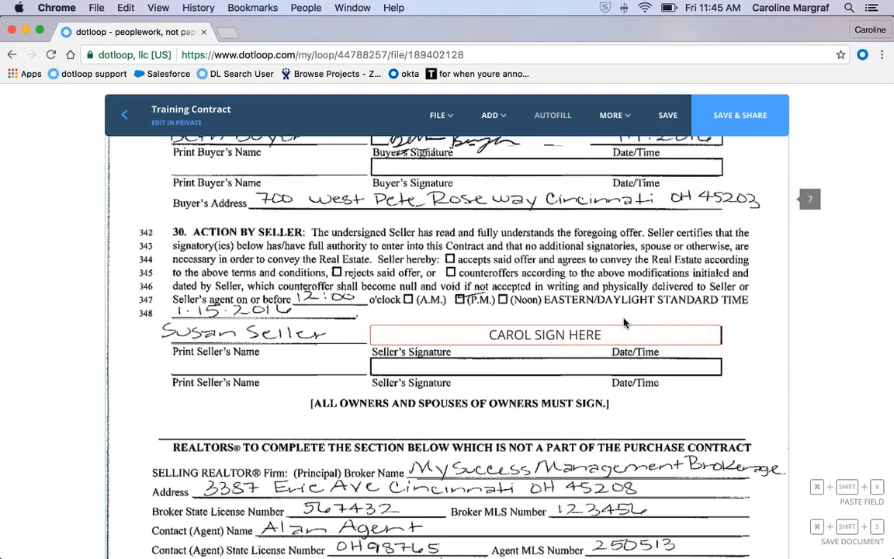
{"action": "scroll", "coordinate": [625, 323], "scroll_direction": "down", "scroll_amount": 7}
{"action": "scroll", "coordinate": [625, 323], "scroll_direction": "up", "scroll_amount": 3}
{"action": "scroll", "coordinate": [625, 323], "scroll_direction": "up", "scroll_amount": 10}
- Save the Training Contract and open the MORE menu of extra document actions
{"action": "left_click", "coordinate": [668, 115]}
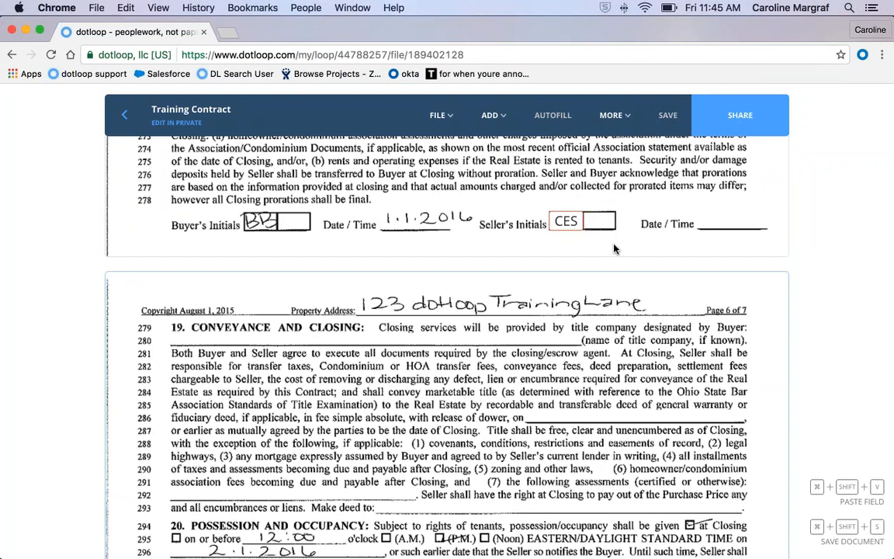
{"action": "left_click", "coordinate": [613, 115]}
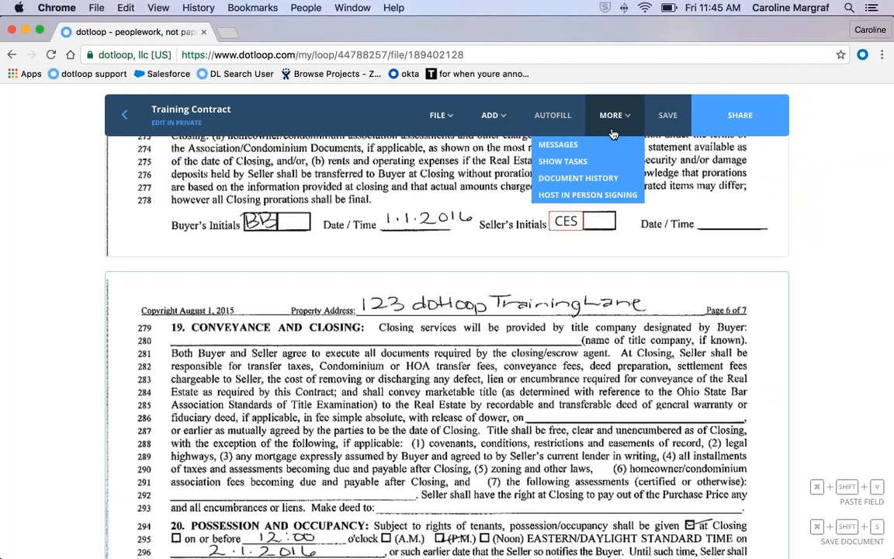
{"action": "scroll", "coordinate": [447, 310], "scroll_direction": "up", "scroll_amount": 15}
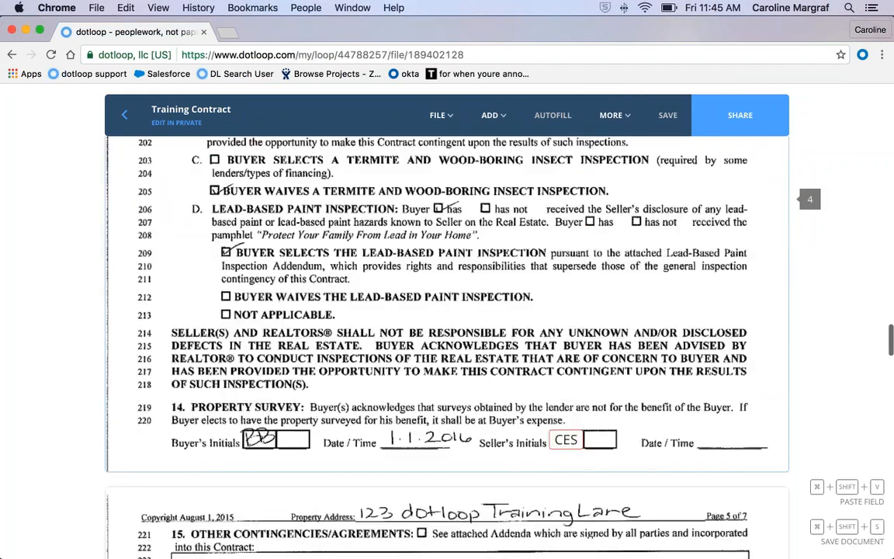
{"action": "scroll", "coordinate": [447, 311], "scroll_direction": "up", "scroll_amount": 20}
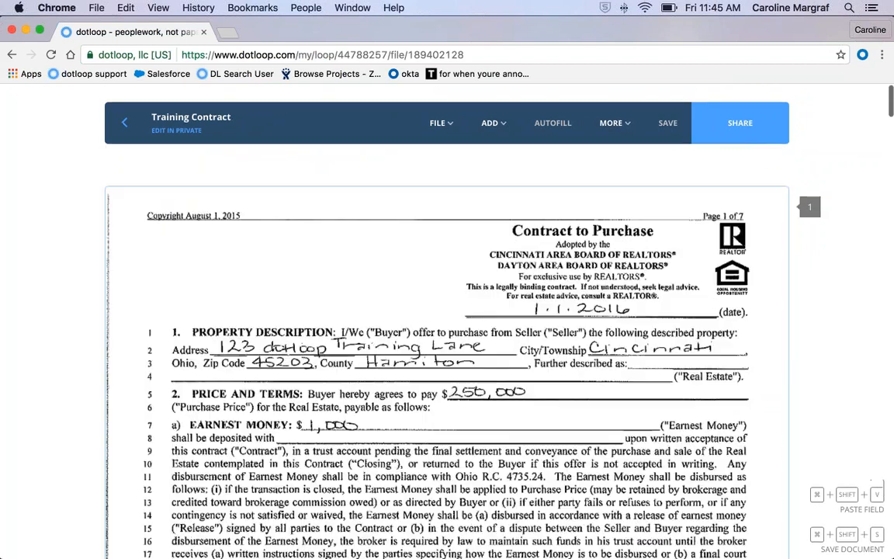
{"action": "left_click", "coordinate": [615, 122]}
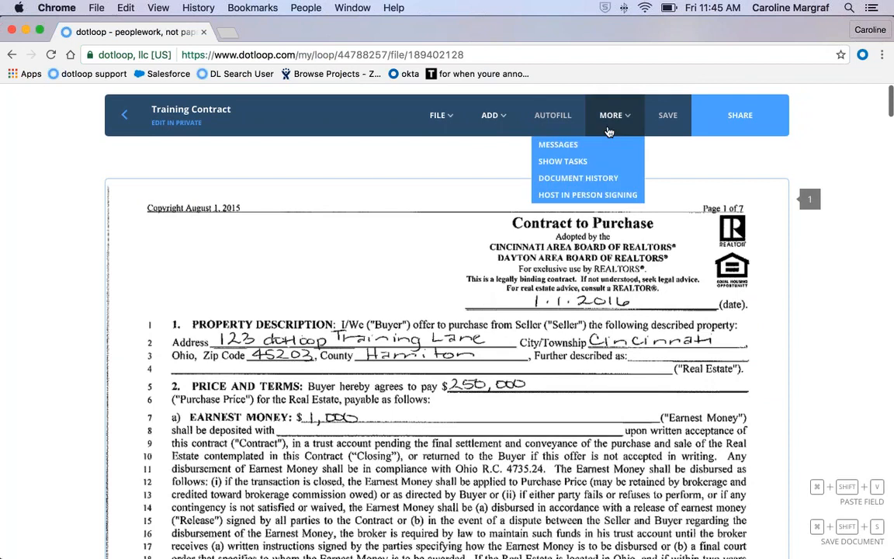
- Host an in-person signing with the seller as signer and begin signing
{"action": "left_click", "coordinate": [605, 198]}
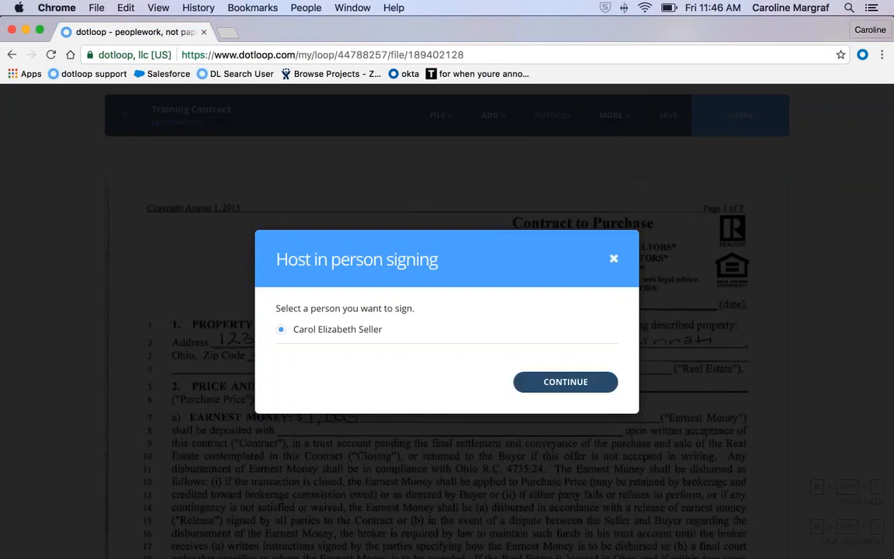
{"action": "left_click", "coordinate": [563, 384]}
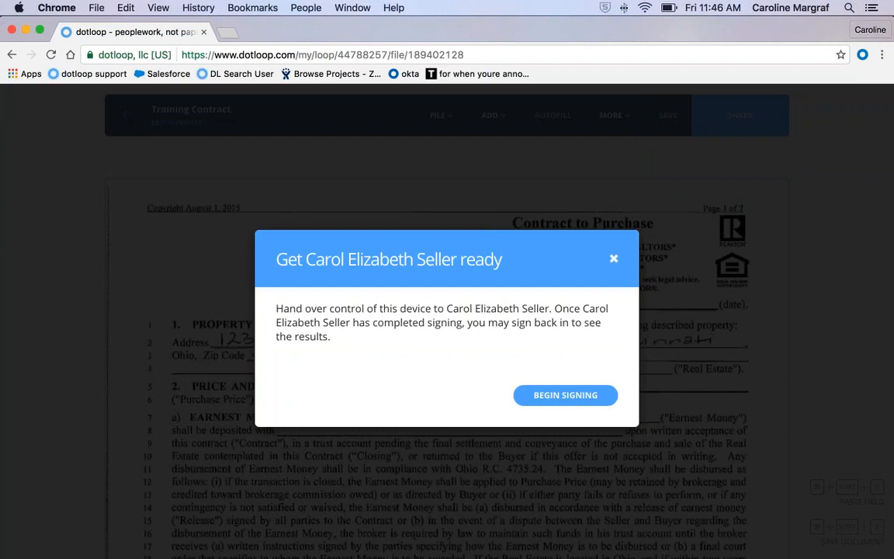
{"action": "left_click", "coordinate": [571, 395]}
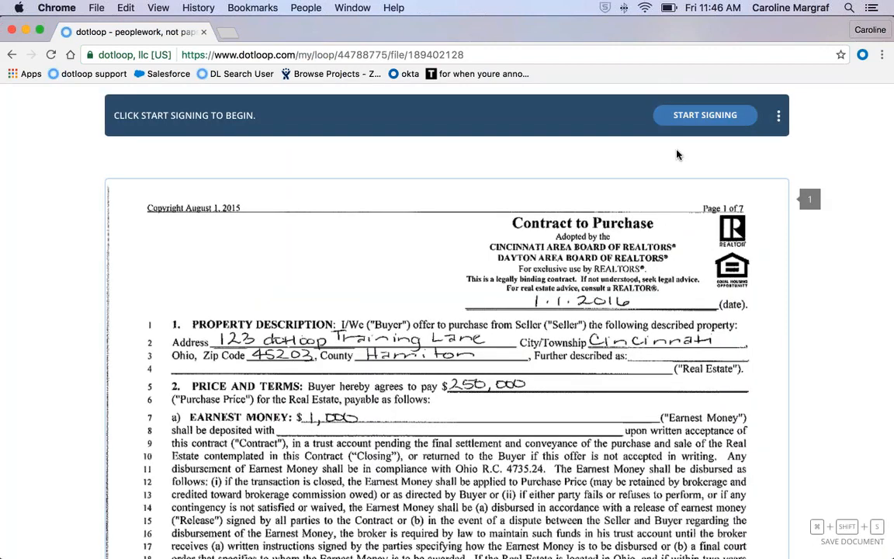
- Adopt the seller's signature, initial pages 1–6, and set the date to 09/09/2016
{"action": "left_click", "coordinate": [672, 110]}
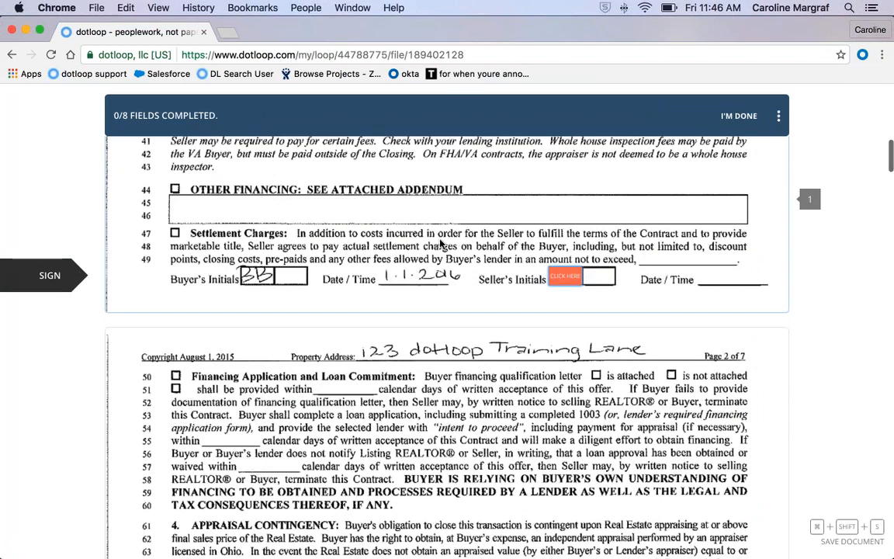
{"action": "left_click", "coordinate": [565, 277]}
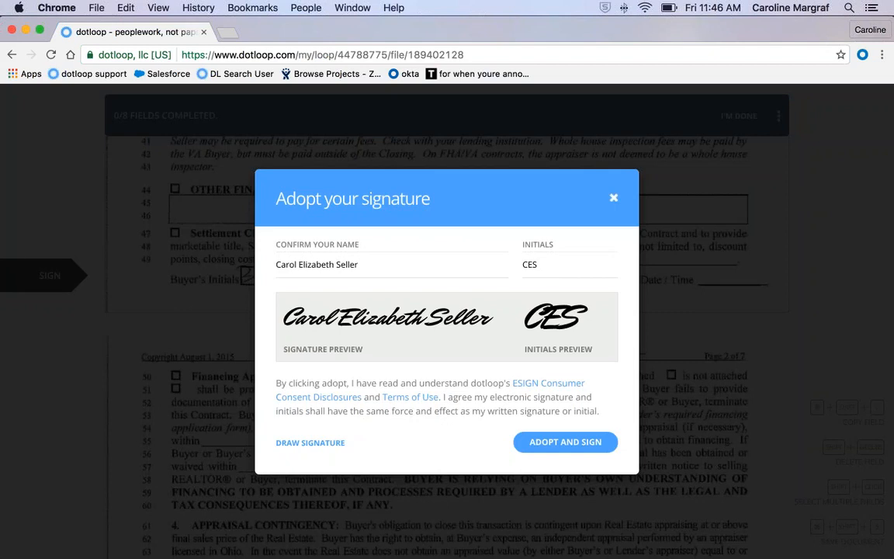
{"action": "left_click", "coordinate": [544, 442]}
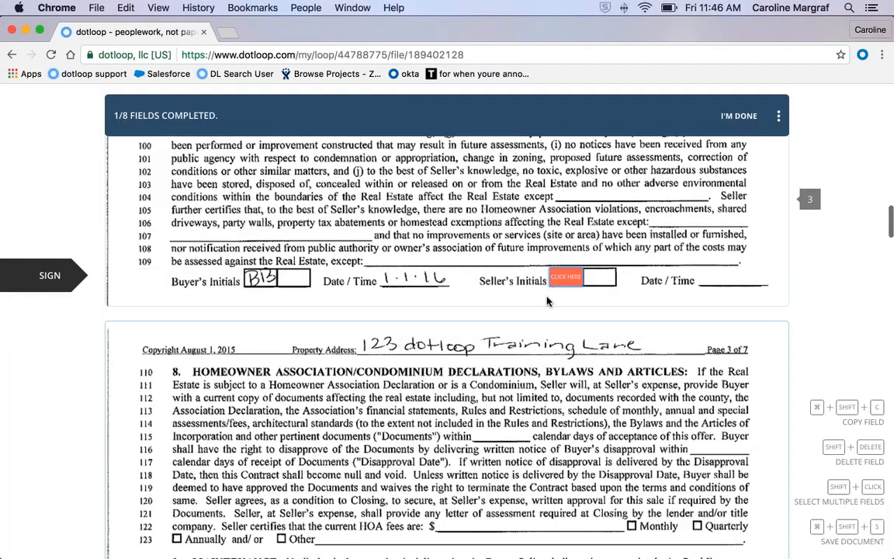
{"action": "key", "text": "Return"}
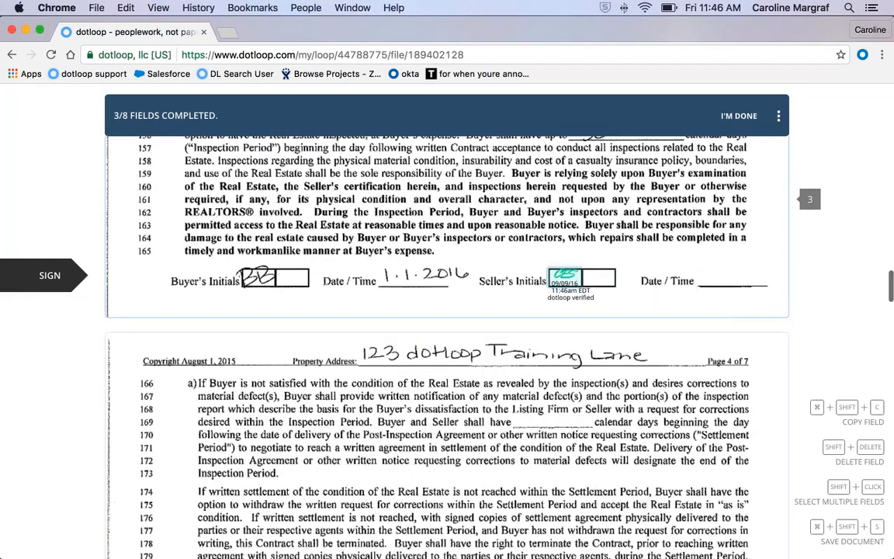
{"action": "key", "text": "Return"}
{"action": "key", "text": "Return"}
{"action": "key", "text": "Return"}
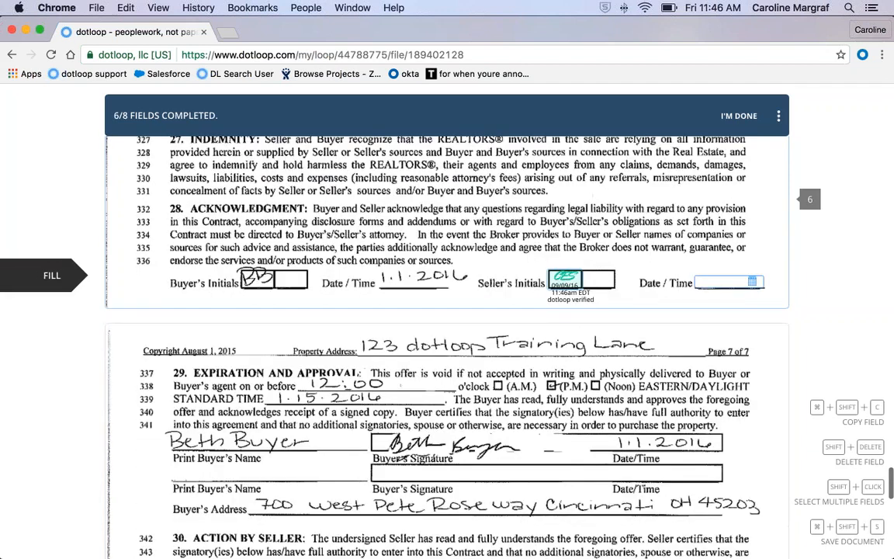
{"action": "left_click", "coordinate": [750, 274]}
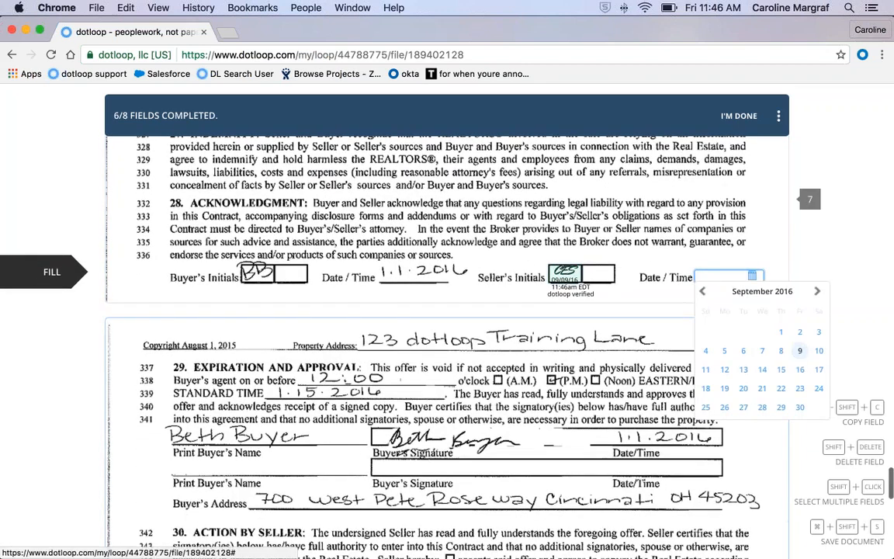
{"action": "left_click", "coordinate": [800, 351]}
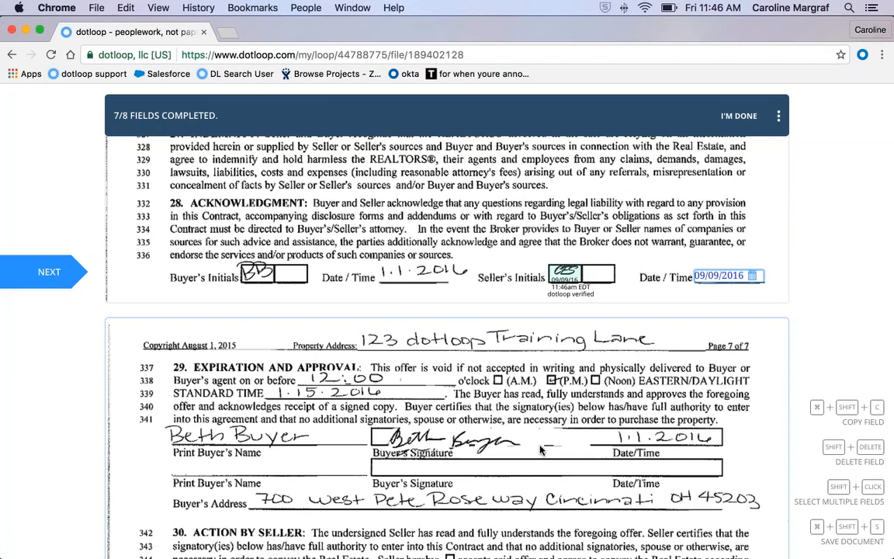
- Sign the seller's section 30 signature field and finish signing
{"action": "scroll", "coordinate": [542, 451], "scroll_direction": "down", "scroll_amount": 4}
{"action": "scroll", "coordinate": [542, 450], "scroll_direction": "up", "scroll_amount": 4}
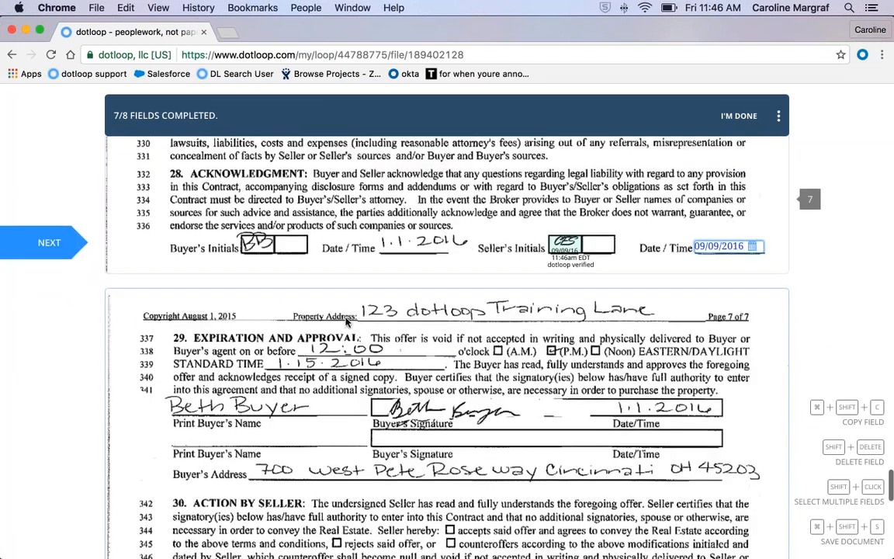
{"action": "left_click", "coordinate": [37, 256]}
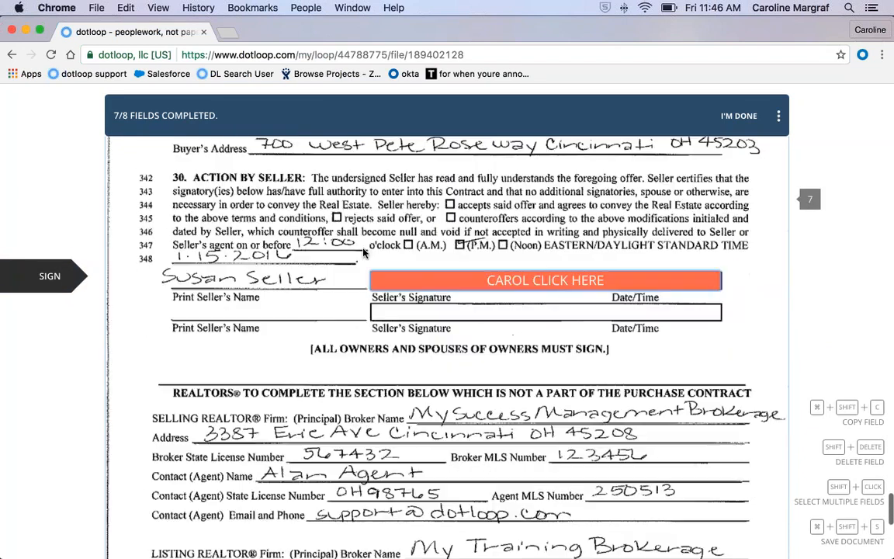
{"action": "left_click", "coordinate": [381, 279]}
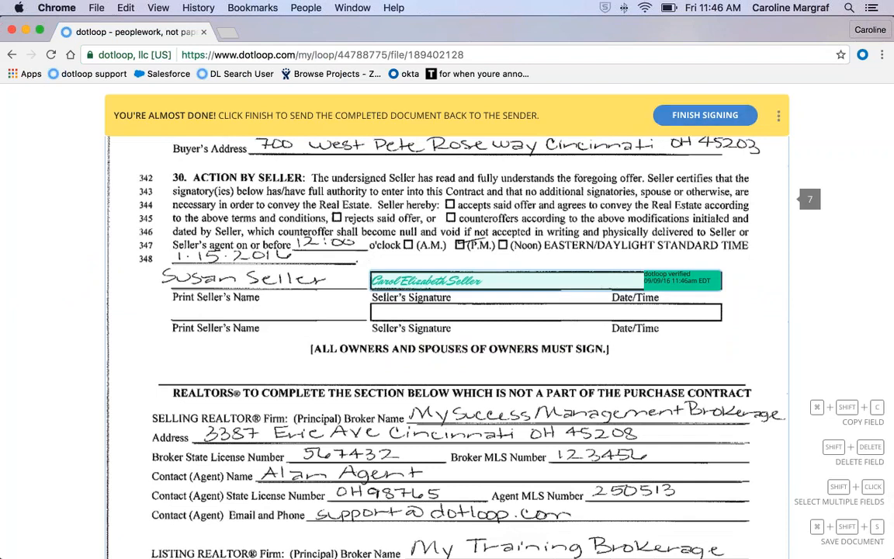
{"action": "left_click", "coordinate": [691, 113]}
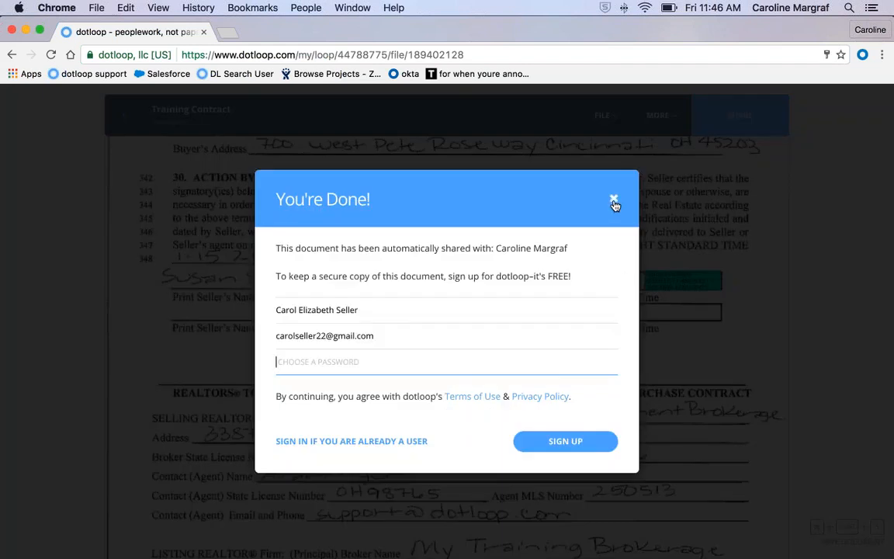
- Dismiss the You're Done prompt, leave the contract, and sign back in to dotloop
{"action": "left_click", "coordinate": [613, 203]}
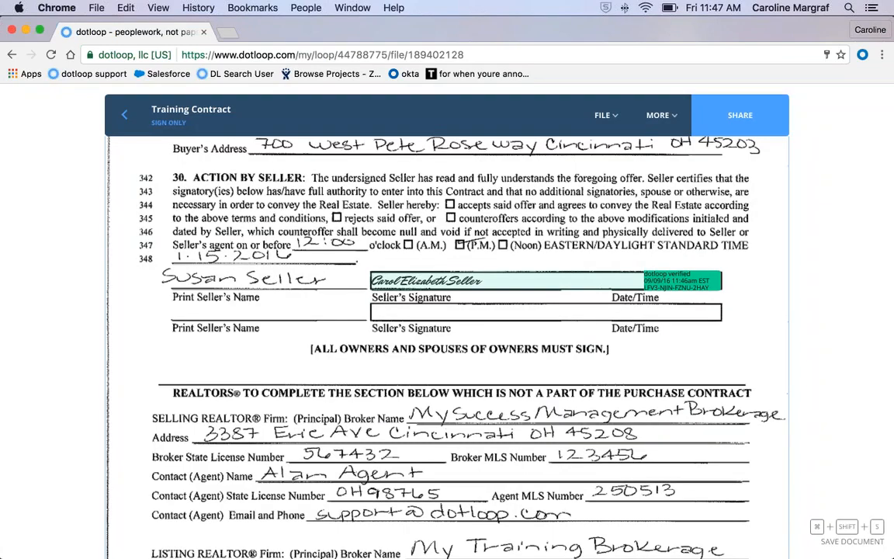
{"action": "left_click", "coordinate": [124, 114]}
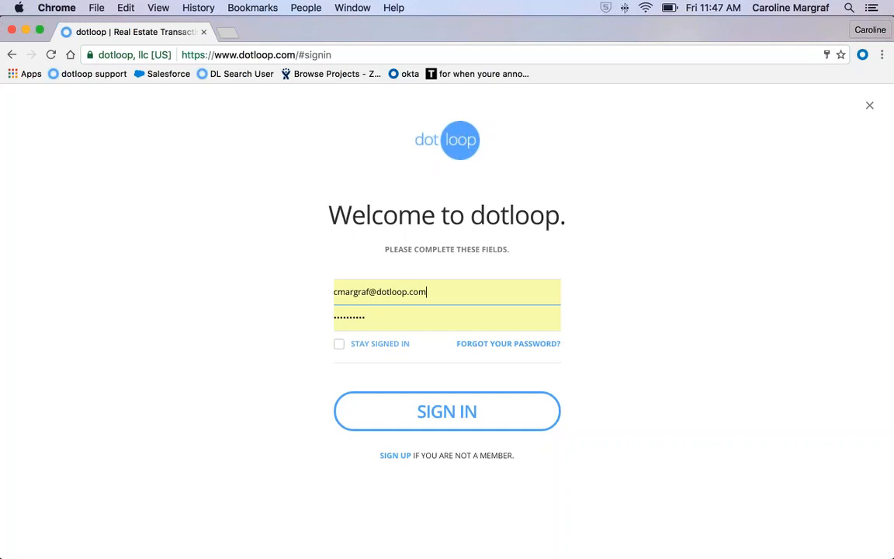
{"action": "left_click", "coordinate": [480, 418]}
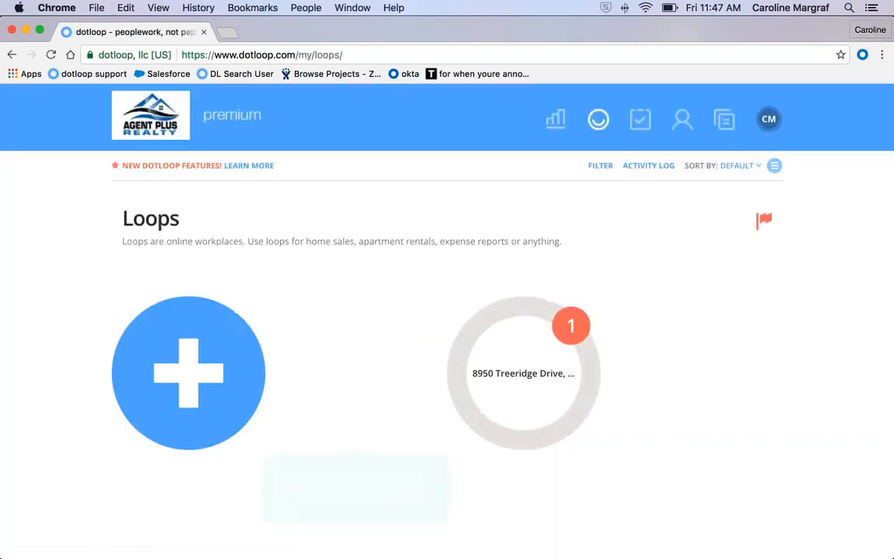
{"action": "left_click", "coordinate": [548, 375]}
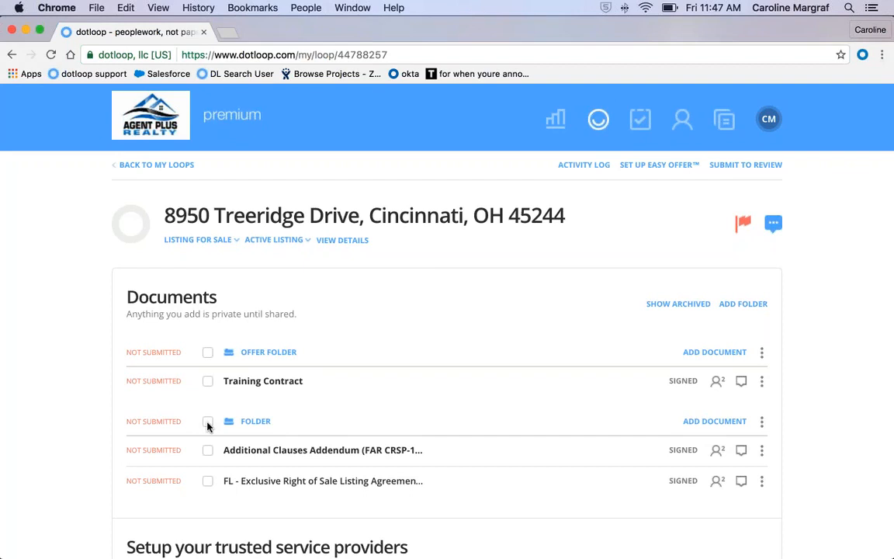
{"action": "left_click", "coordinate": [745, 165]}
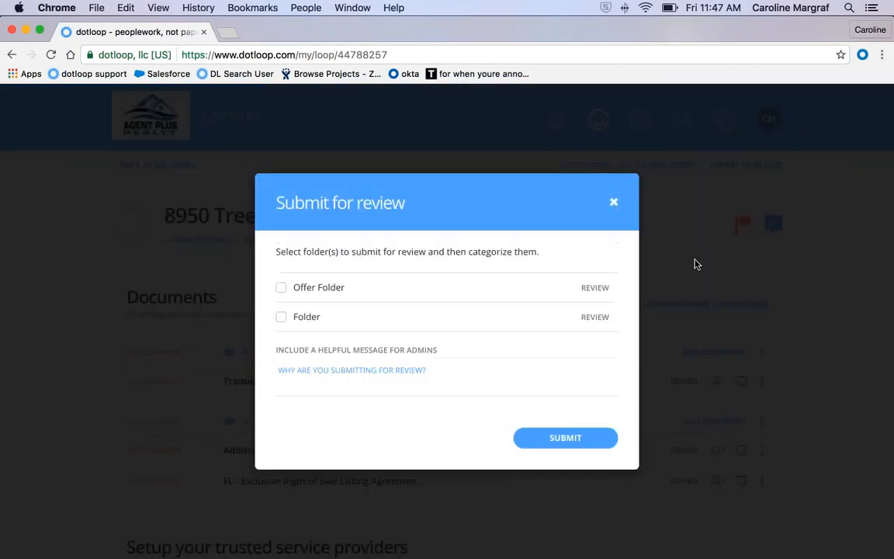
- Tick Folder with the Review category, then close the Submit for review dialog without submitting
{"action": "left_click", "coordinate": [315, 316]}
{"action": "left_click", "coordinate": [599, 317]}
{"action": "left_click", "coordinate": [591, 336]}
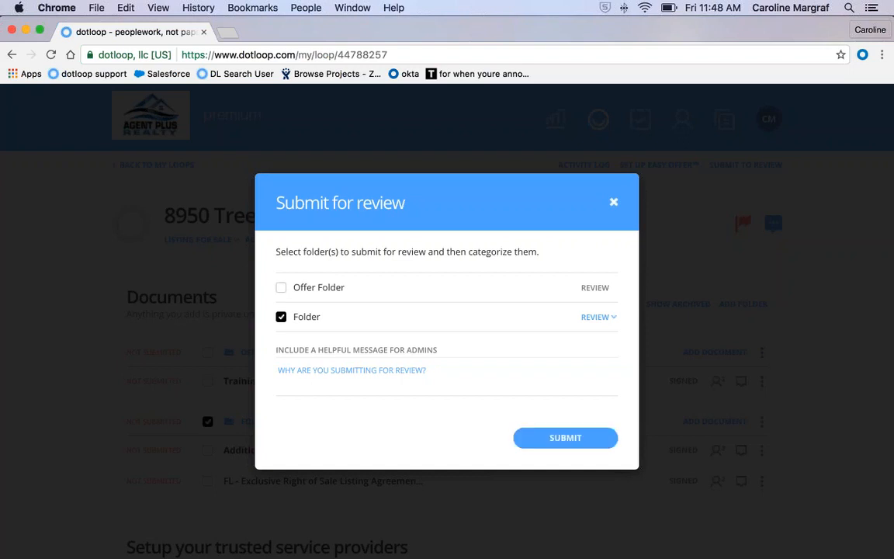
{"action": "left_click", "coordinate": [615, 203]}
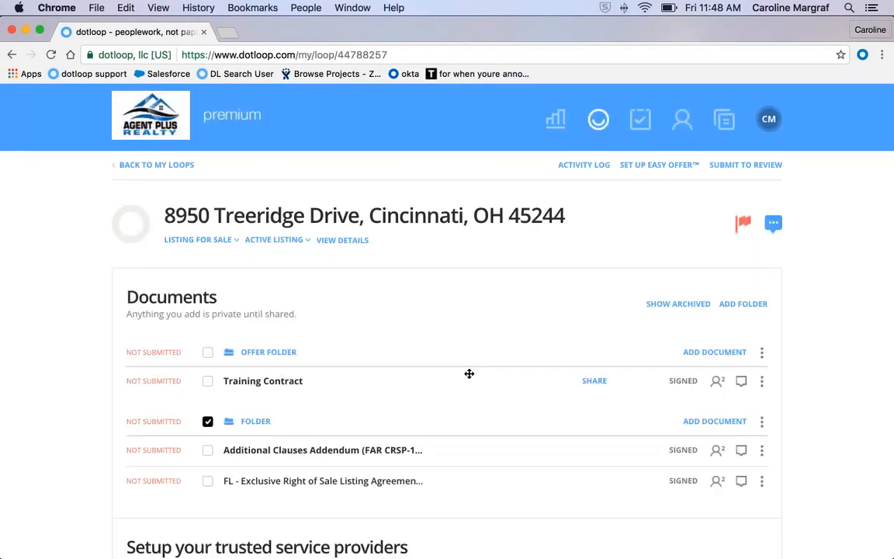
- Untick the Folder checkbox in the loop's documents list
{"action": "left_click", "coordinate": [207, 422]}
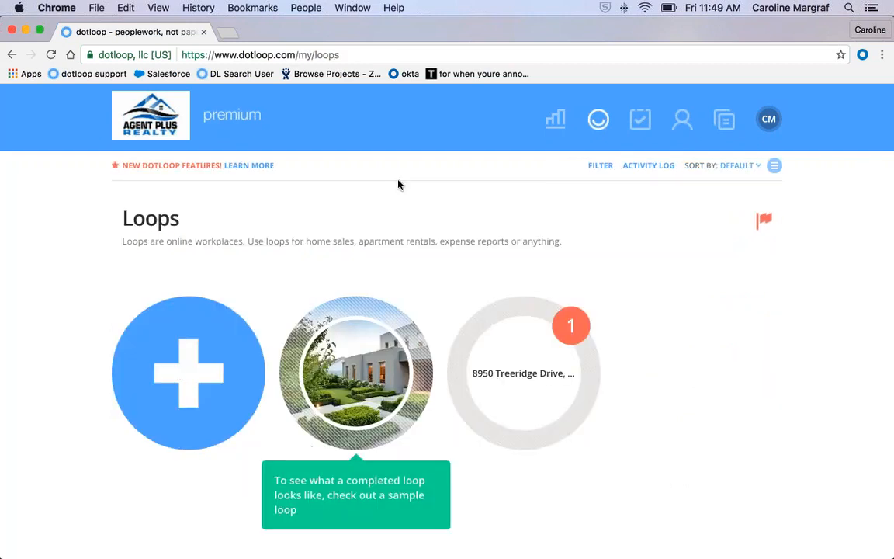
- Scroll to the Loops page footer and select the member ID text
{"action": "scroll", "coordinate": [825, 399], "scroll_direction": "down", "scroll_amount": 3}
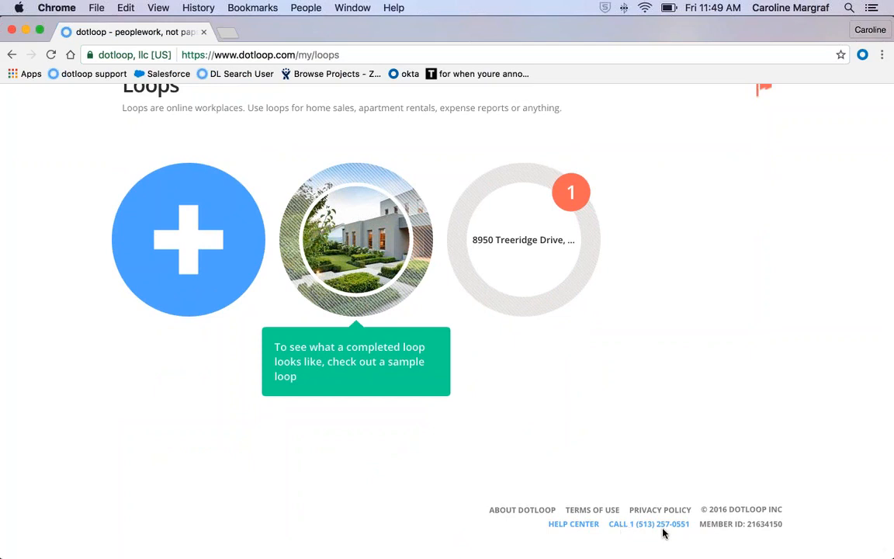
{"action": "left_click_drag", "start_coordinate": [784, 524], "coordinate": [701, 524]}
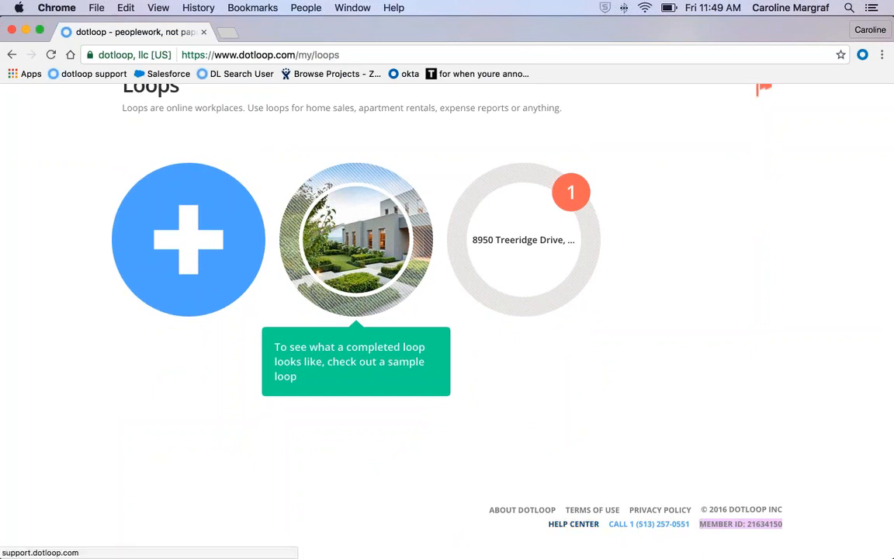
- Open the dotloop Help Center from the footer in a new tab
{"action": "left_click", "coordinate": [578, 526]}
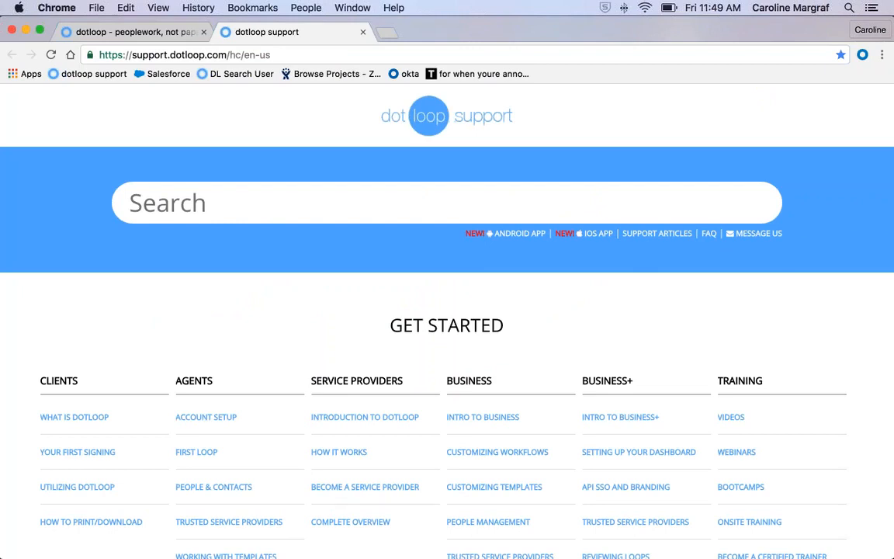
{"action": "scroll", "coordinate": [466, 435], "scroll_direction": "down", "scroll_amount": 3}
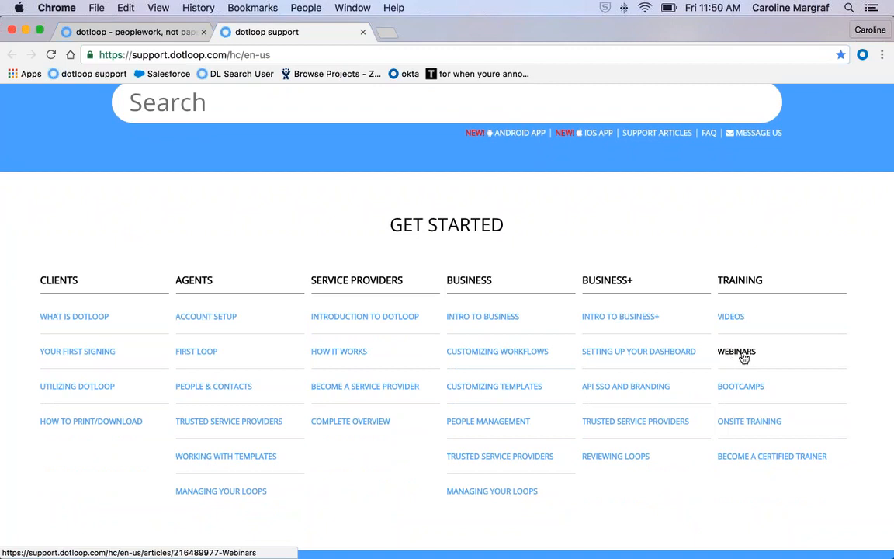
{"action": "scroll", "coordinate": [434, 202], "scroll_direction": "up", "scroll_amount": 2}
- Search 'hot keys' and open the Document Editor Hot Keys article
{"action": "left_click", "coordinate": [392, 168]}
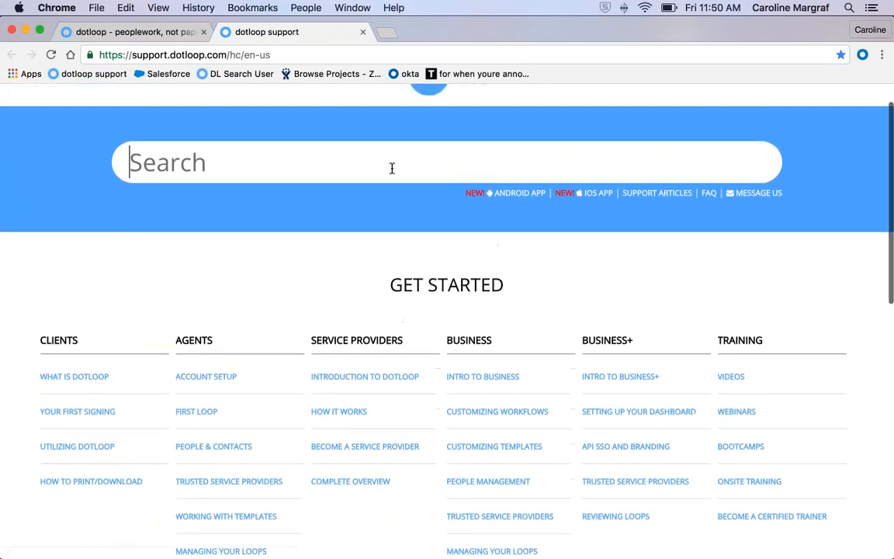
{"action": "type", "text": "hot keys"}
{"action": "key", "text": "Return"}
{"action": "scroll", "coordinate": [365, 331], "scroll_direction": "down", "scroll_amount": 2}
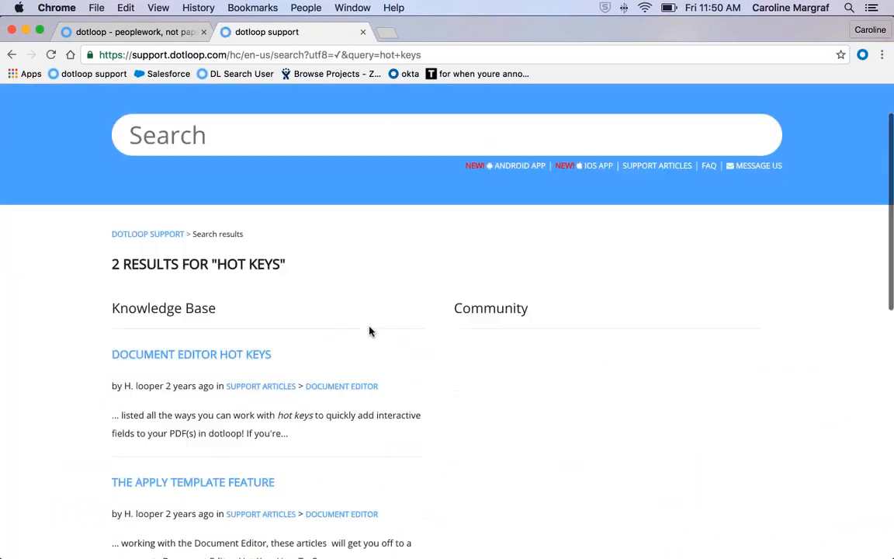
{"action": "left_click", "coordinate": [236, 358]}
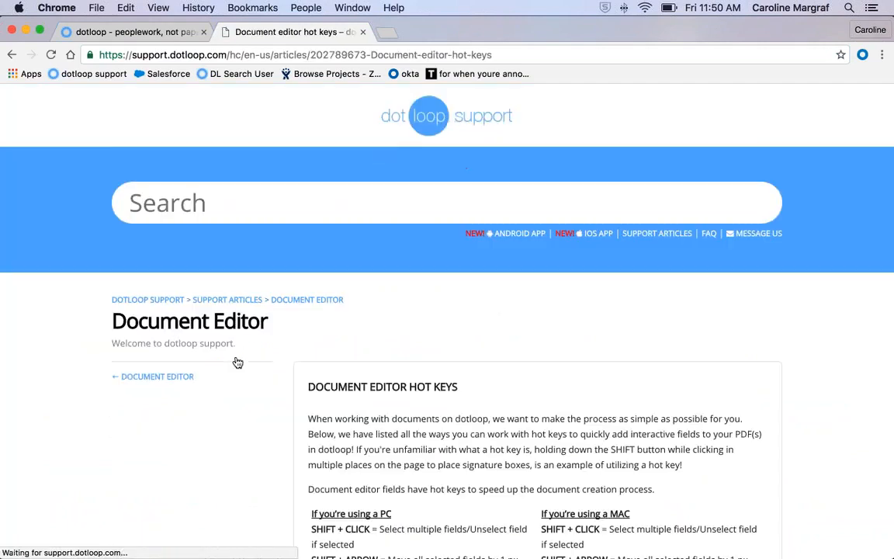
{"action": "scroll", "coordinate": [471, 352], "scroll_direction": "down", "scroll_amount": 5}
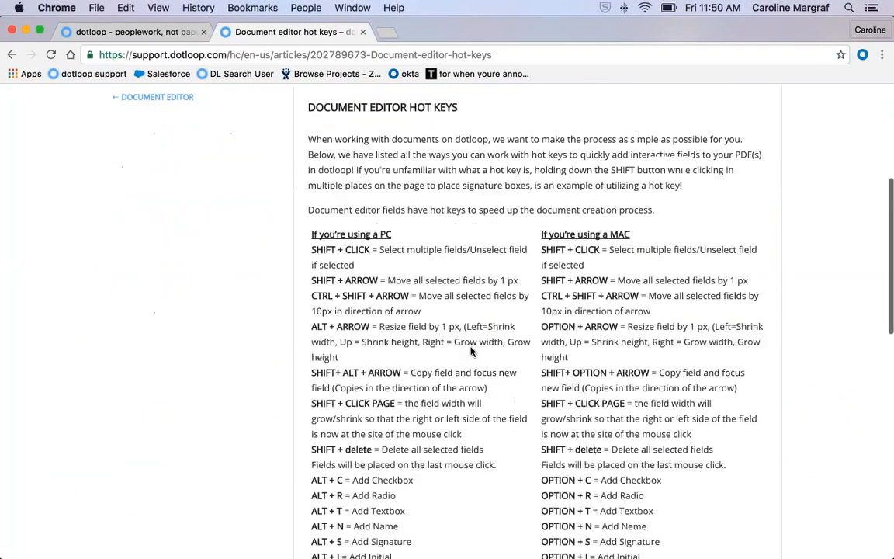
{"action": "scroll", "coordinate": [471, 352], "scroll_direction": "down", "scroll_amount": 3}
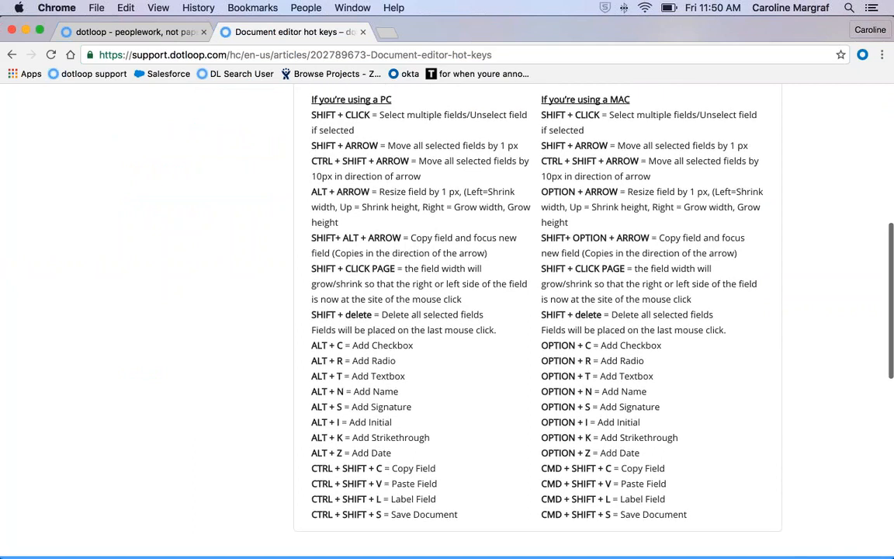
{"action": "scroll", "coordinate": [596, 109], "scroll_direction": "up", "scroll_amount": 10}
- Search the help center for 'share permission' and open the Sharing Permissions article
{"action": "left_click", "coordinate": [249, 200]}
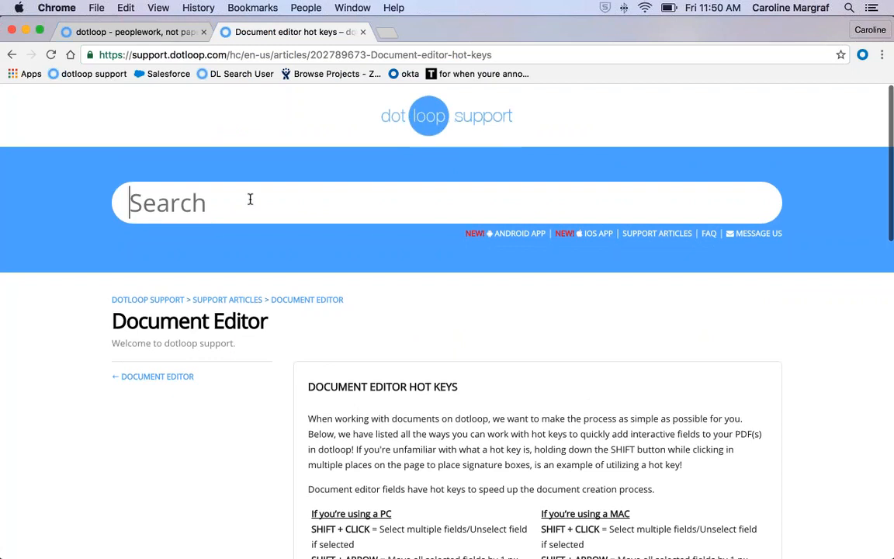
{"action": "type", "text": "share permission"}
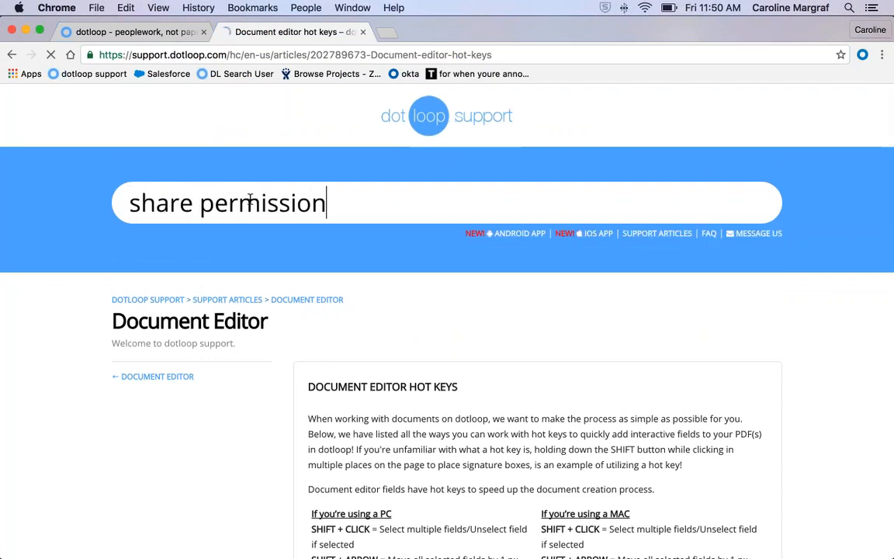
{"action": "key", "text": "Return"}
{"action": "scroll", "coordinate": [199, 394], "scroll_direction": "down", "scroll_amount": 1}
{"action": "left_click", "coordinate": [199, 394]}
- Read through the article, view the enlarged Share Document image, then go back to the support home page
{"action": "scroll", "coordinate": [563, 370], "scroll_direction": "down", "scroll_amount": 2}
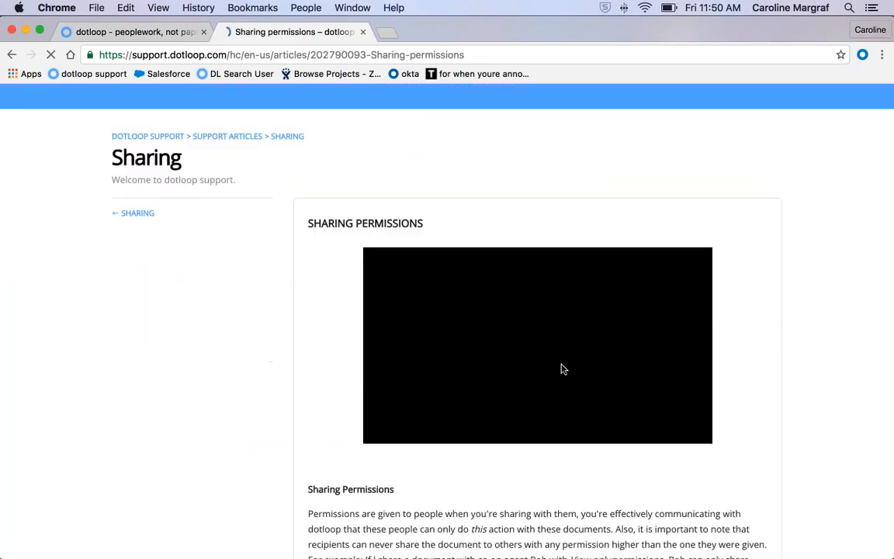
{"action": "scroll", "coordinate": [562, 370], "scroll_direction": "down", "scroll_amount": 15}
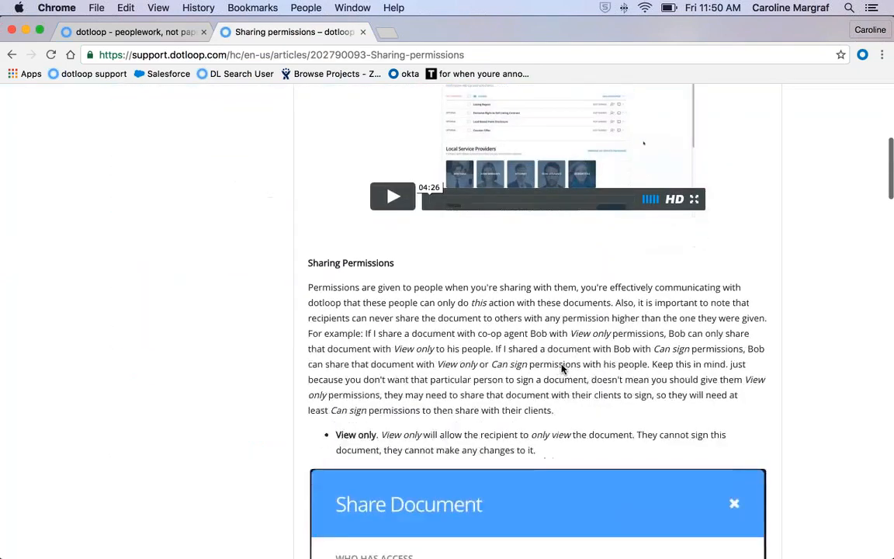
{"action": "left_click", "coordinate": [562, 369]}
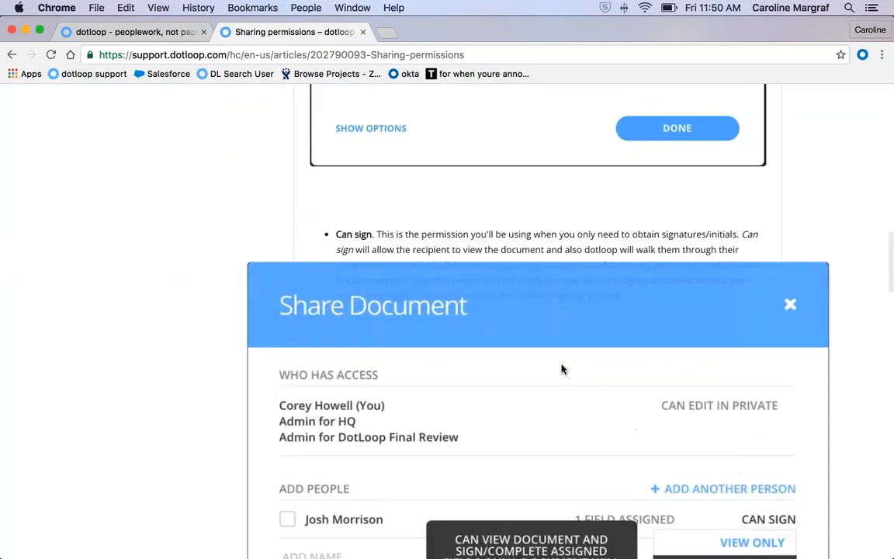
{"action": "left_click", "coordinate": [237, 263]}
{"action": "scroll", "coordinate": [217, 258], "scroll_direction": "up", "scroll_amount": 8}
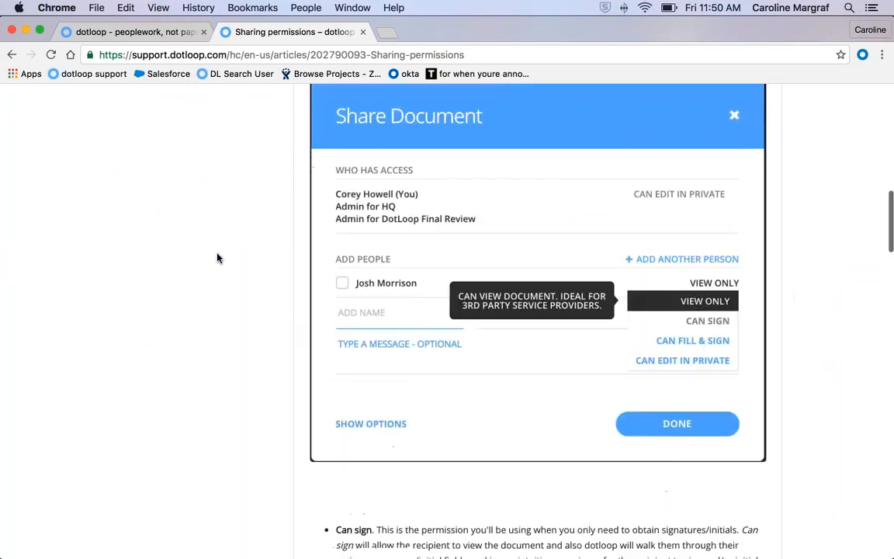
{"action": "scroll", "coordinate": [218, 257], "scroll_direction": "up", "scroll_amount": 10}
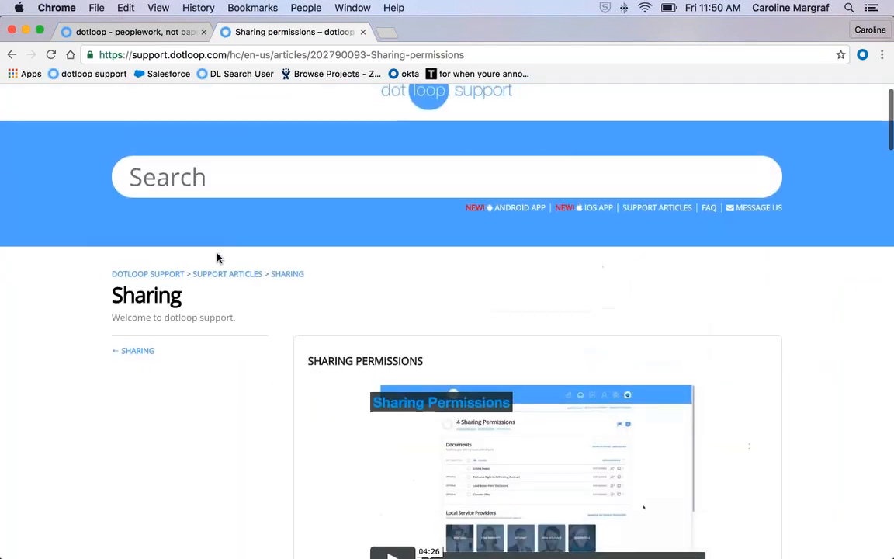
{"action": "left_click", "coordinate": [435, 109]}
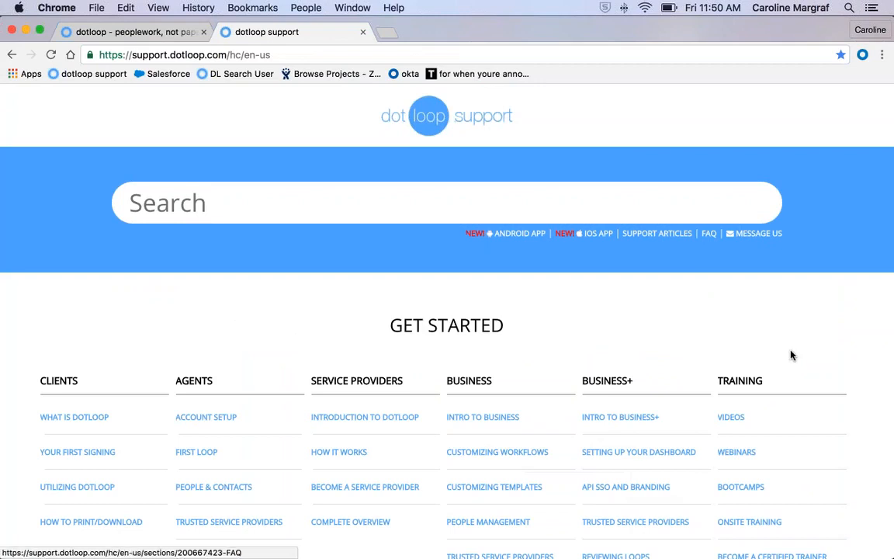
- Back on the dotloop loops list, open the Sample Loop and browse its document folders
{"action": "left_click", "coordinate": [175, 32]}
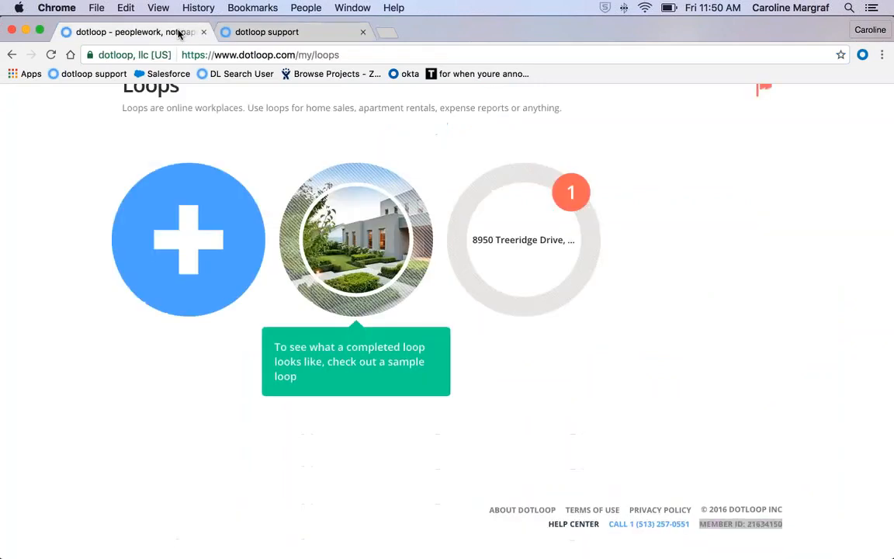
{"action": "scroll", "coordinate": [559, 177], "scroll_direction": "up", "scroll_amount": 3}
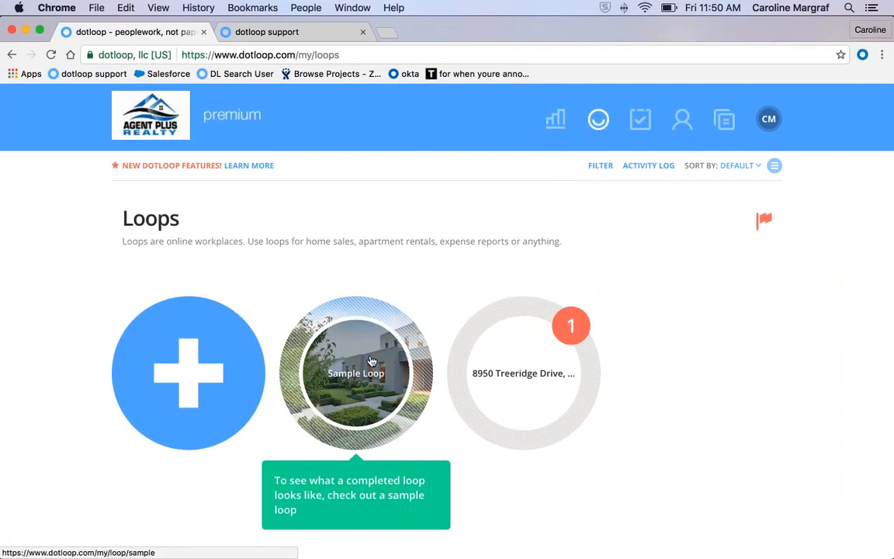
{"action": "left_click", "coordinate": [371, 361]}
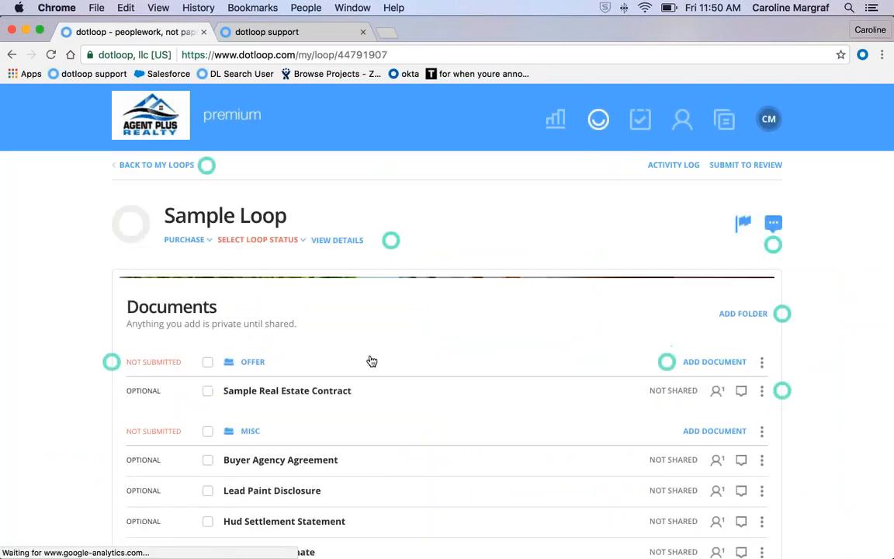
{"action": "scroll", "coordinate": [371, 361], "scroll_direction": "down", "scroll_amount": 5}
{"action": "scroll", "coordinate": [371, 361], "scroll_direction": "down", "scroll_amount": 3}
{"action": "scroll", "coordinate": [371, 361], "scroll_direction": "up", "scroll_amount": 6}
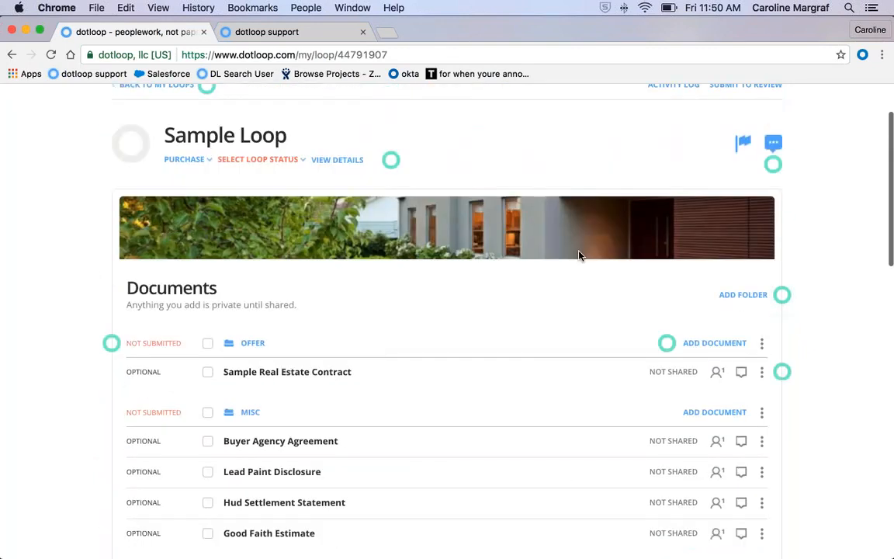
{"action": "scroll", "coordinate": [579, 254], "scroll_direction": "up", "scroll_amount": 2}
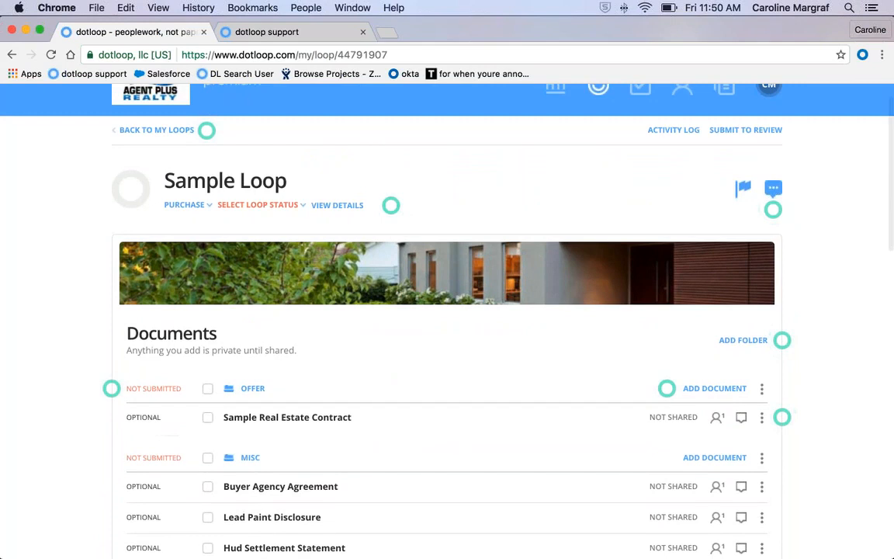
{"action": "scroll", "coordinate": [447, 310], "scroll_direction": "down", "scroll_amount": 3}
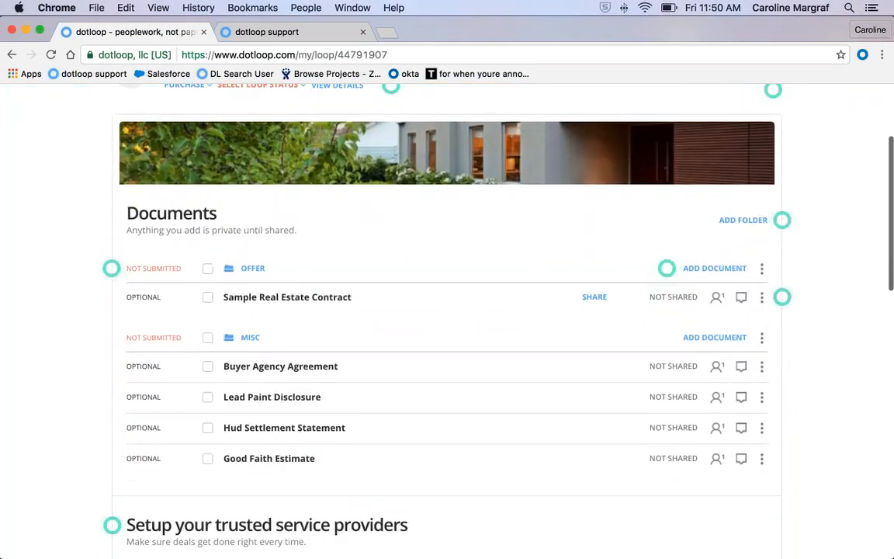
- Read and dismiss the More Actions tip, then review the Offer contract and four Misc forms
{"action": "left_click", "coordinate": [783, 303]}
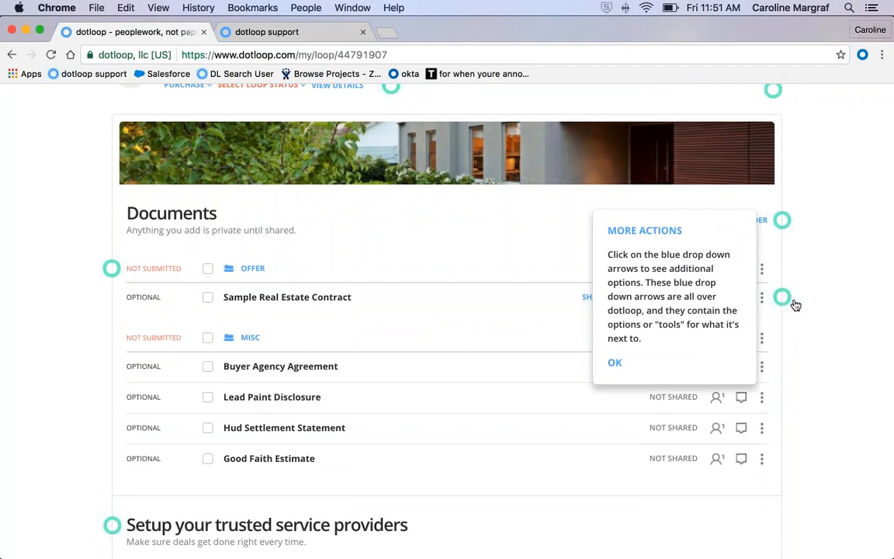
{"action": "left_click", "coordinate": [780, 303]}
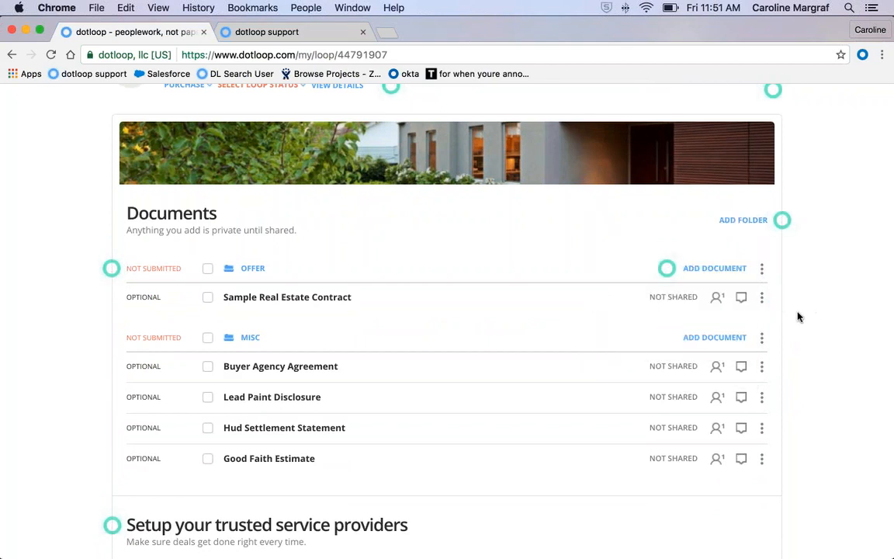
{"action": "scroll", "coordinate": [799, 316], "scroll_direction": "up", "scroll_amount": 3}
{"action": "scroll", "coordinate": [798, 315], "scroll_direction": "down", "scroll_amount": 4}
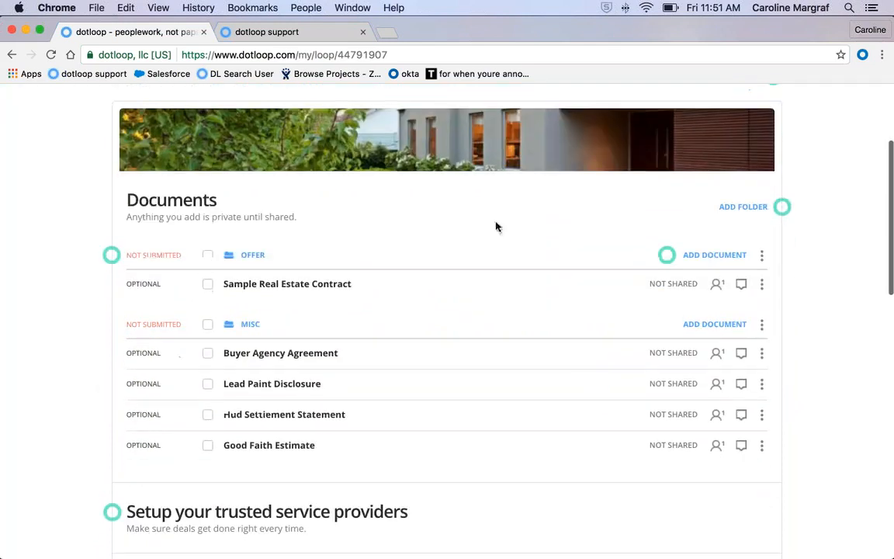
{"action": "scroll", "coordinate": [448, 326], "scroll_direction": "down", "scroll_amount": 3}
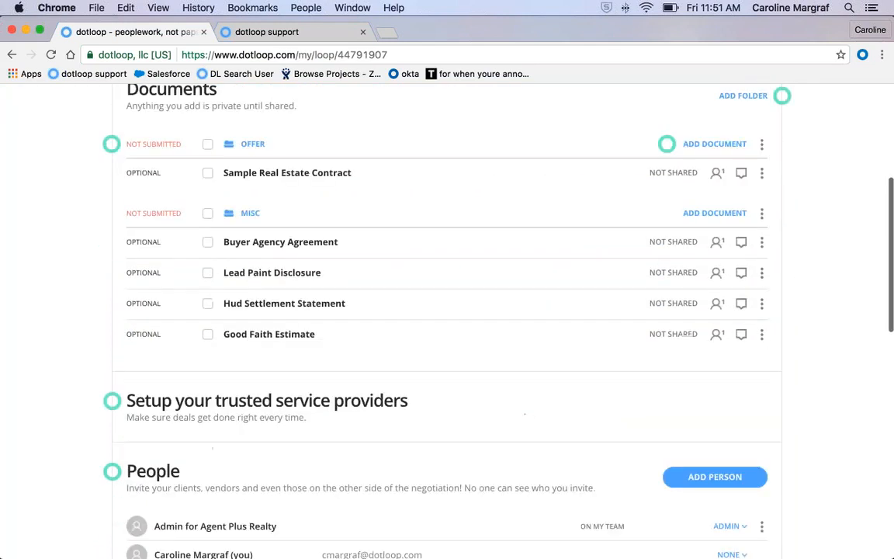
{"action": "scroll", "coordinate": [448, 327], "scroll_direction": "up", "scroll_amount": 5}
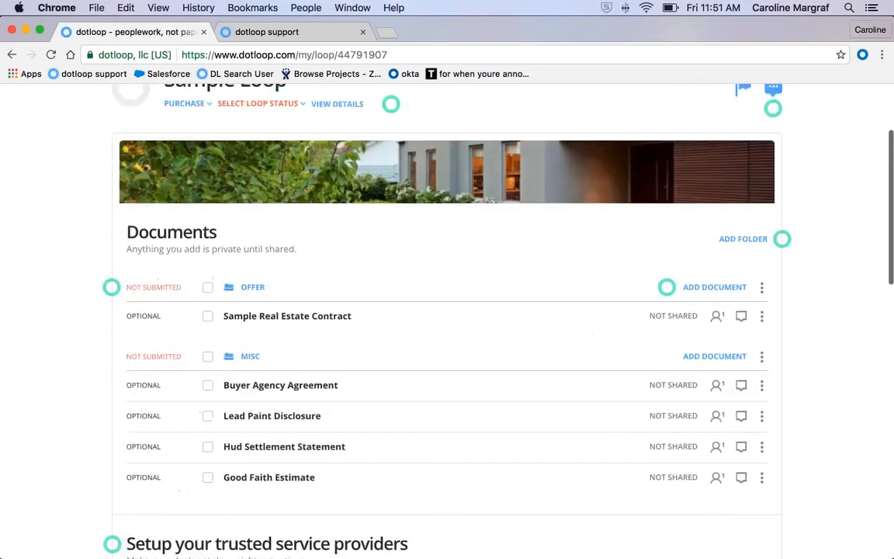
{"action": "left_click", "coordinate": [155, 165]}
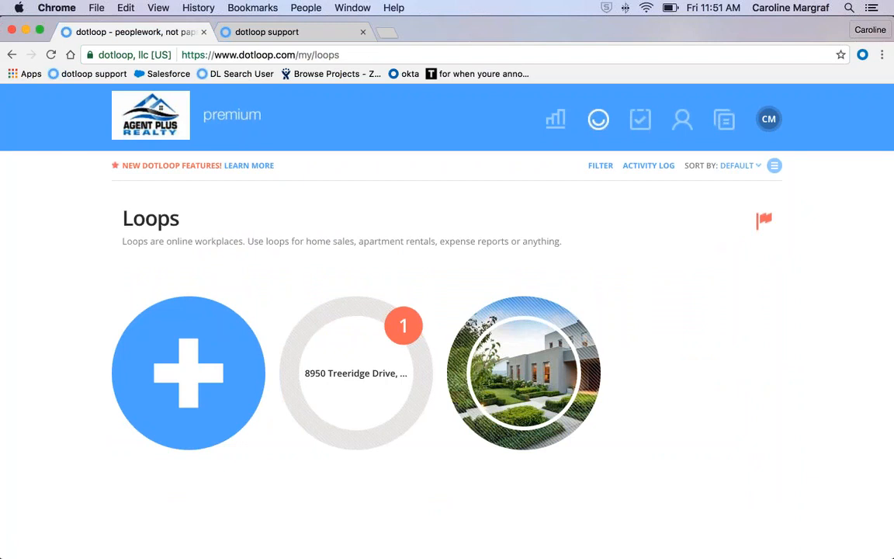
{"action": "left_click", "coordinate": [878, 76]}
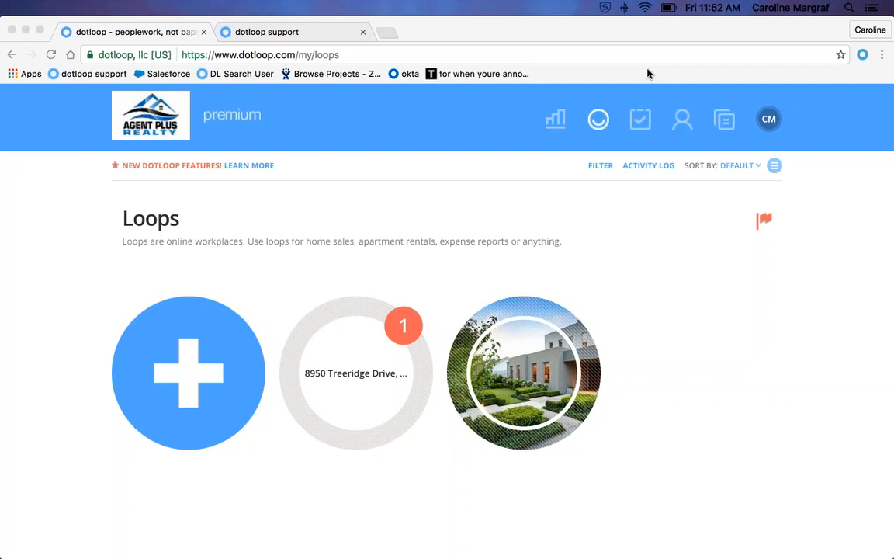
- From the CM avatar menu go to My Account and review the profiles and Company Information
{"action": "left_click", "coordinate": [774, 124]}
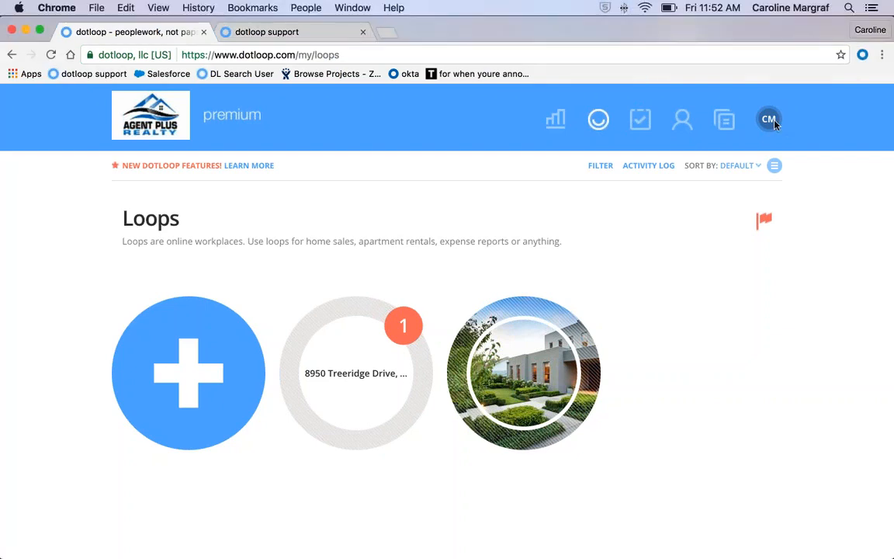
{"action": "left_click", "coordinate": [774, 123]}
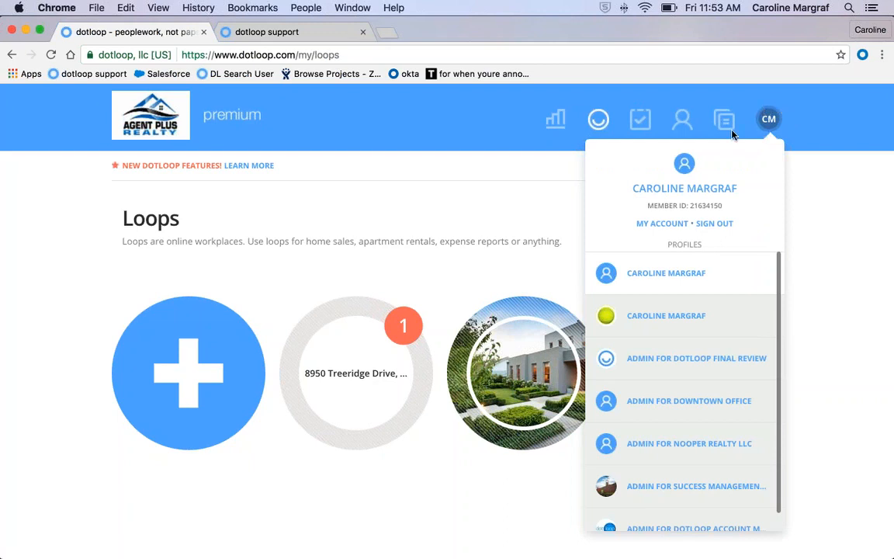
{"action": "left_click", "coordinate": [656, 225]}
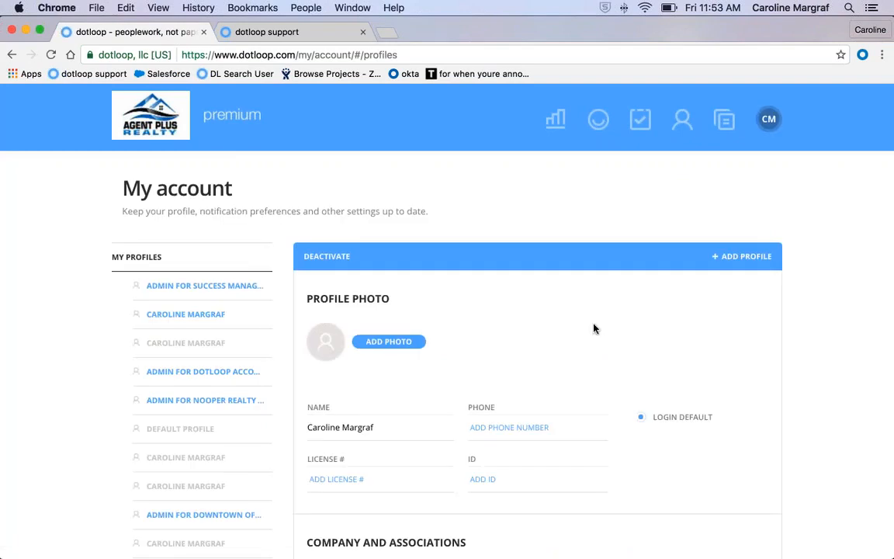
{"action": "scroll", "coordinate": [594, 329], "scroll_direction": "down", "scroll_amount": 1}
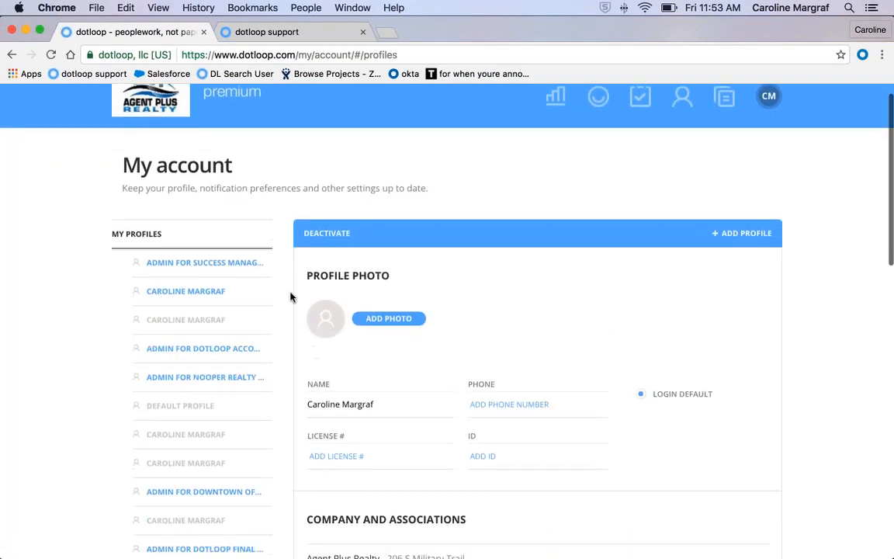
{"action": "scroll", "coordinate": [457, 393], "scroll_direction": "down", "scroll_amount": 5}
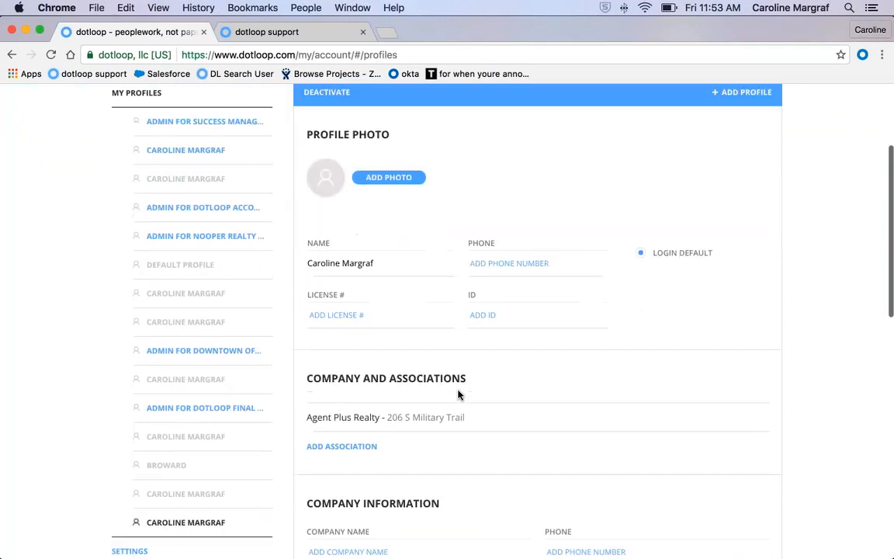
{"action": "scroll", "coordinate": [454, 422], "scroll_direction": "down", "scroll_amount": 9}
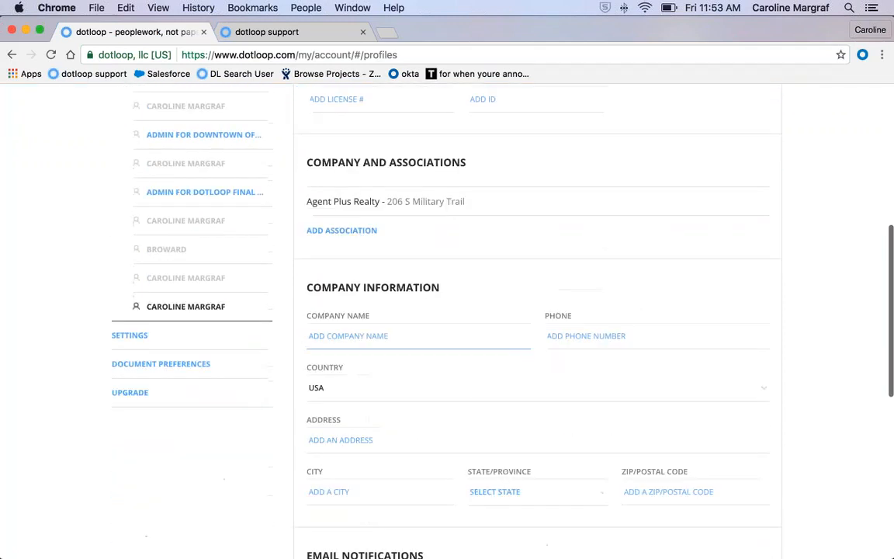
{"action": "scroll", "coordinate": [455, 422], "scroll_direction": "down", "scroll_amount": 5}
{"action": "scroll", "coordinate": [142, 329], "scroll_direction": "up", "scroll_amount": 7}
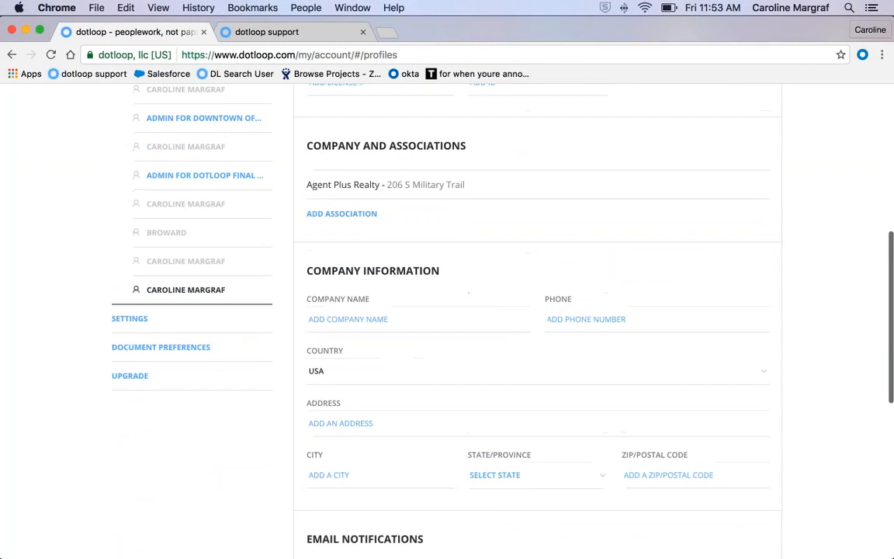
- Open SETTINGS, view personal information, and open then close CHANGE EMAIL without changing anything
{"action": "left_click", "coordinate": [131, 320]}
{"action": "scroll", "coordinate": [536, 310], "scroll_direction": "down", "scroll_amount": 5}
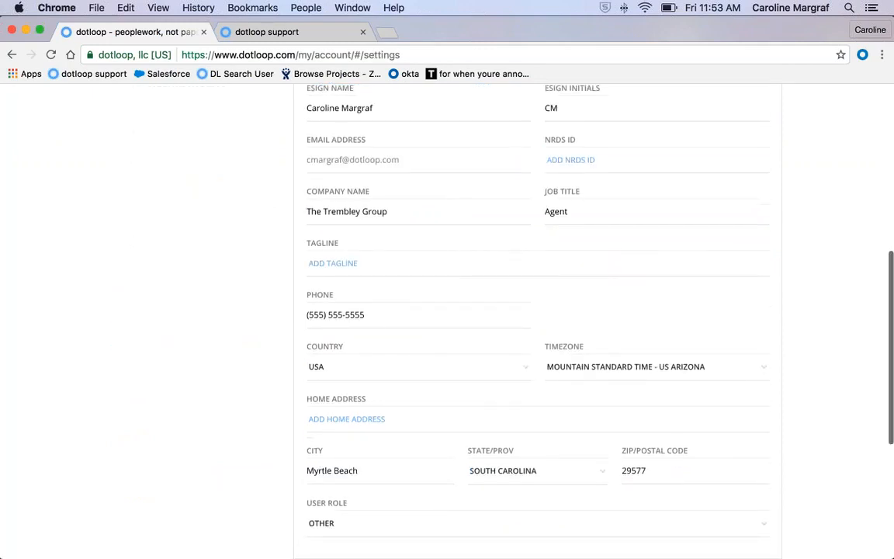
{"action": "scroll", "coordinate": [535, 310], "scroll_direction": "up", "scroll_amount": 5}
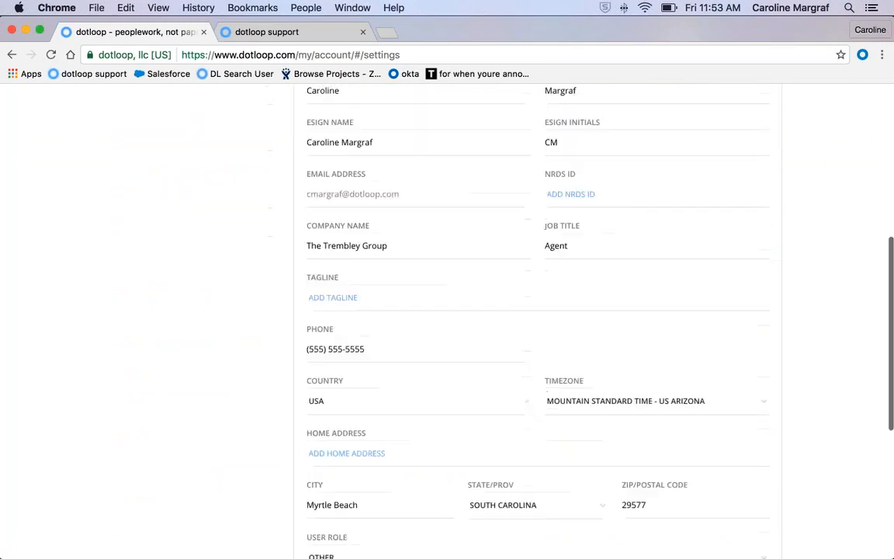
{"action": "scroll", "coordinate": [535, 310], "scroll_direction": "down", "scroll_amount": 5}
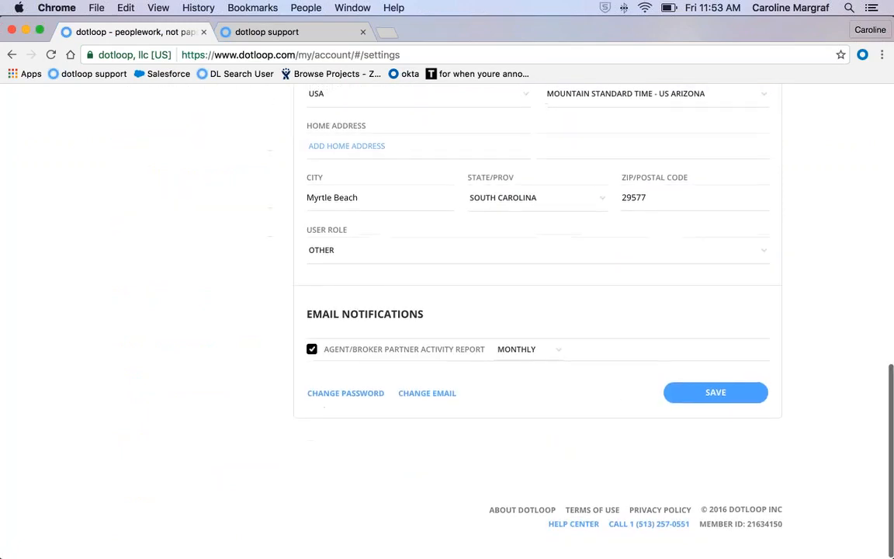
{"action": "left_click", "coordinate": [424, 395]}
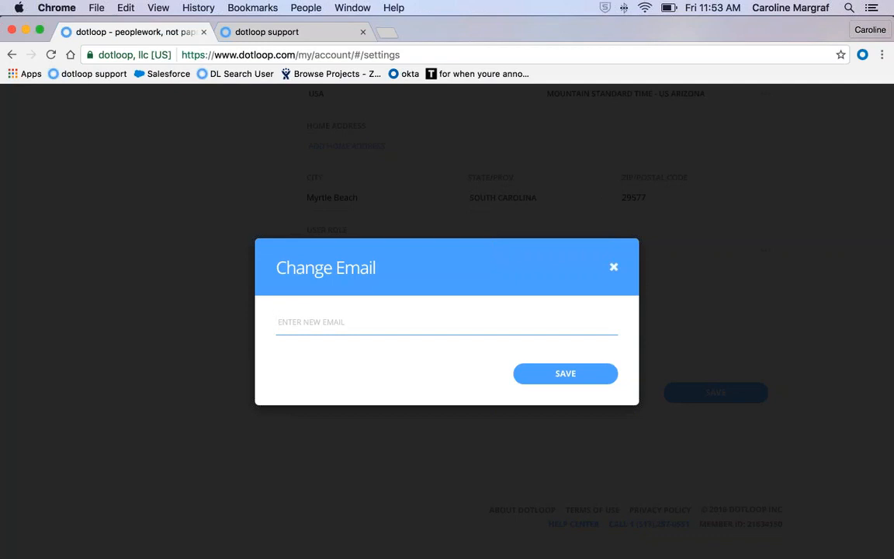
{"action": "left_click", "coordinate": [702, 280]}
{"action": "scroll", "coordinate": [702, 280], "scroll_direction": "up", "scroll_amount": 10}
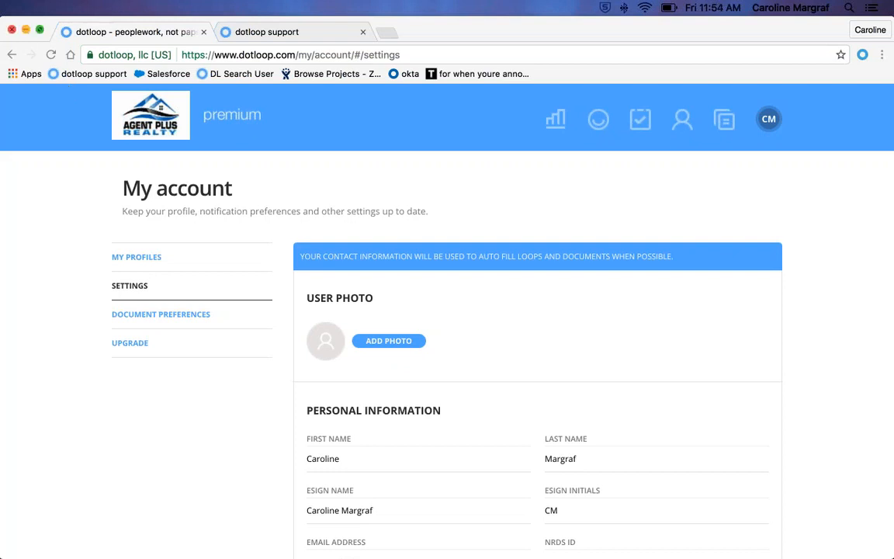
{"action": "left_click", "coordinate": [142, 128]}
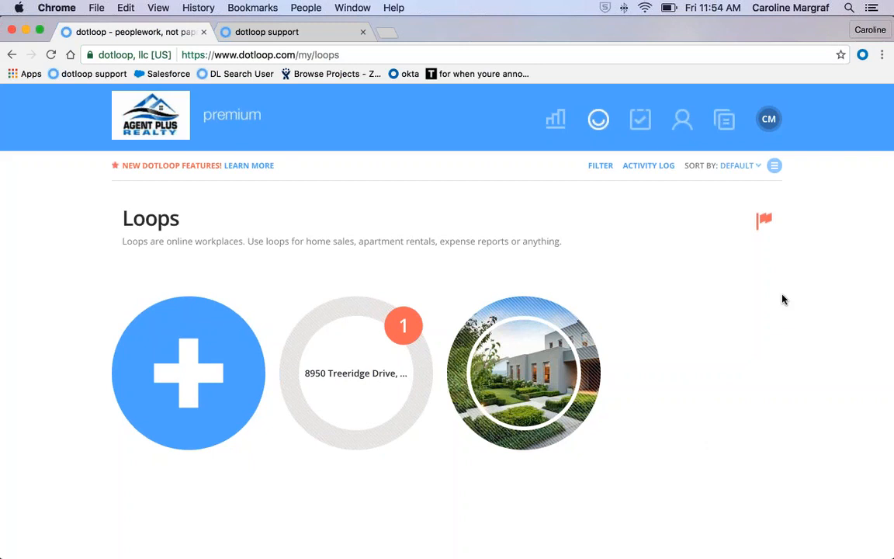
{"action": "left_click", "coordinate": [879, 75]}
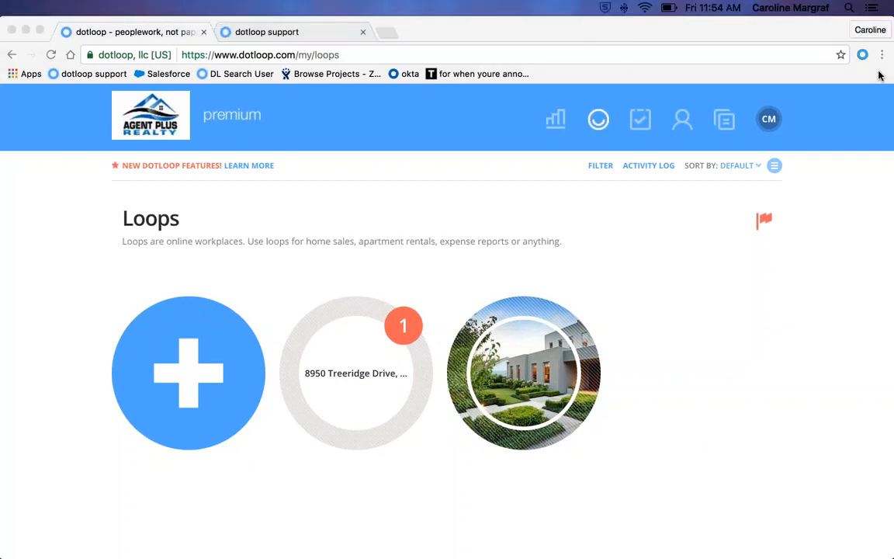